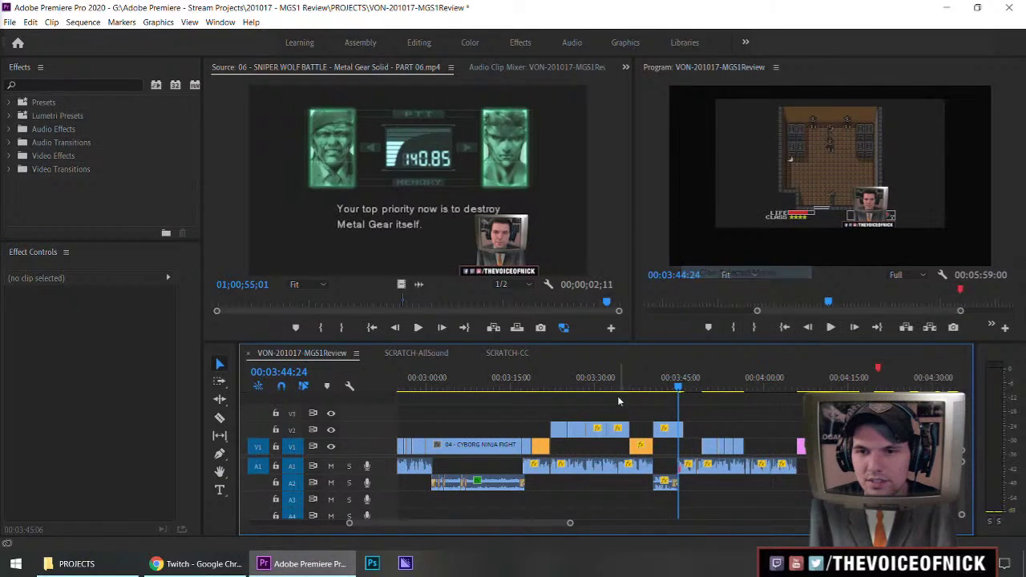
- Play the sequence from about 00:03:08:16 through the end of the Dirty Duck clip to check for missing footage
left_click(475, 387)
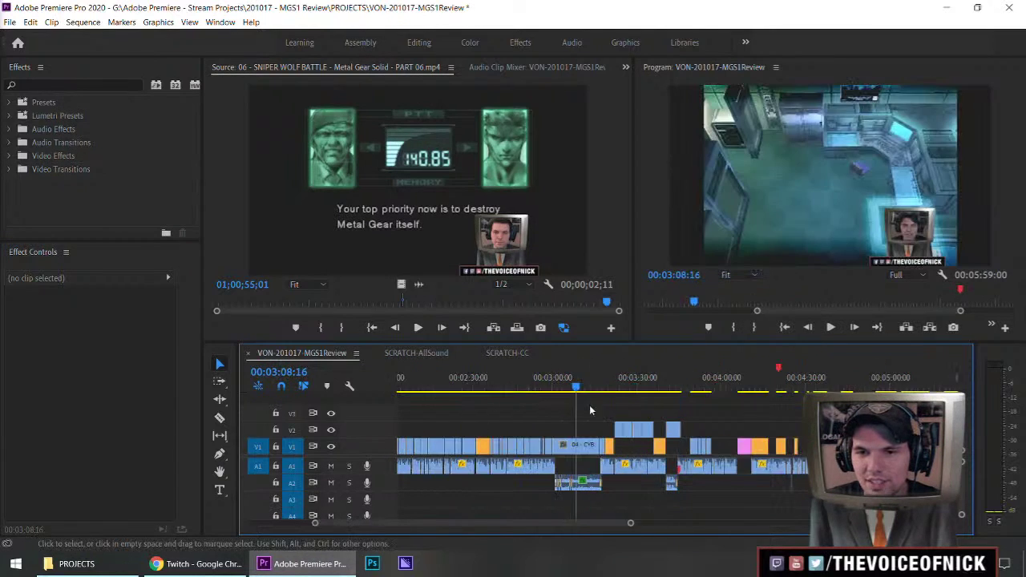
key("minus")
key("minus")
key("space")
key("equal")
key("equal")
key("equal")
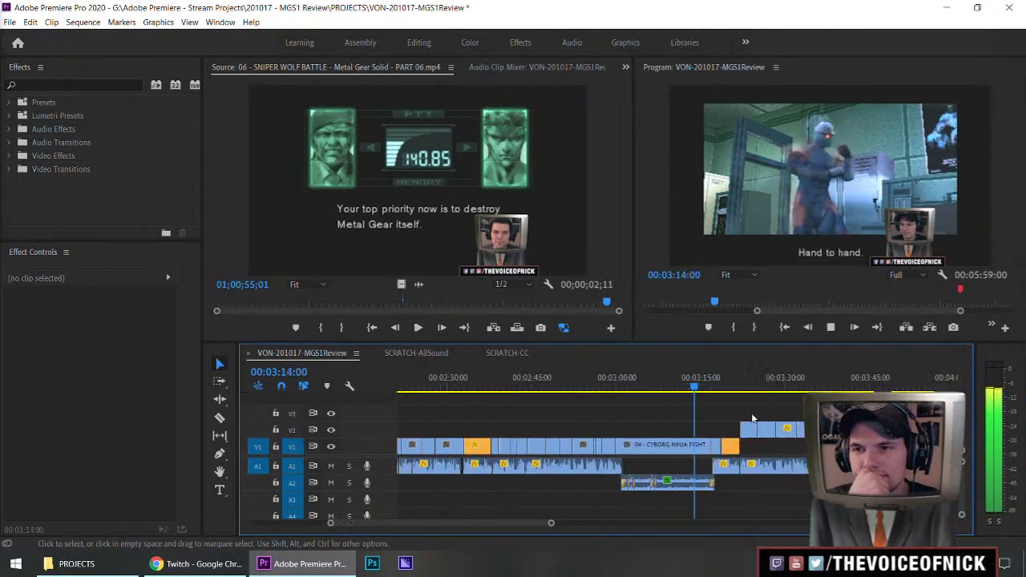
key("minus")
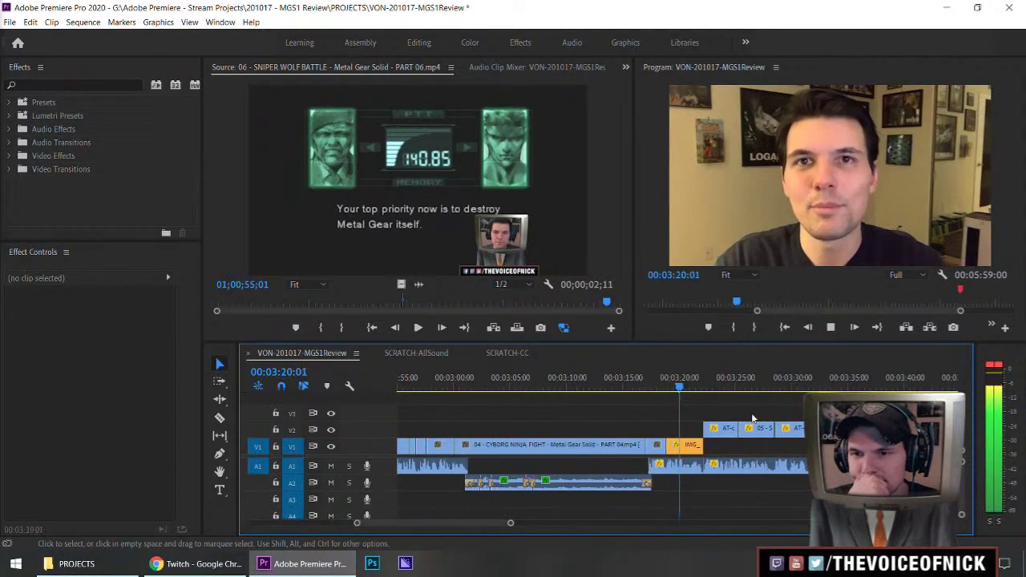
key("equal")
key("equal")
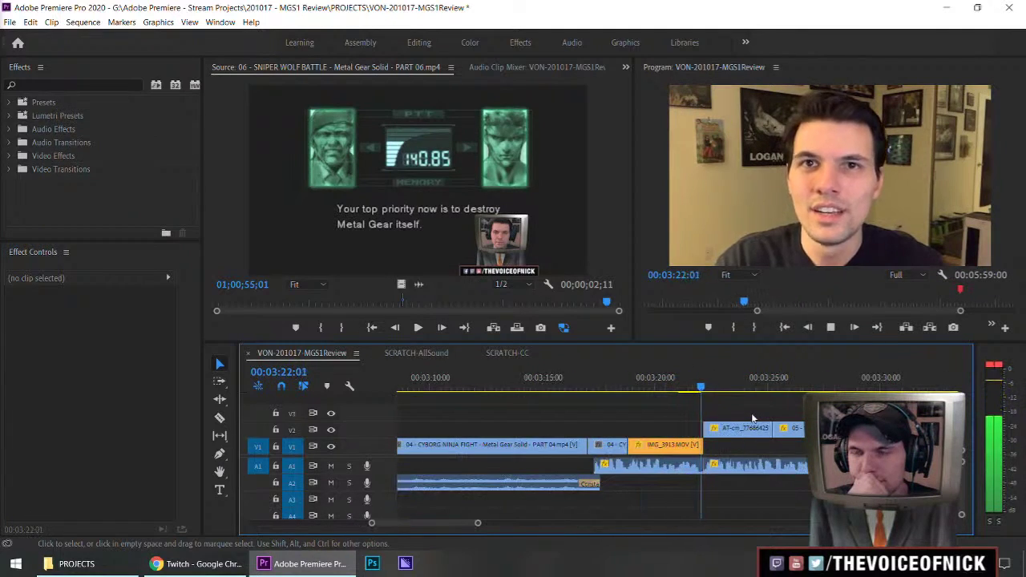
key("minus")
key("minus")
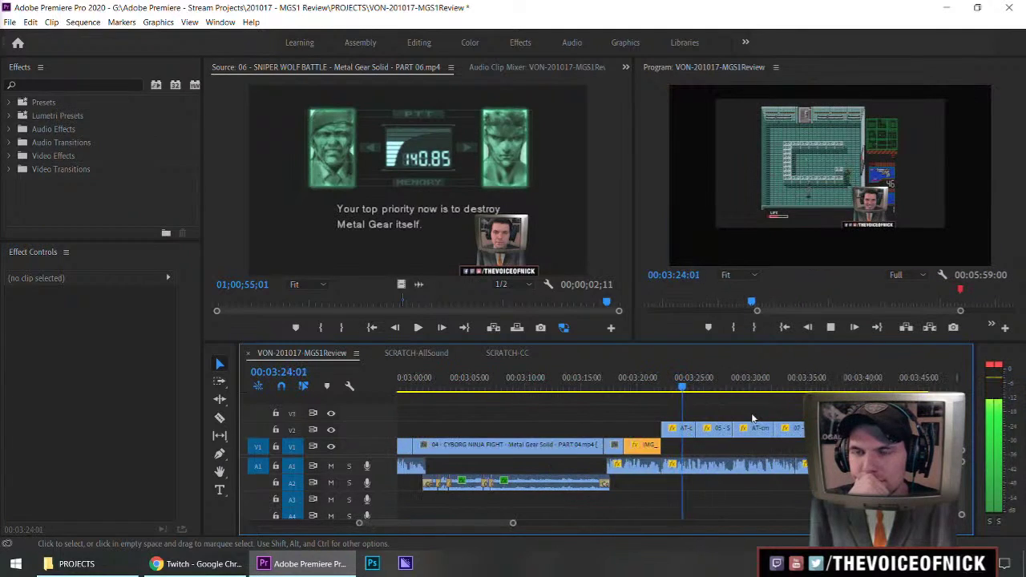
key("equal")
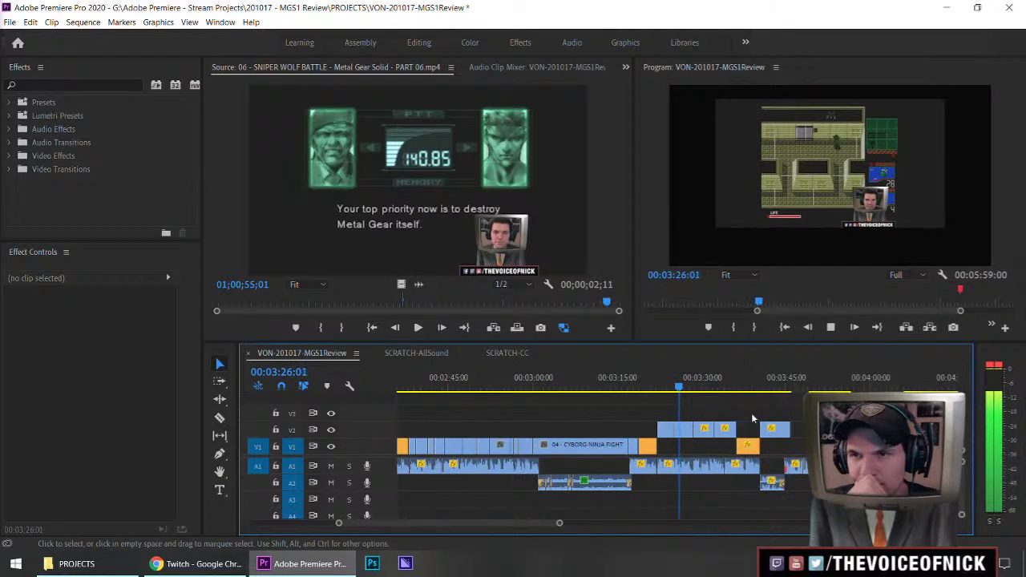
key("minus")
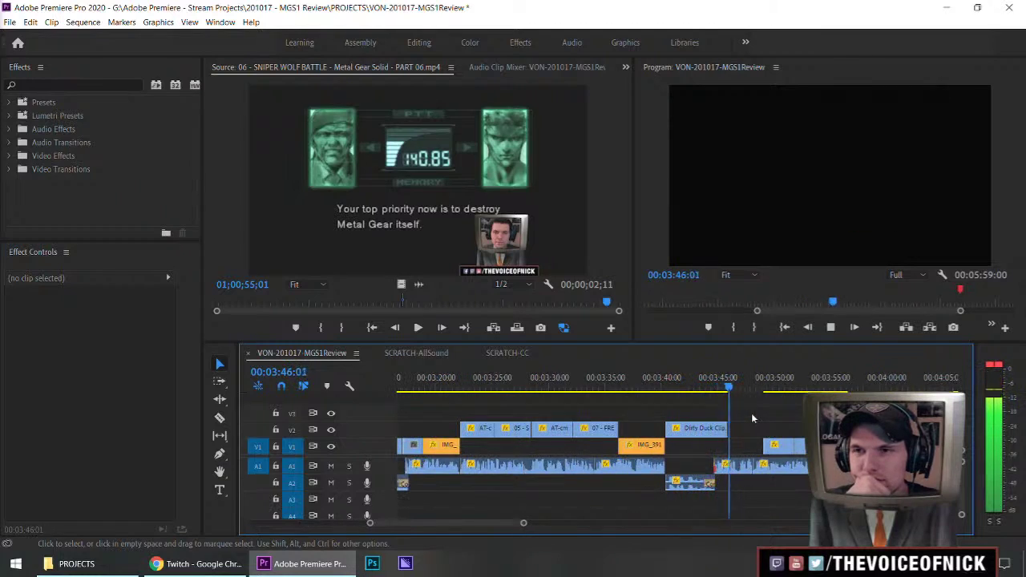
- Park the playhead near the end of the Dirty Duck clip, at 00:03:45:23, beside the video gap
scroll(751, 413, "up", 4)
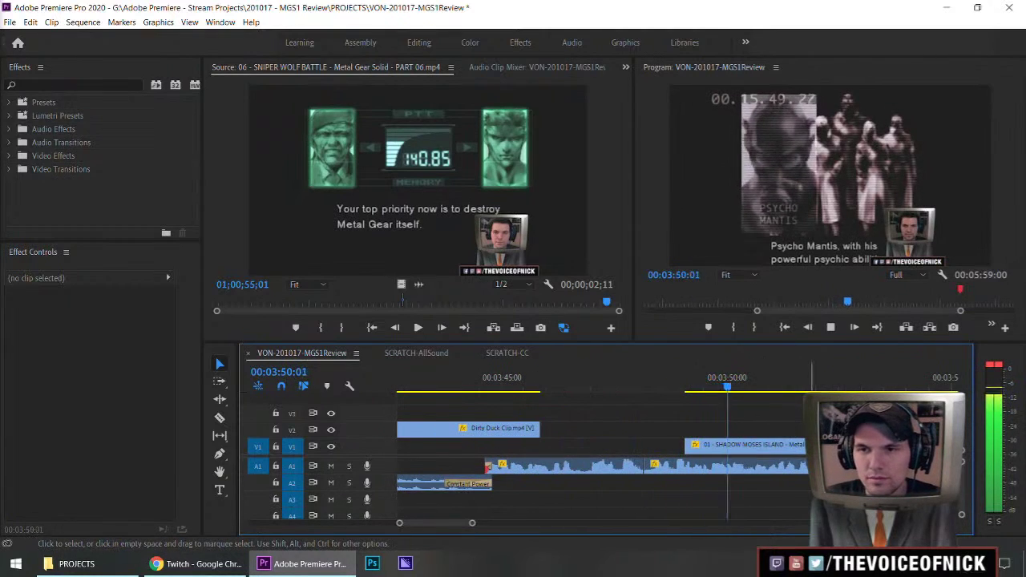
left_click(554, 393)
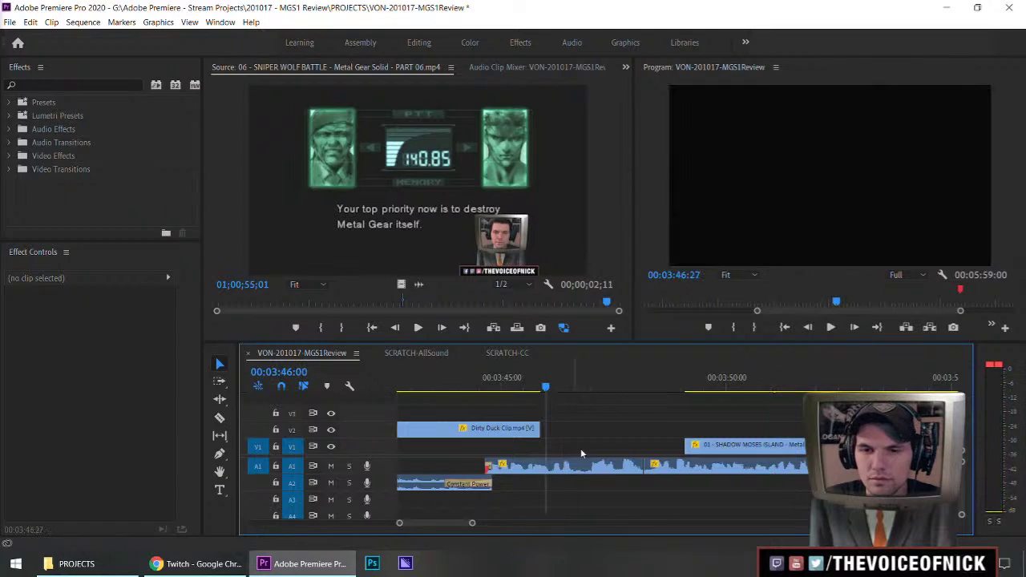
left_click(538, 392)
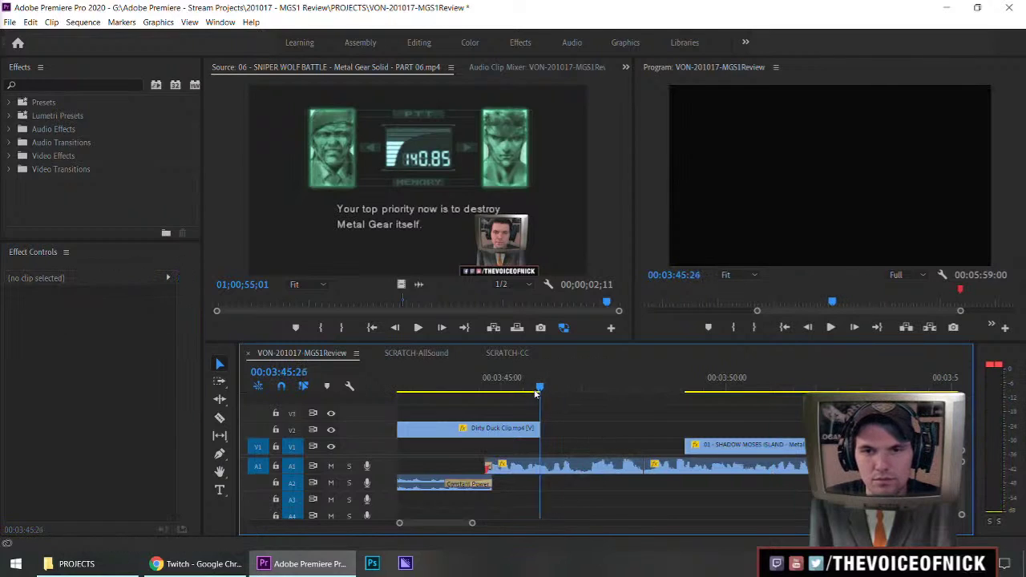
left_click_drag(538, 392, 533, 393)
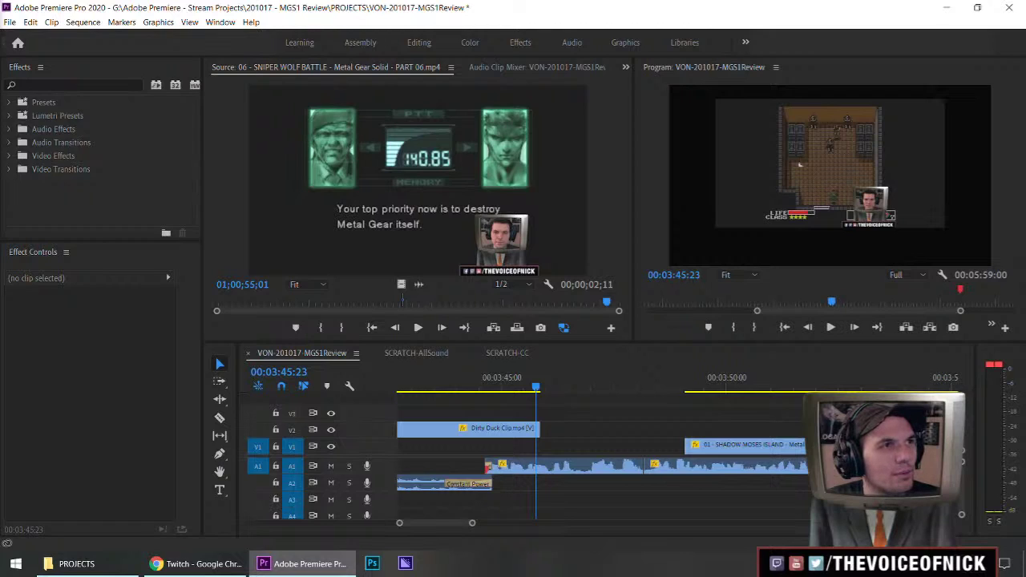
- Scrub through the 05 - SEARCHING FLOORS Metal Gear 2 footage in an enlarged source view, looking for a suitable excerpt
left_click_drag(255, 304, 301, 310)
left_click_drag(234, 310, 590, 331)
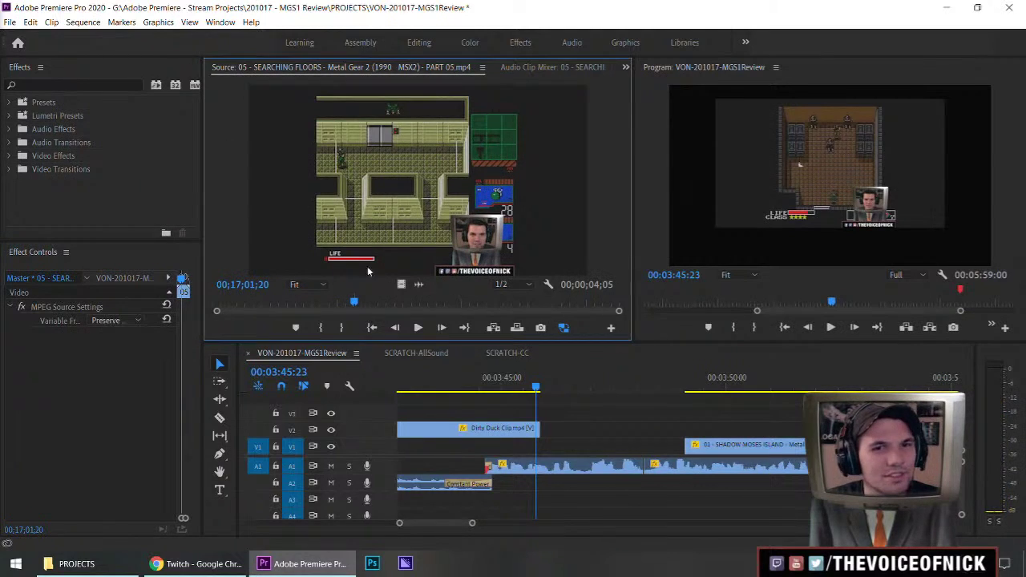
left_click(219, 304)
left_click_drag(219, 308, 293, 312)
key("grave")
left_click_drag(159, 500, 844, 545)
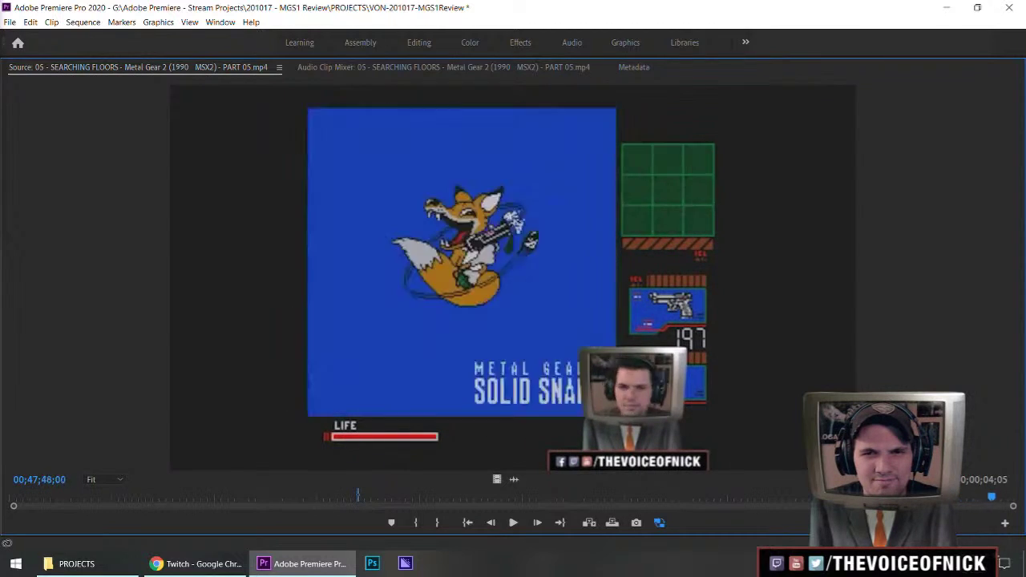
left_click_drag(993, 552, 994, 551)
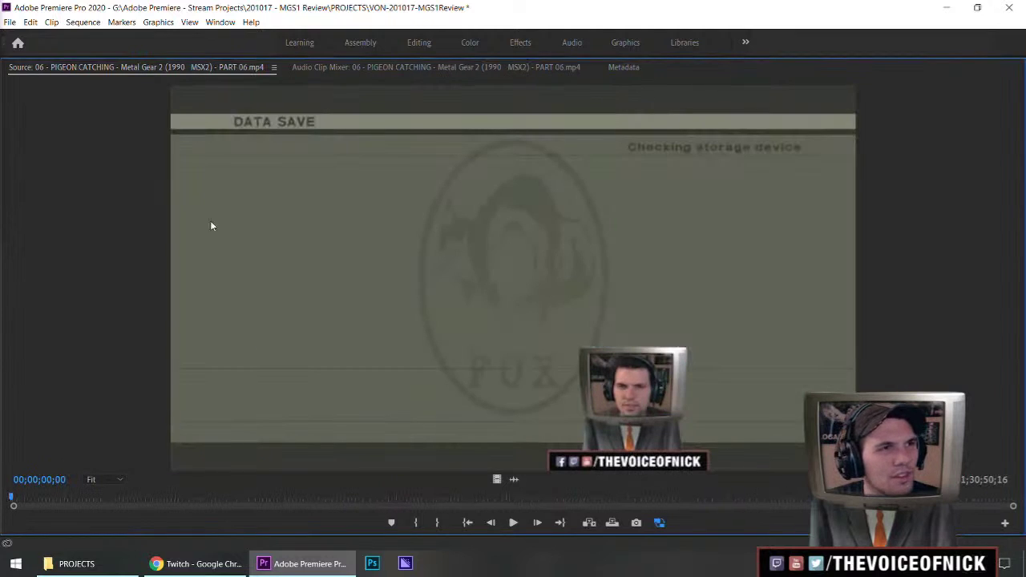
- Scrub through the 06 - PIGEON CATCHING Metal Gear 2 footage from start to end for a suitable excerpt
left_click_drag(33, 504, 318, 538)
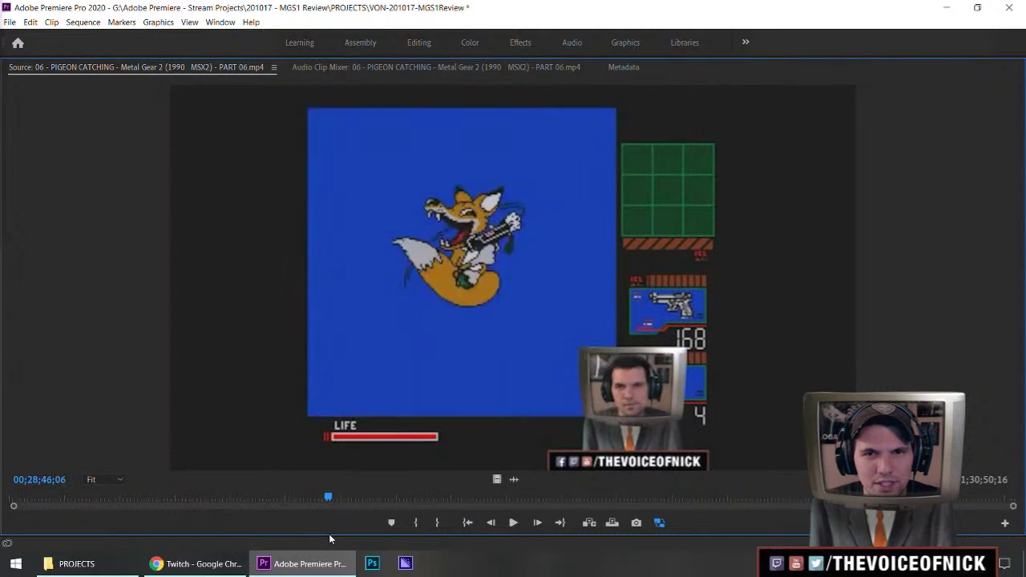
left_click_drag(387, 545, 428, 550)
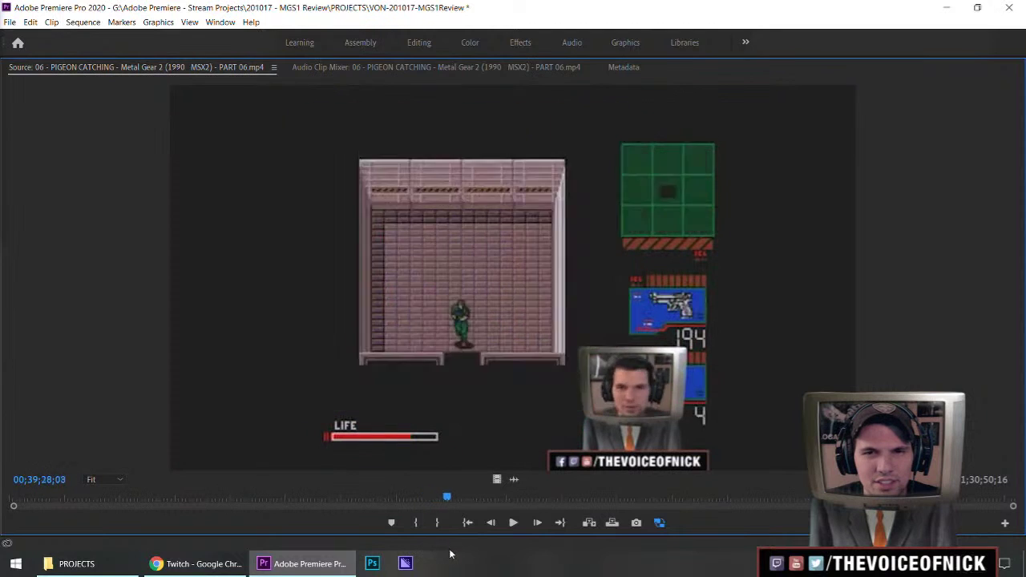
left_click_drag(509, 558, 984, 576)
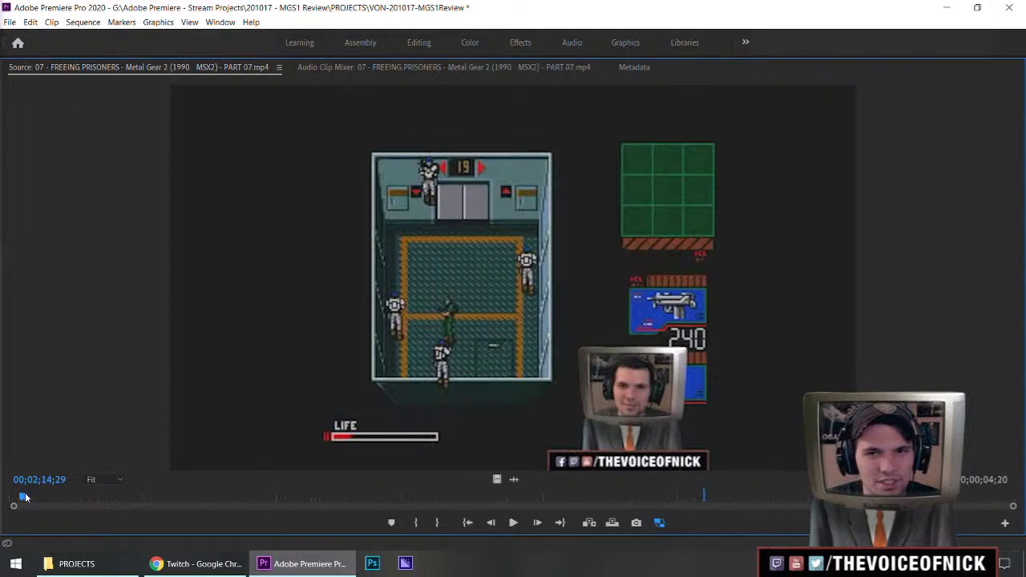
- Find the grass field fight near 01;37;27 in 07 - FREEING PRISONERS and place its video excerpt on V2 after the Dirty Duck clip
left_click_drag(25, 497, 707, 538)
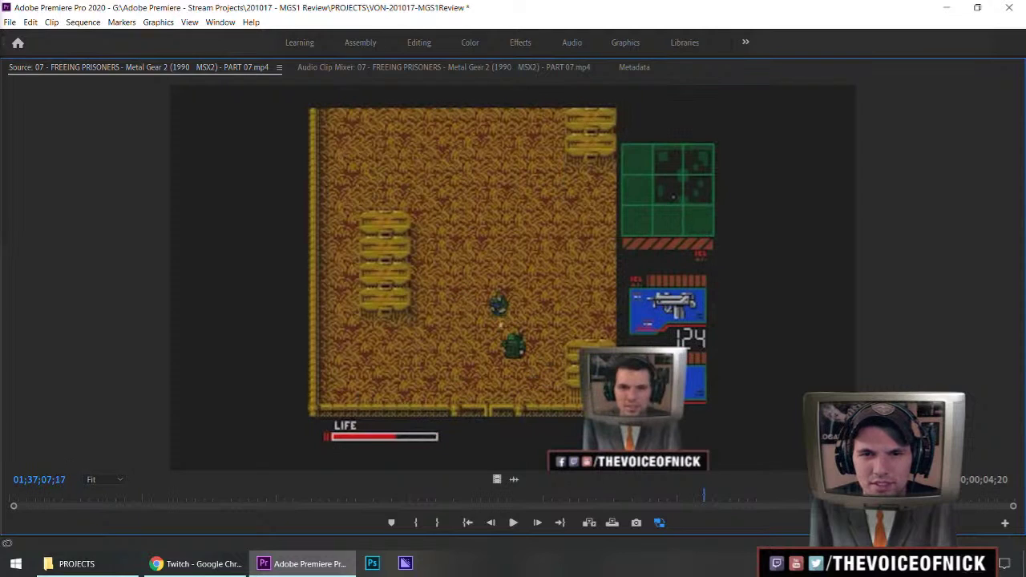
key("space")
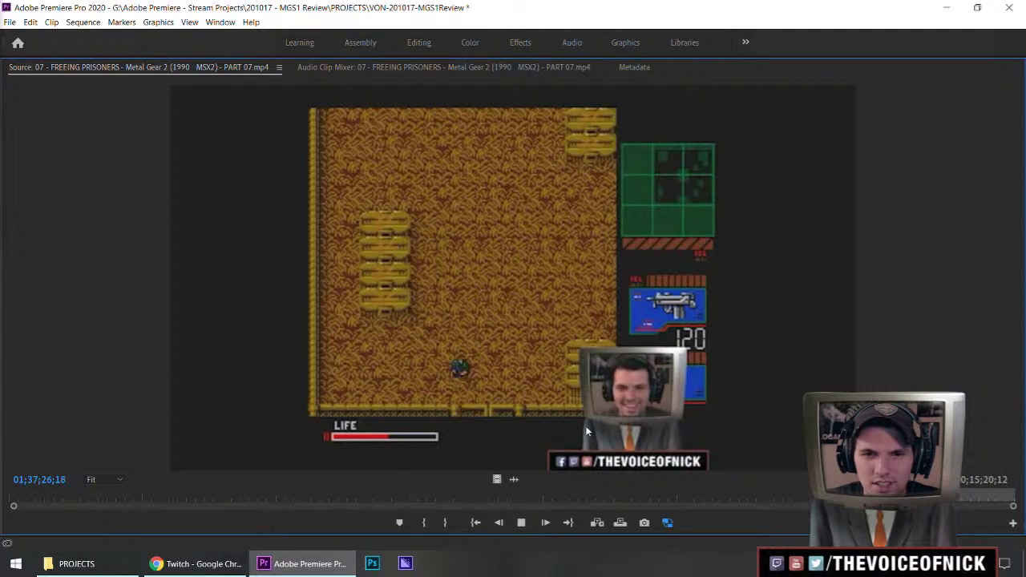
key("space")
key("grave")
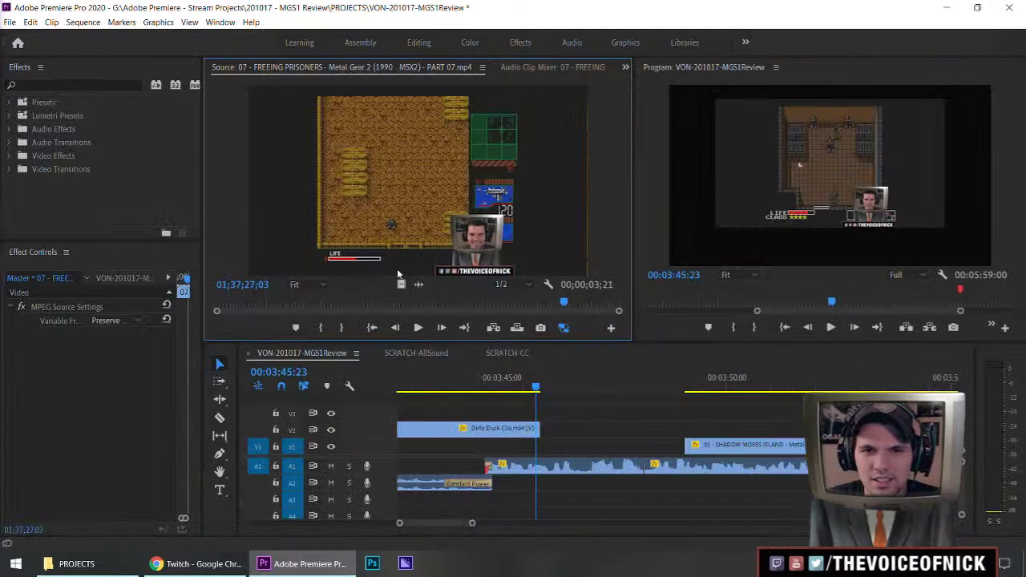
left_click_drag(401, 285, 549, 428)
key("space")
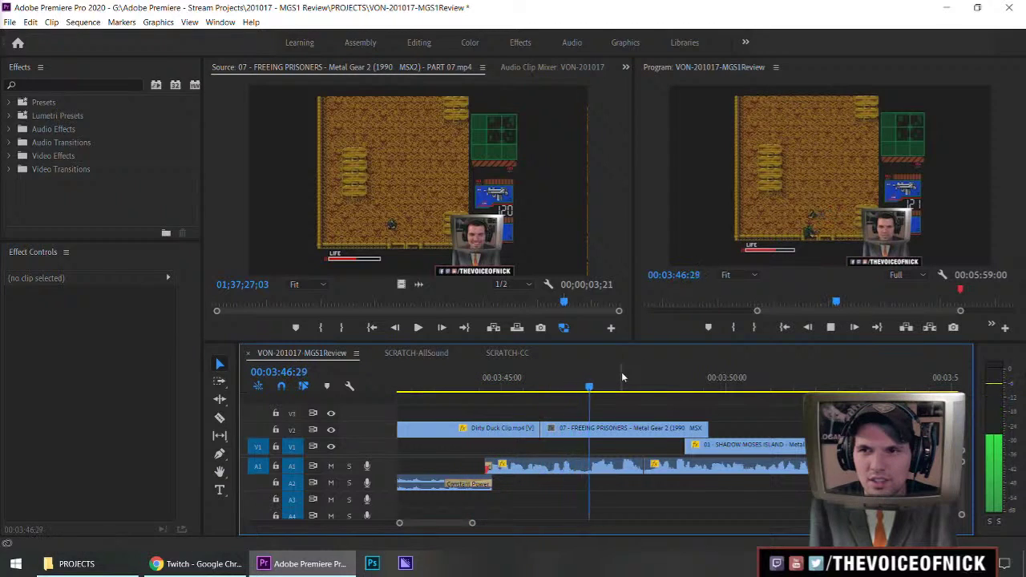
- Shift the new FREEING PRISONERS clip earlier over the Dirty Duck clip's tail so it ends where SHADOW MOSES ISLAND starts, and play it back
left_click_drag(621, 376, 463, 381)
left_click_drag(605, 431, 528, 407)
left_click(644, 403)
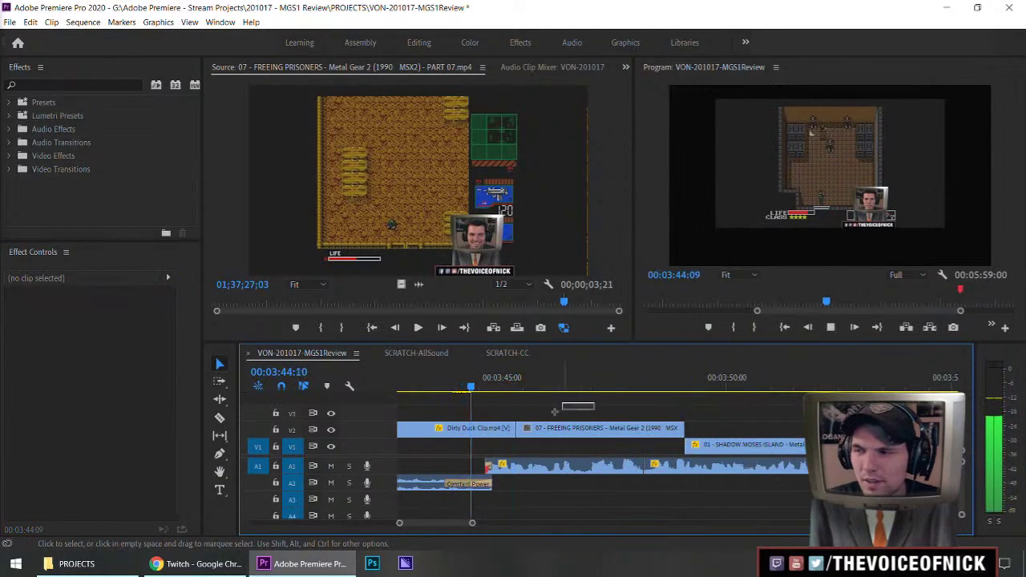
key("space")
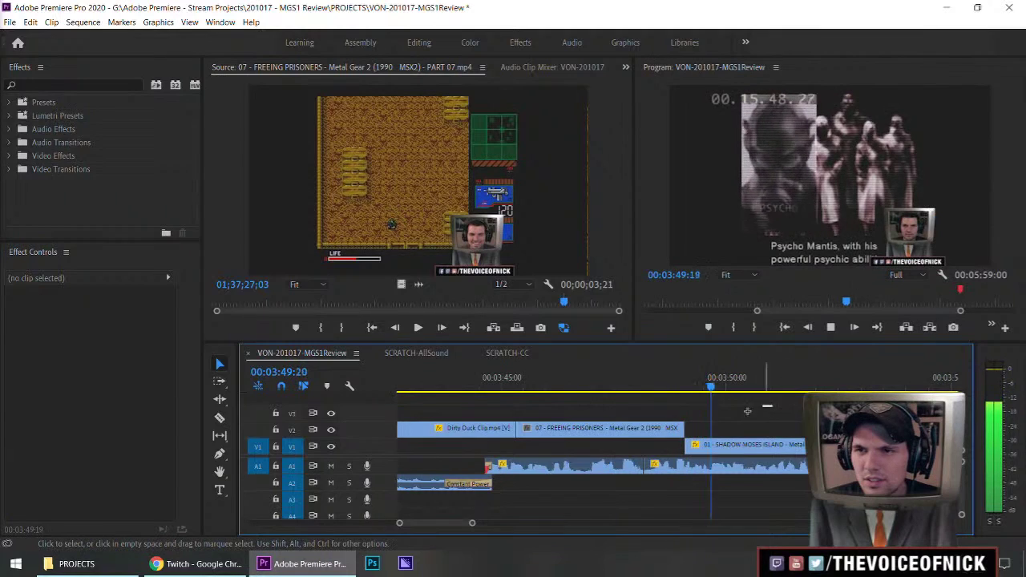
- Review the cut, trim the opening of the FREEING PRISONERS clip, and move it back against the Dirty Duck clip
left_click(520, 381)
key("space")
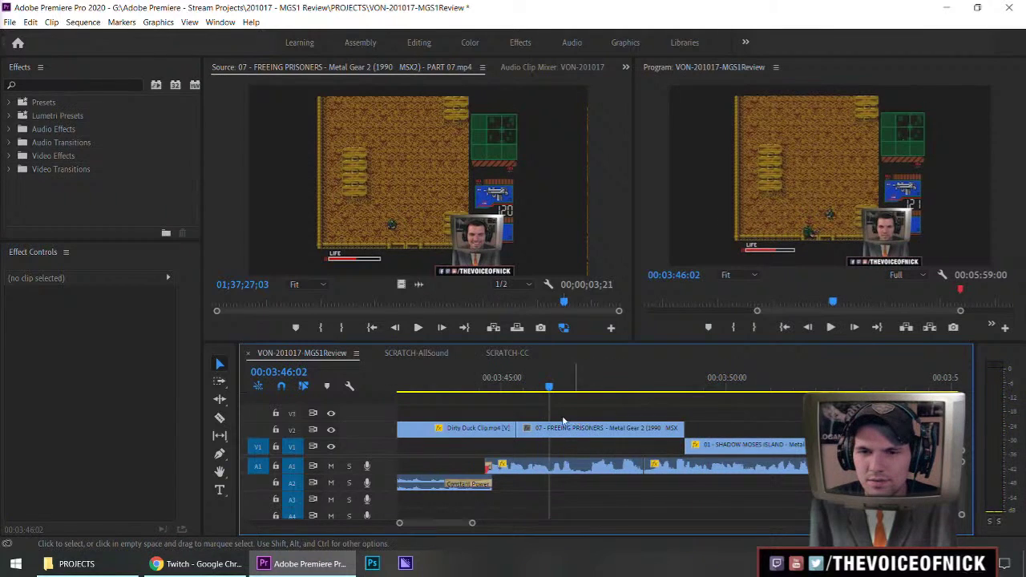
key("space")
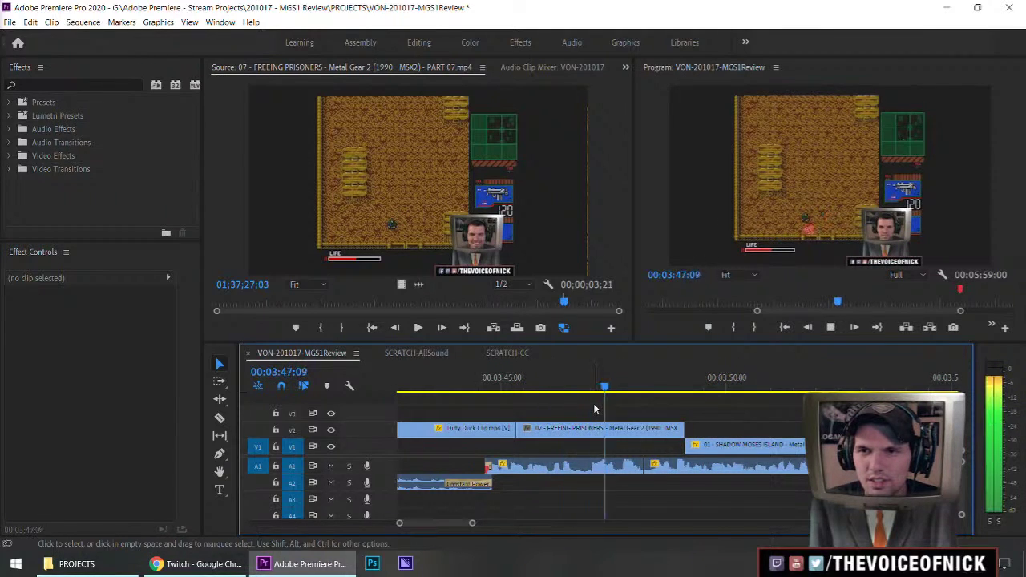
left_click(498, 391)
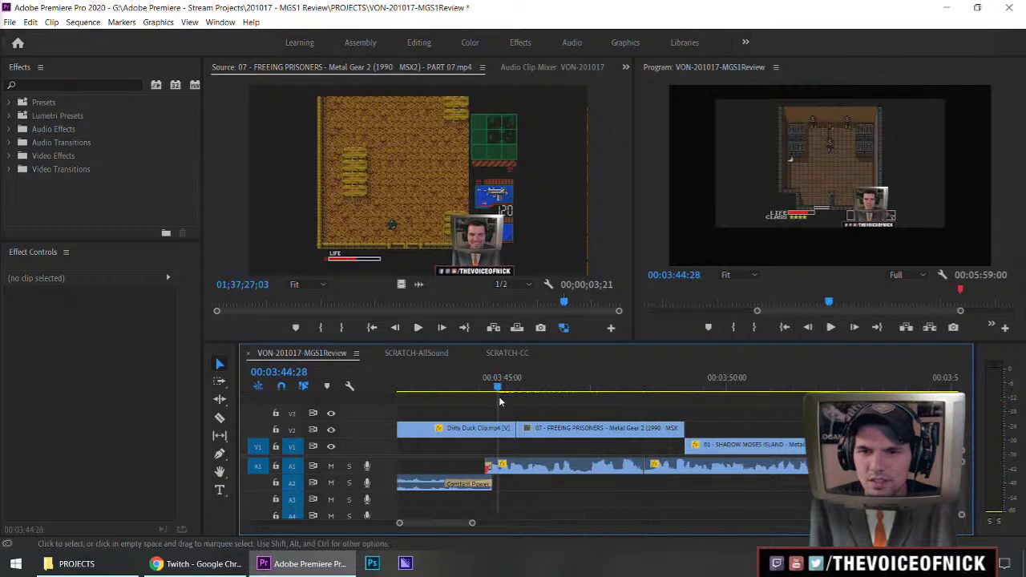
key("space")
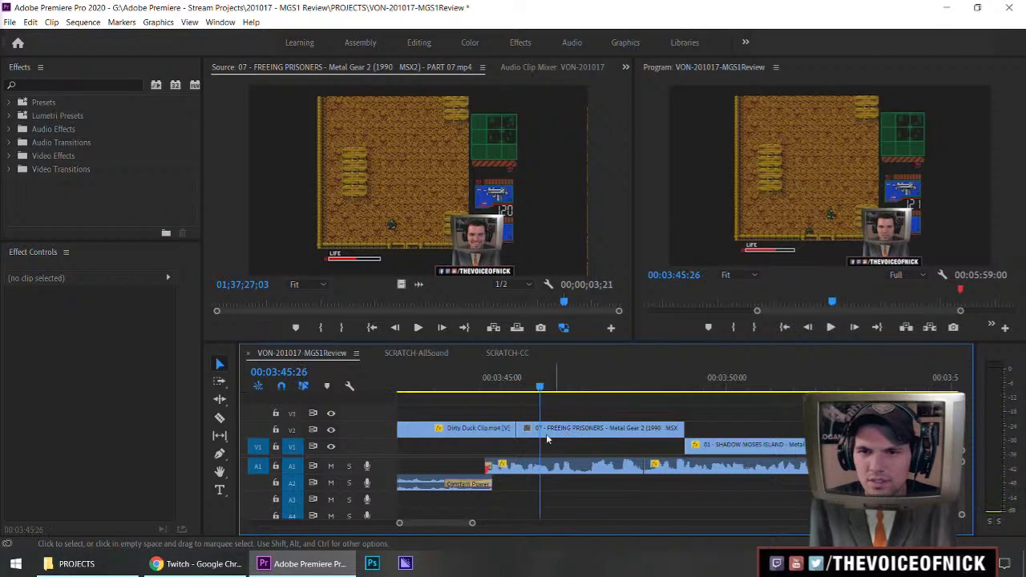
left_click_drag(525, 430, 559, 430)
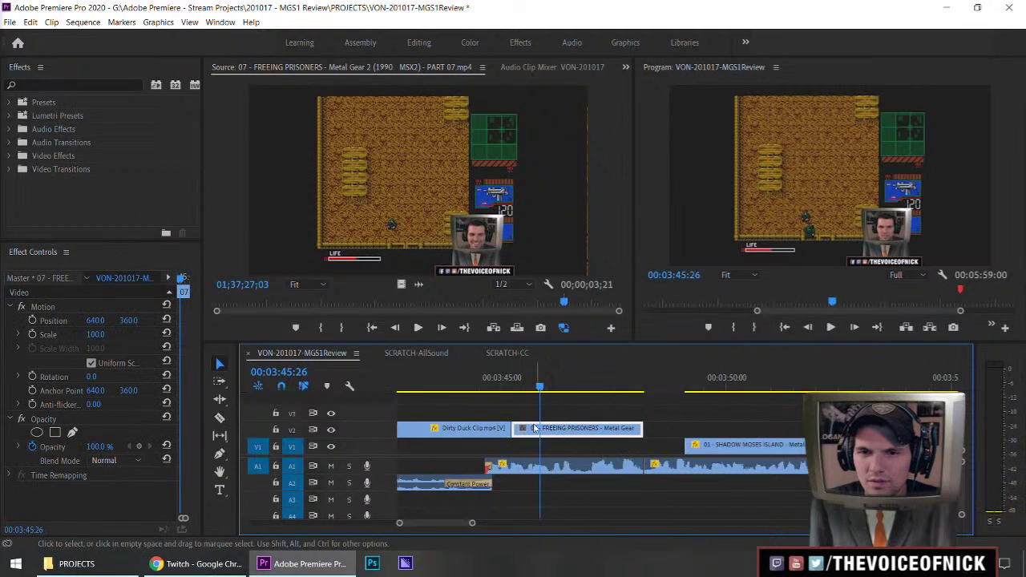
- Play the shortened FREEING PRISONERS clip and trim its end to 00:03:47:19
left_click(471, 402)
key("space")
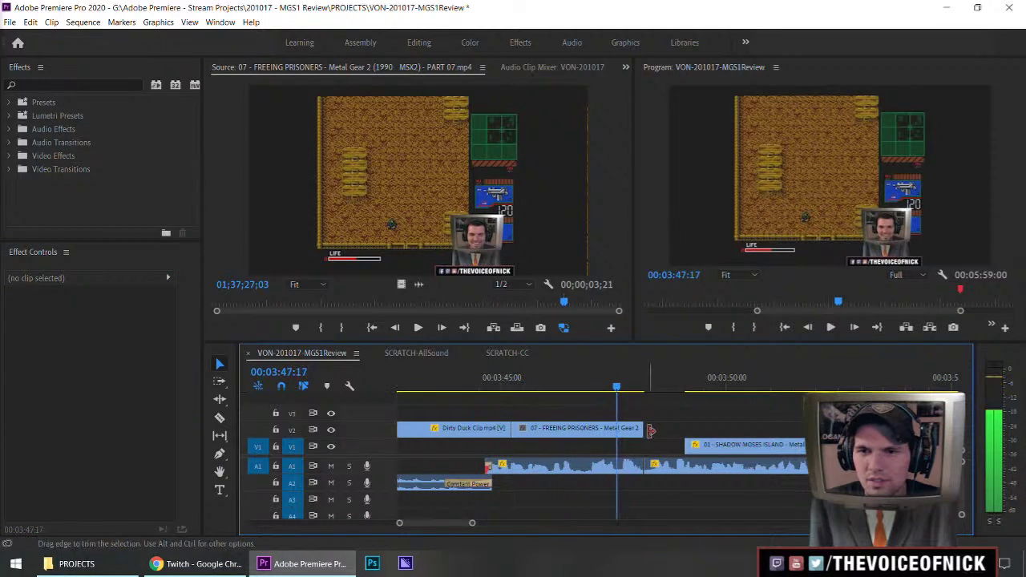
left_click_drag(649, 430, 619, 430)
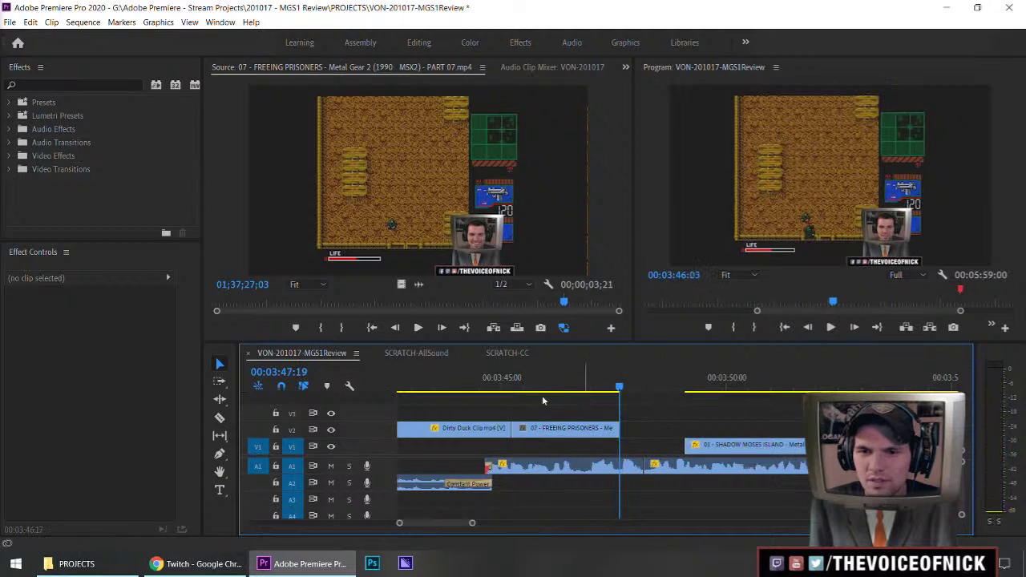
- Paste the copied attributes onto the FREEING PRISONERS clip, giving it position 640, 312 and scale 71.2
left_click(570, 428)
right_click(571, 428)
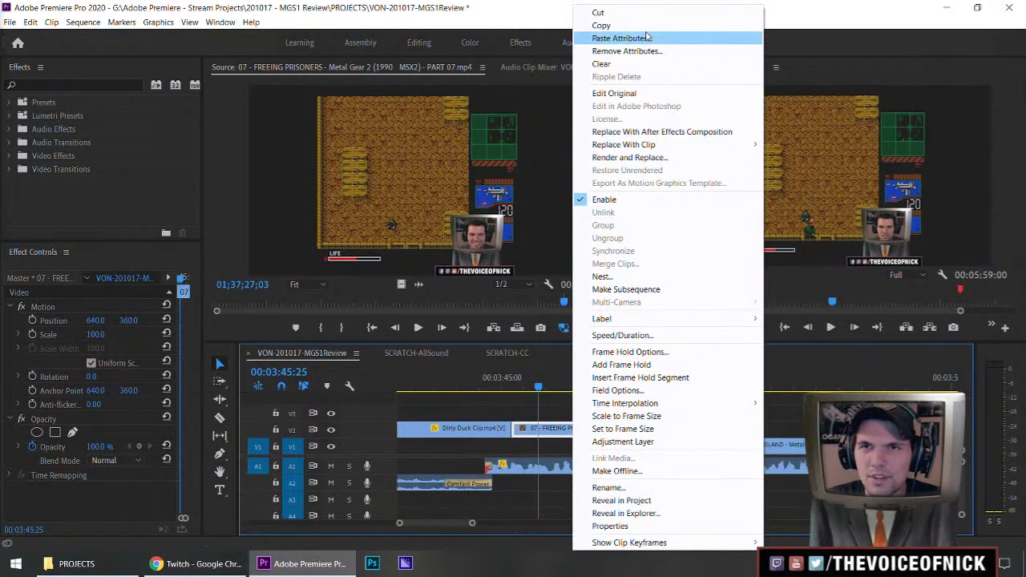
left_click(597, 38)
left_click(557, 503)
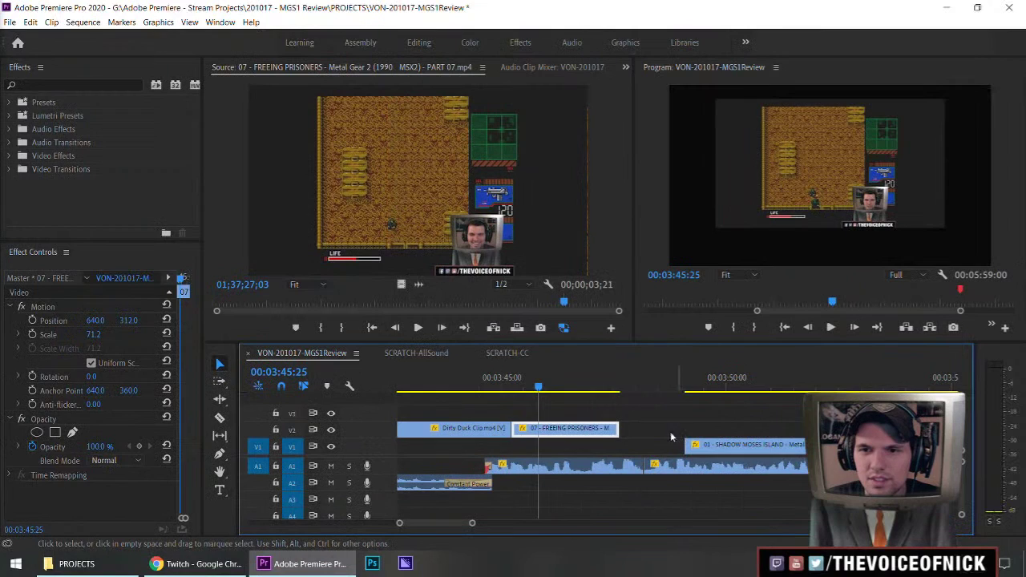
left_click(672, 429)
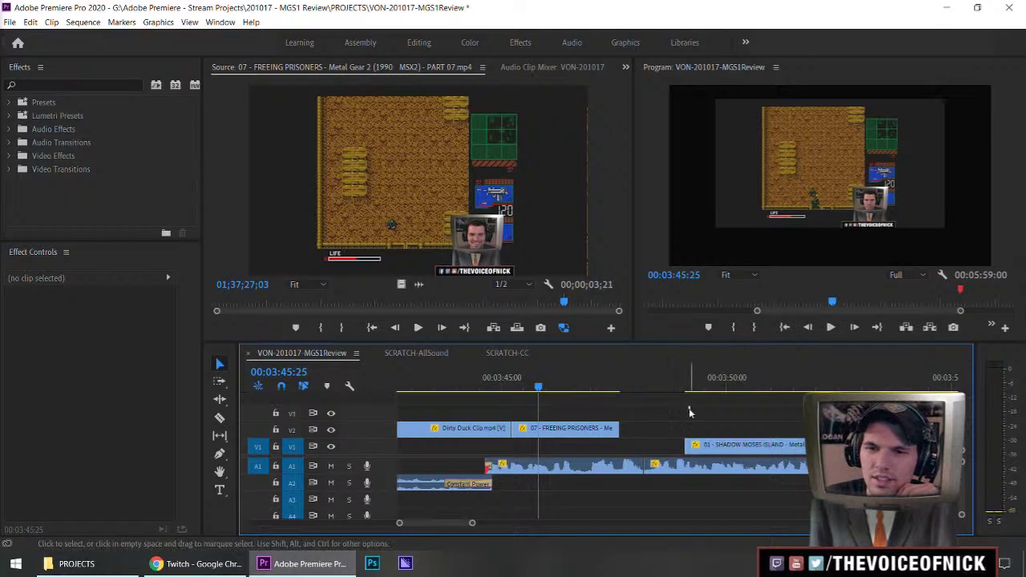
- Play across the gap after the FREEING PRISONERS clip and open the first SHADOW MOSES ISLAND clip in the Source monitor
scroll(745, 404, "down", 4)
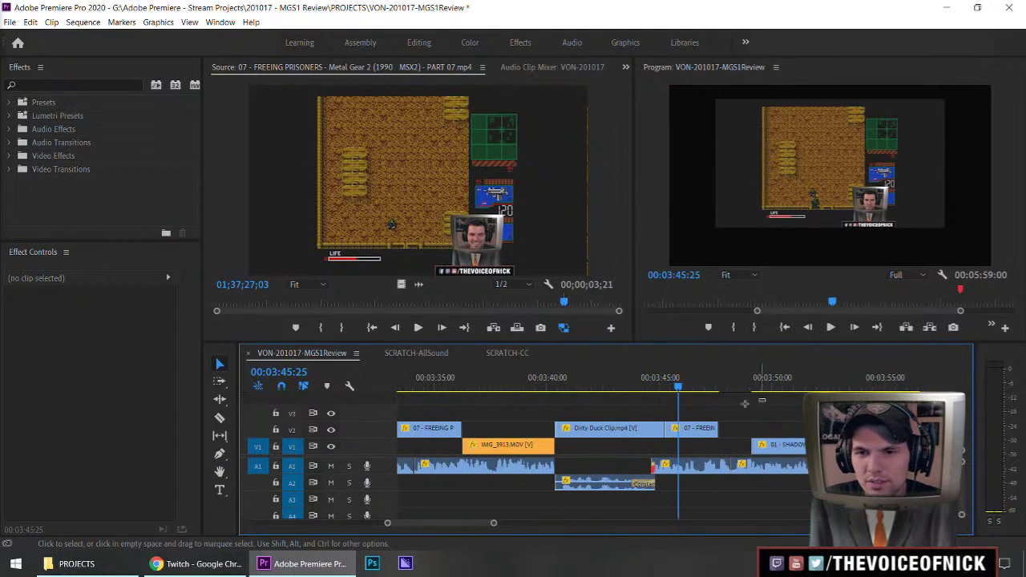
left_click(735, 380)
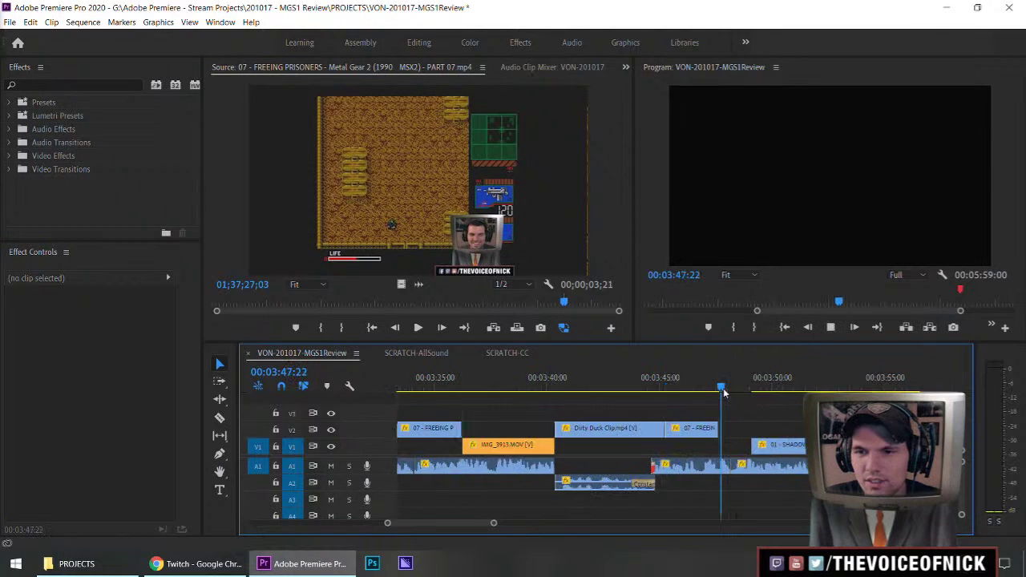
scroll(747, 395, "up", 5)
scroll(747, 396, "down", 6)
left_click(693, 382)
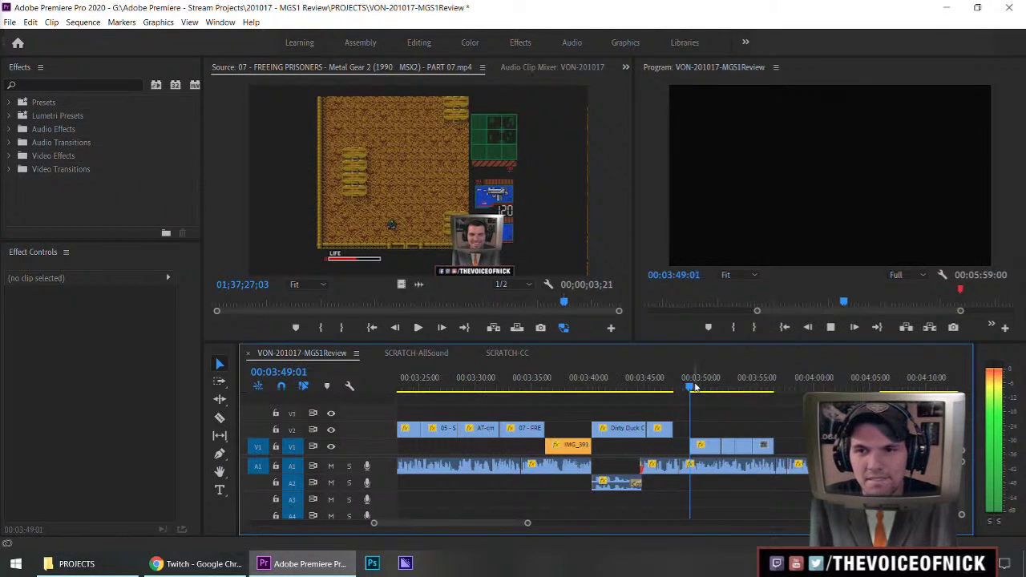
left_click(705, 444)
double_click(704, 443)
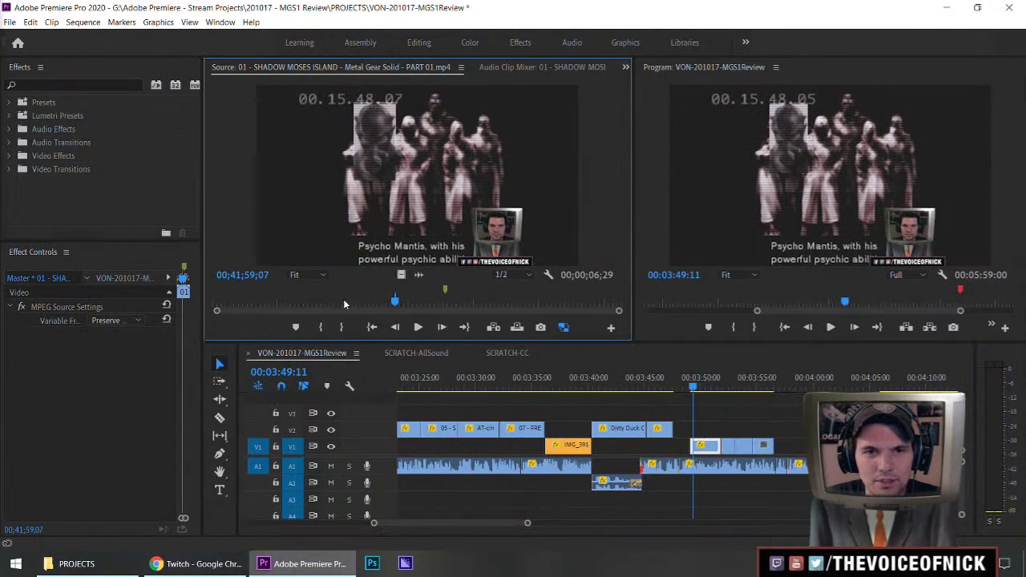
- Review the opening minutes of the SHADOW MOSES ISLAND source enlarged and mark a 25-frame excerpt there
key("grave")
left_click_drag(180, 497, 27, 521)
key("space")
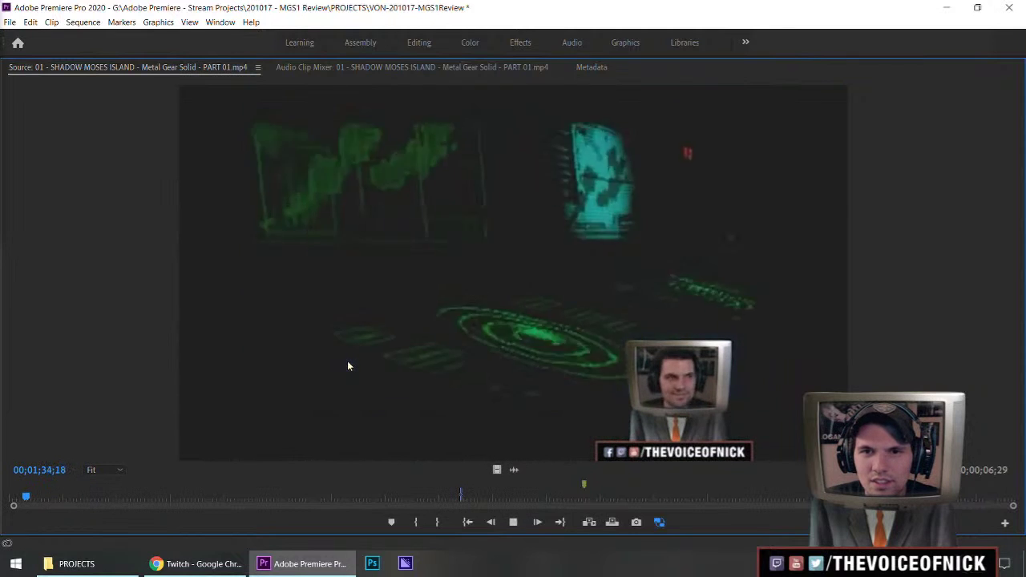
key("space")
key("space")
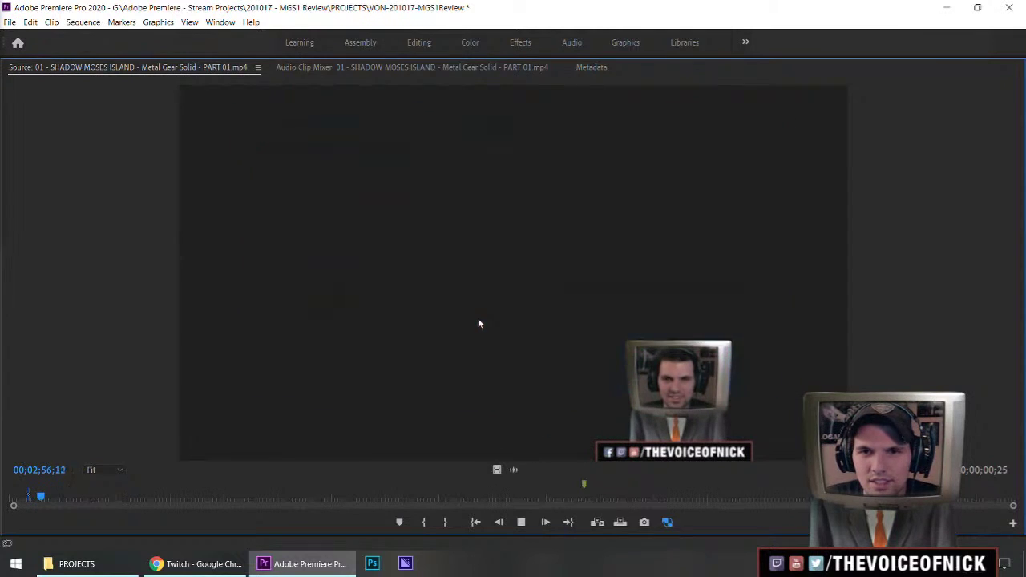
key("space")
key("grave")
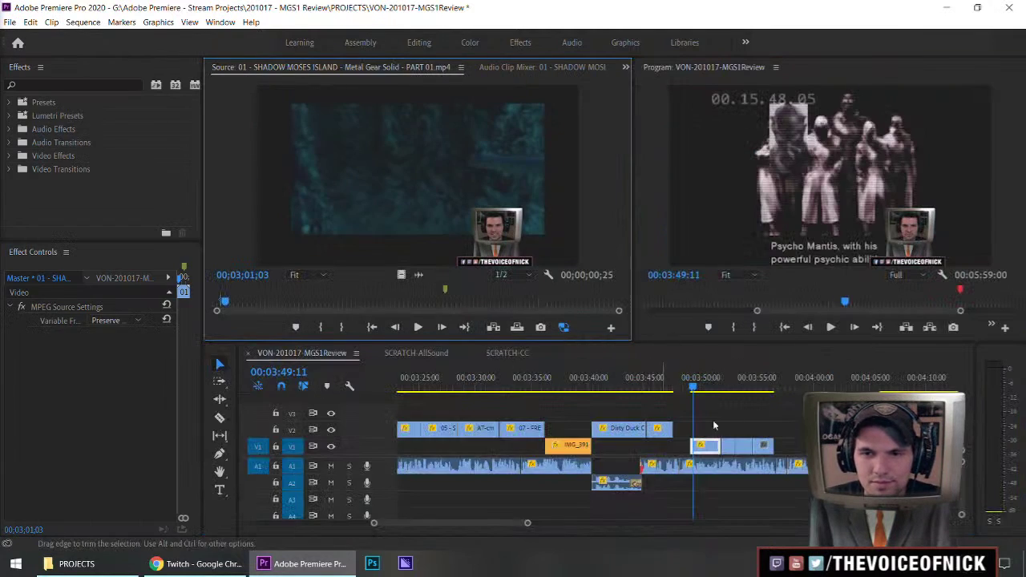
- Fill the gap between FREEING PRISONERS and SHADOW MOSES ISLAND with the marked excerpt and move it down to V1
left_click(724, 415)
key("equal")
key("equal")
key("equal")
left_click_drag(401, 274, 577, 433)
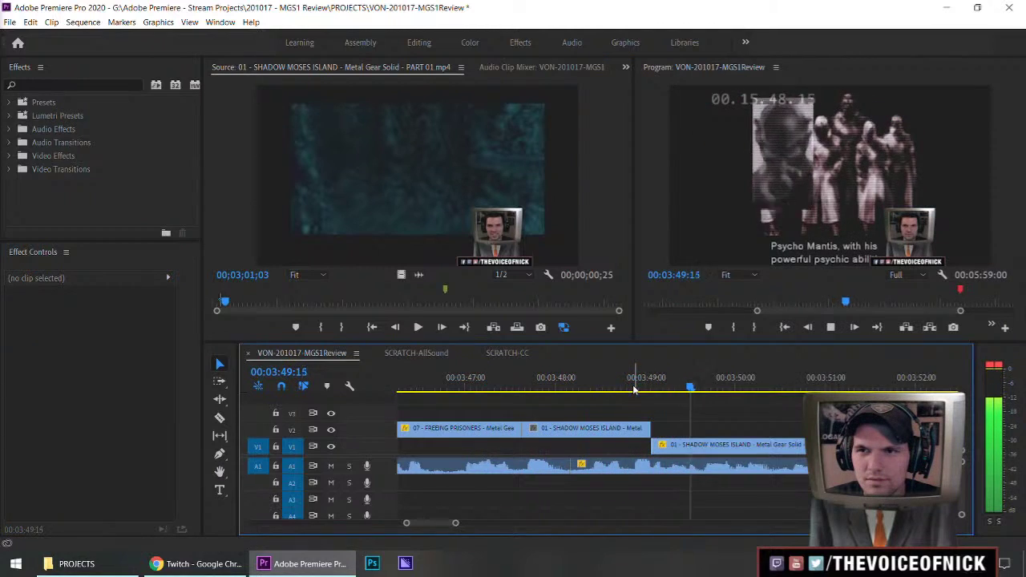
key("space")
left_click_drag(588, 429, 585, 447)
- Play back from the end of FREEING PRISONERS through the empty section near 00:04:00:18 and save the project
left_click(542, 390)
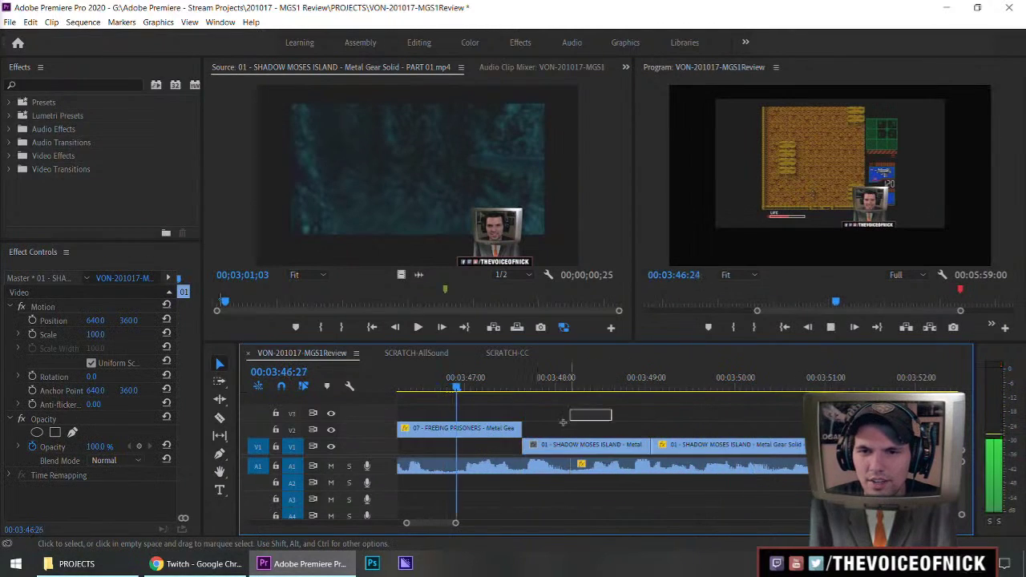
left_click(621, 422)
key("space")
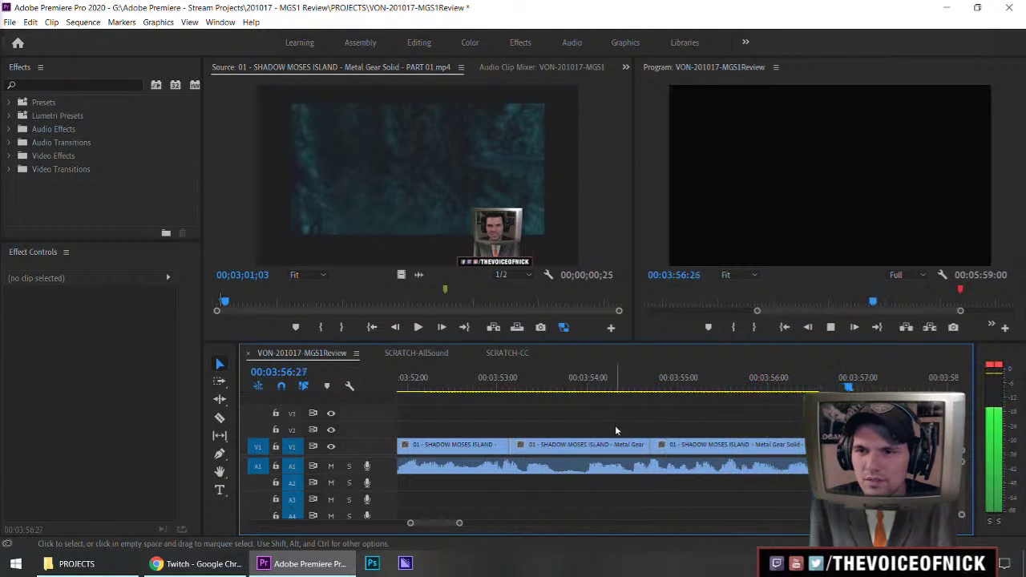
key("minus")
key("minus")
key("minus")
key("minus")
key("equal")
key("equal")
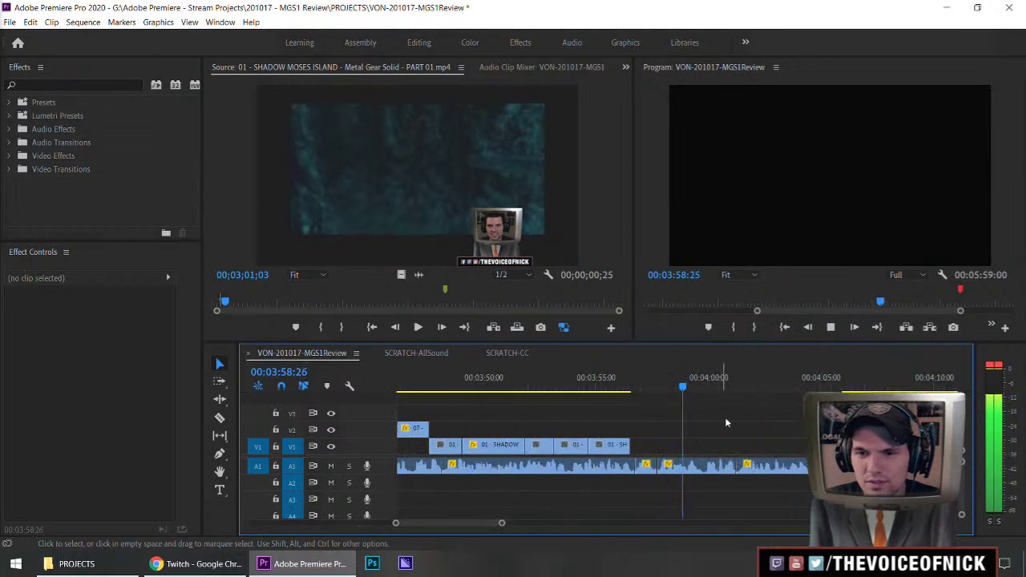
key("ctrl+s")
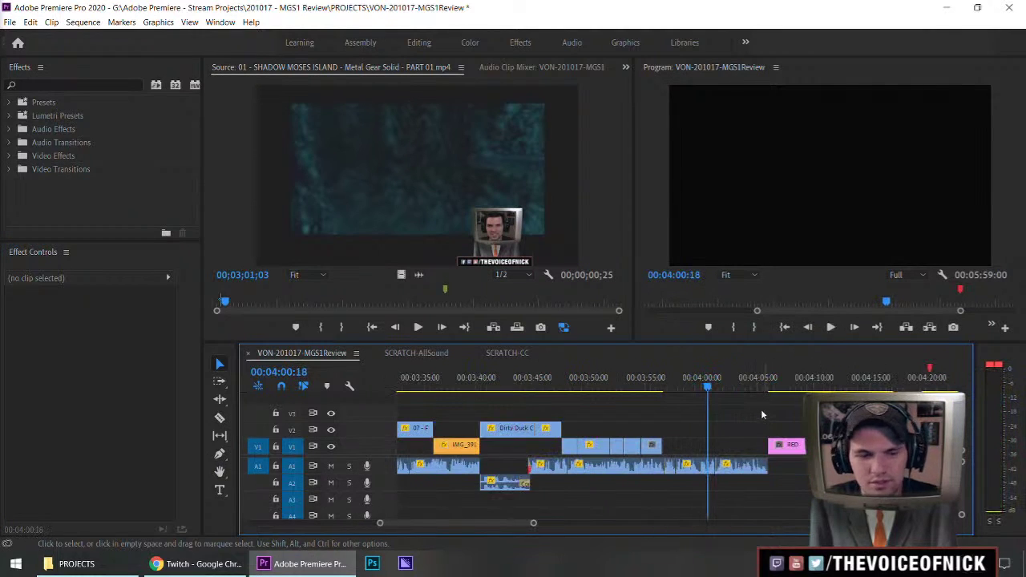
- Skim the SHADOW MOSES ISLAND source, load 02 - COMBING THE JUNGLE, and save the project with the sequence playhead at 00:03:55:16
left_click_drag(336, 302, 611, 313)
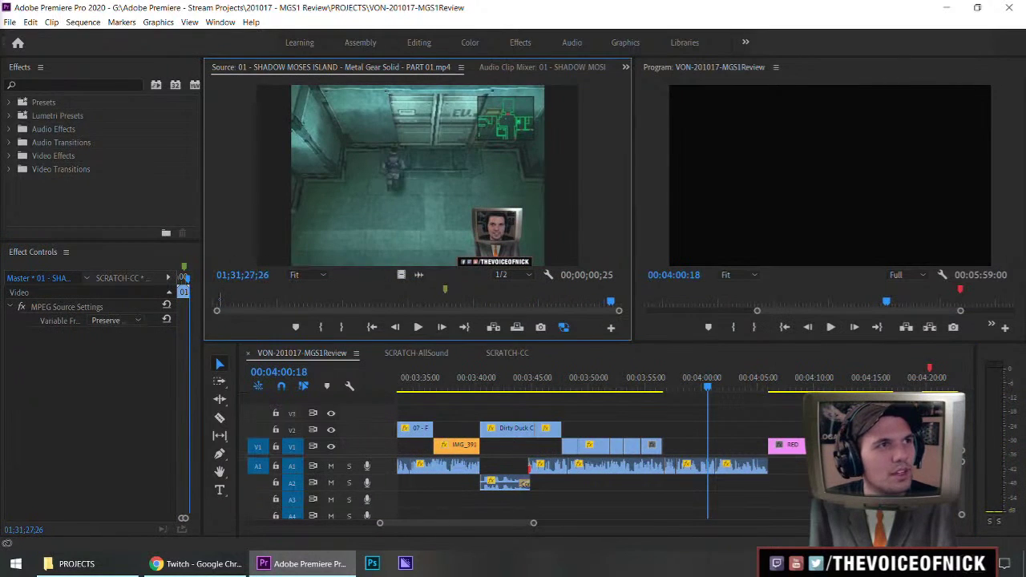
left_click(692, 433)
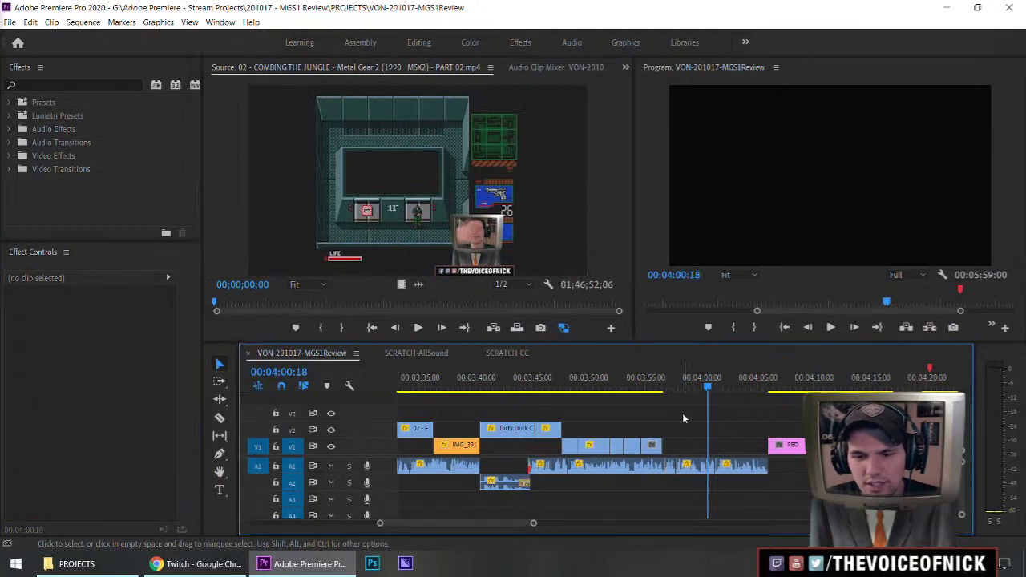
key("minus")
key("minus")
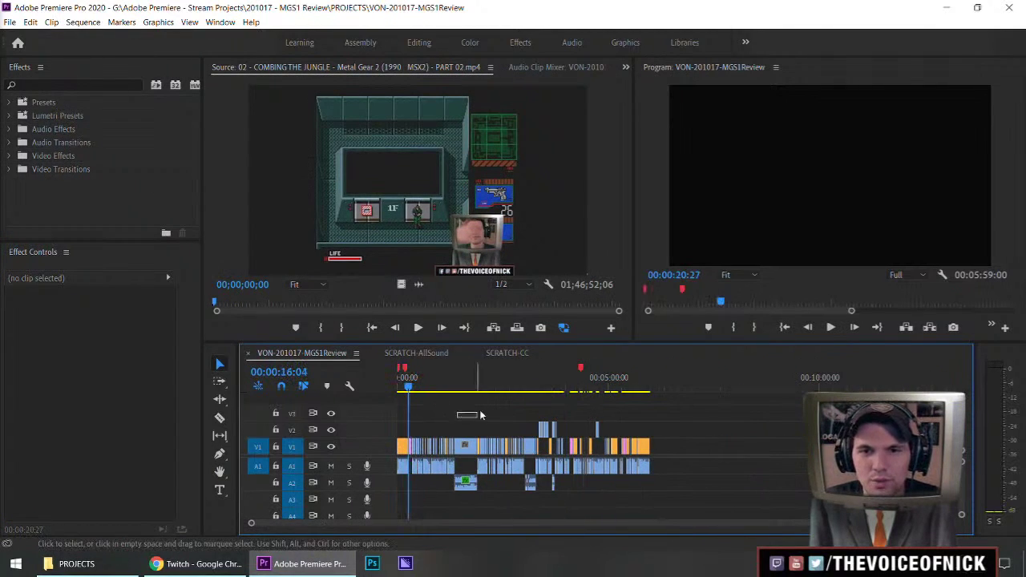
left_click(563, 389)
key("ctrl+s")
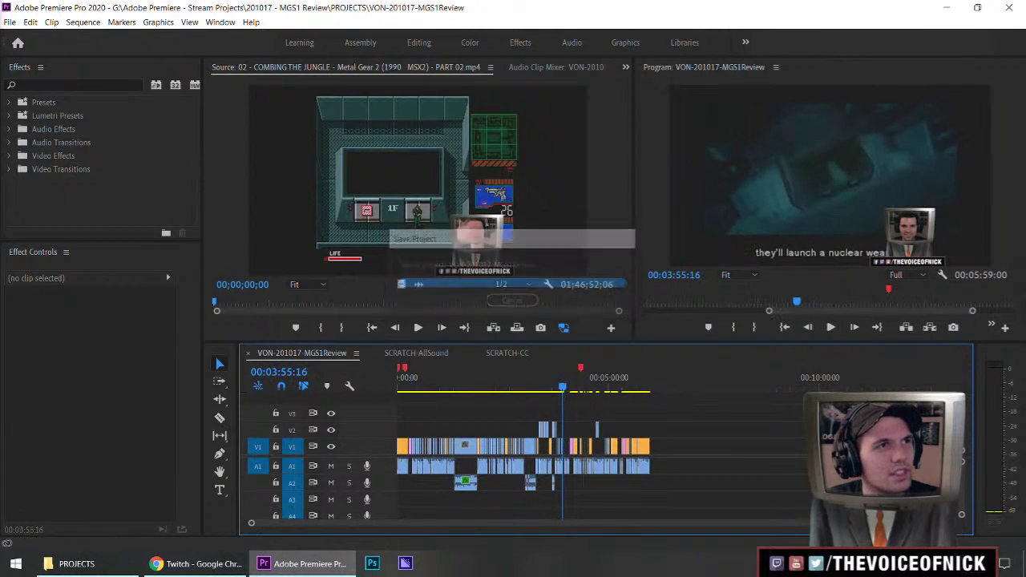
- Look through the gameplay sources and load 09 - VULCAN RAVEN BATTLE - Metal Gear Solid - PART 09.mp4
left_click(221, 265)
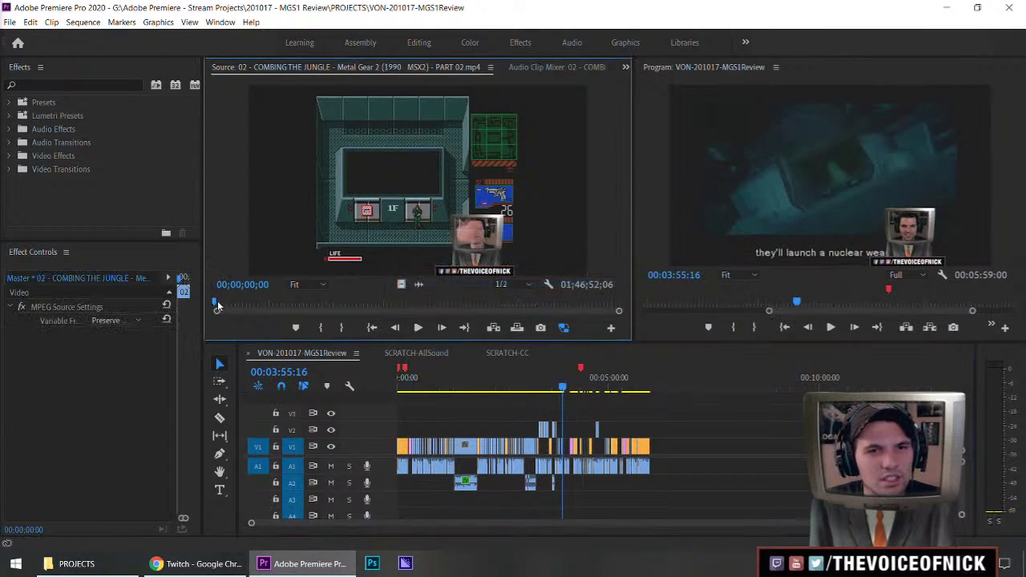
left_click(217, 301)
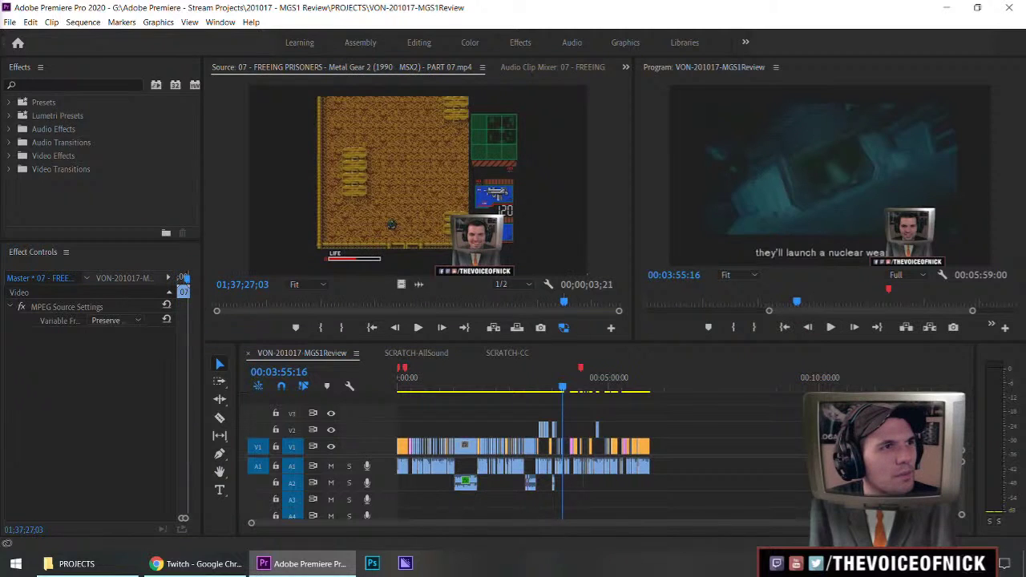
left_click_drag(265, 302, 319, 303)
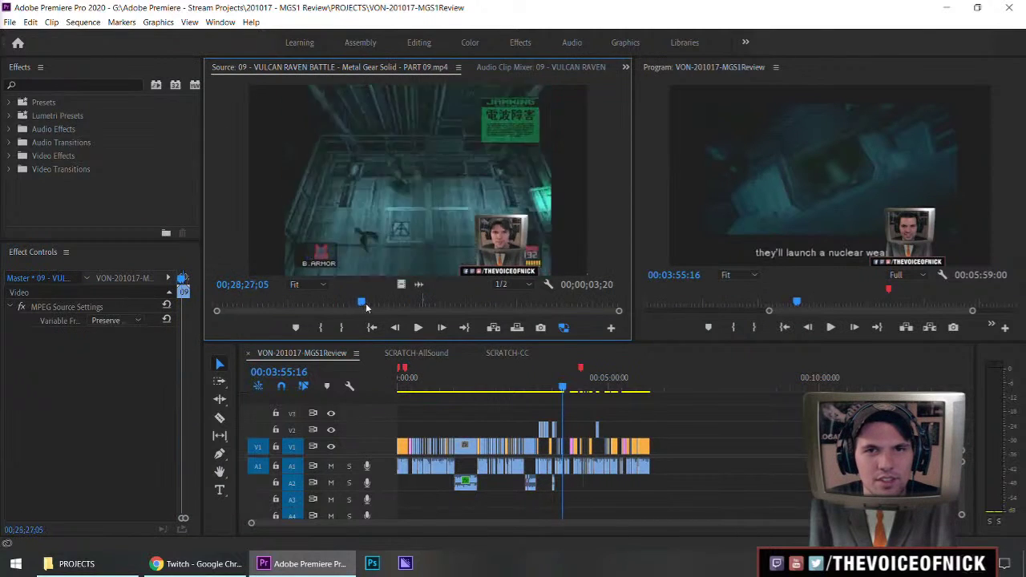
- Search the VULCAN RAVEN BATTLE cutscene enlarged for the perched ravens and set an In point near 00;31;44
key("grave")
mouse_move(397, 495)
left_mouse_down()
mouse_move(427, 495)
mouse_move(418, 498)
left_mouse_up()
key("space")
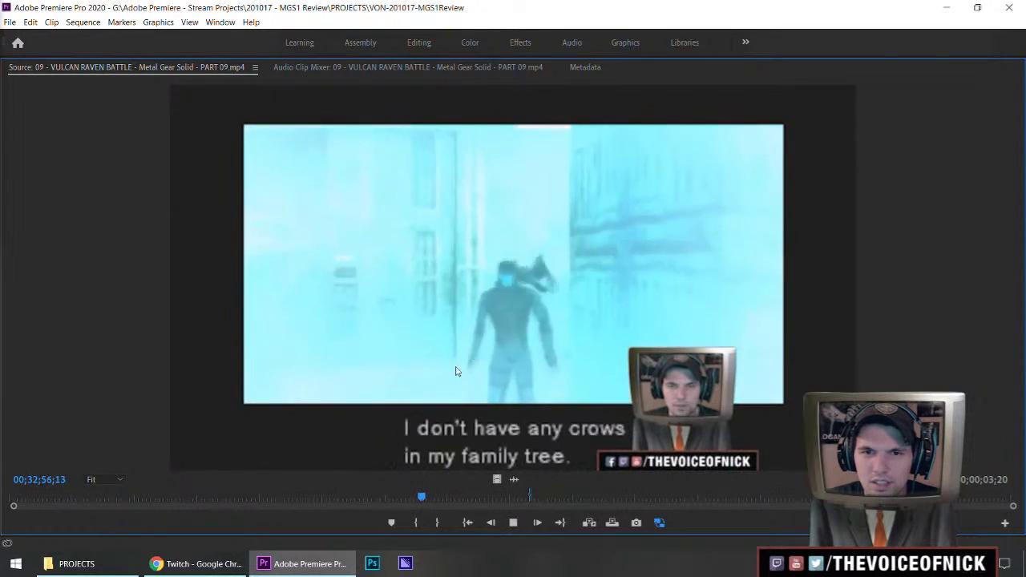
left_click_drag(397, 497, 407, 503)
key("j")
key("j")
key("j")
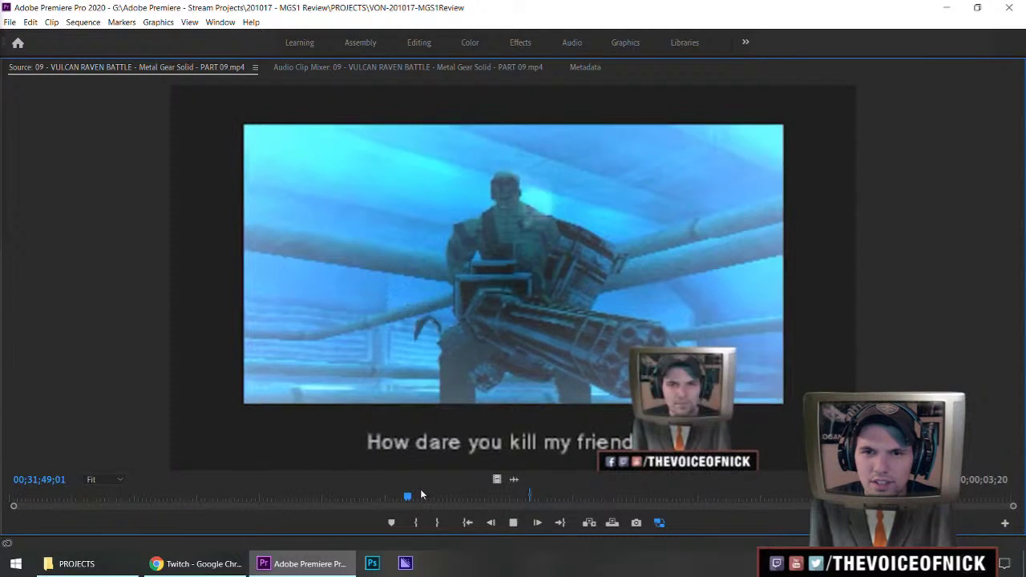
key("l")
key("l")
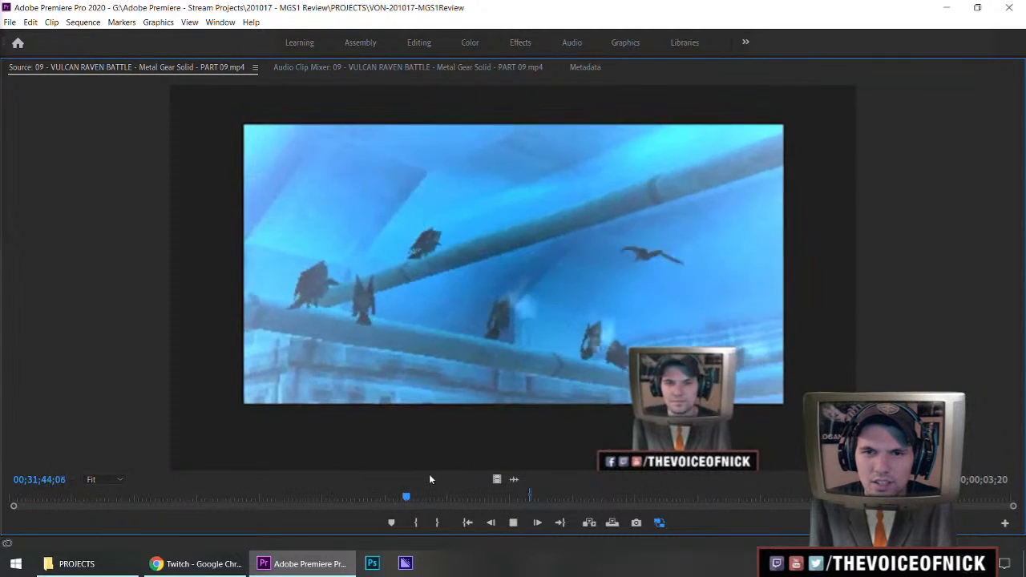
key("i")
- Replay the Vulcan Raven cutscene from an earlier point and mark a shorter excerpt of 1 second 13 frames
mouse_move(405, 496)
left_mouse_down()
mouse_move(394, 498)
mouse_move(404, 504)
left_mouse_up()
key("l")
key("l")
key("l")
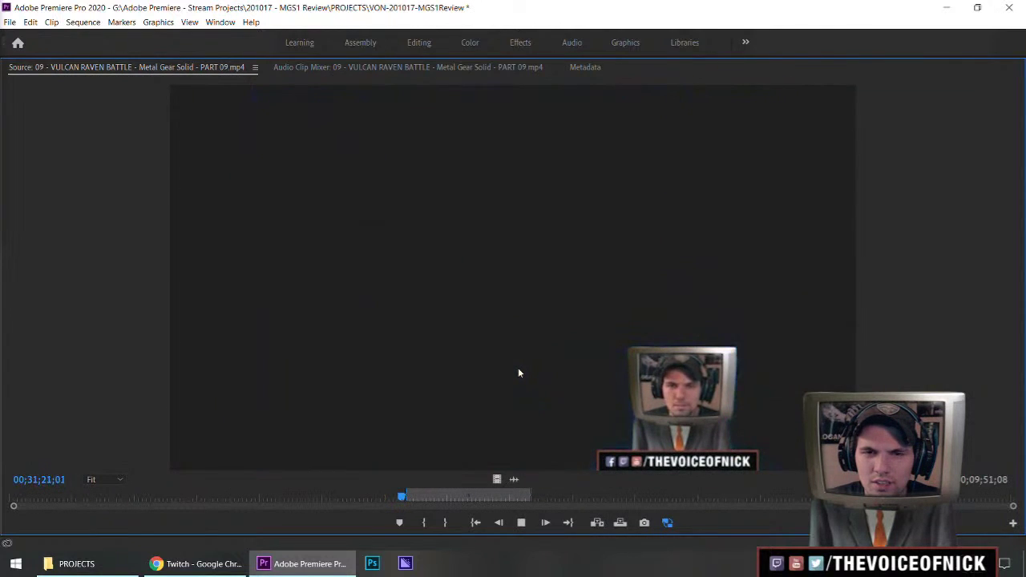
key("k")
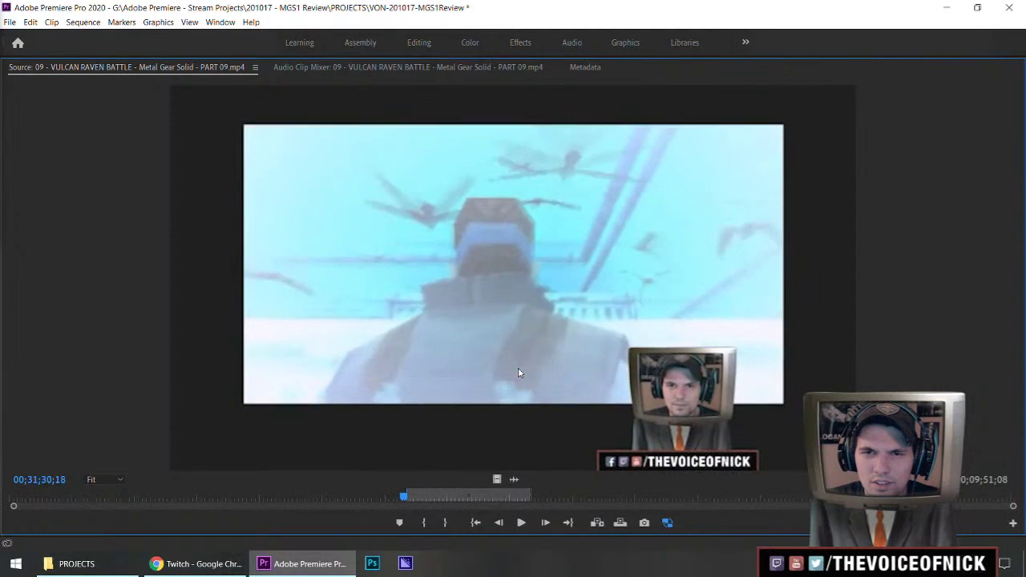
key("l")
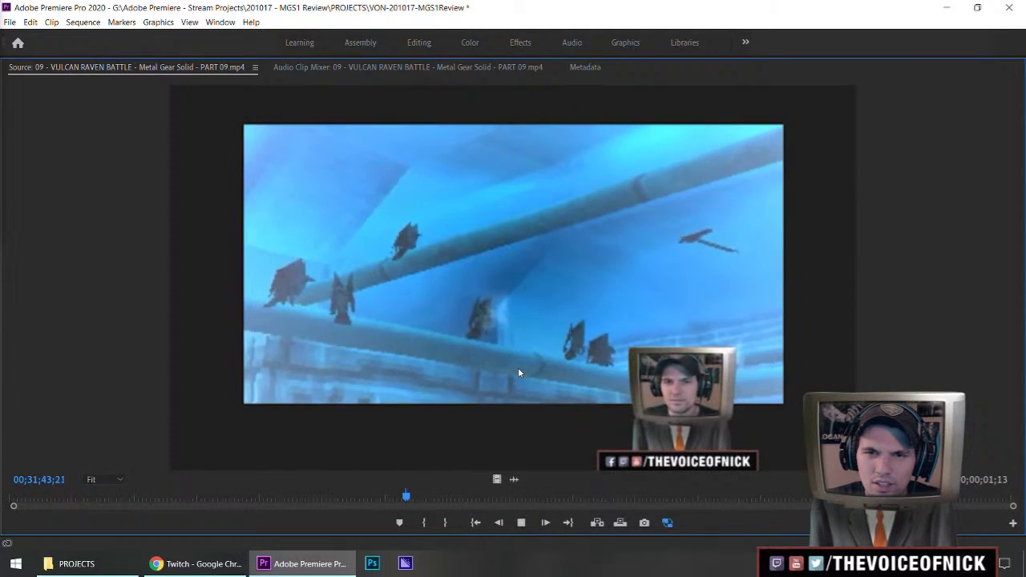
key("space")
key("grave")
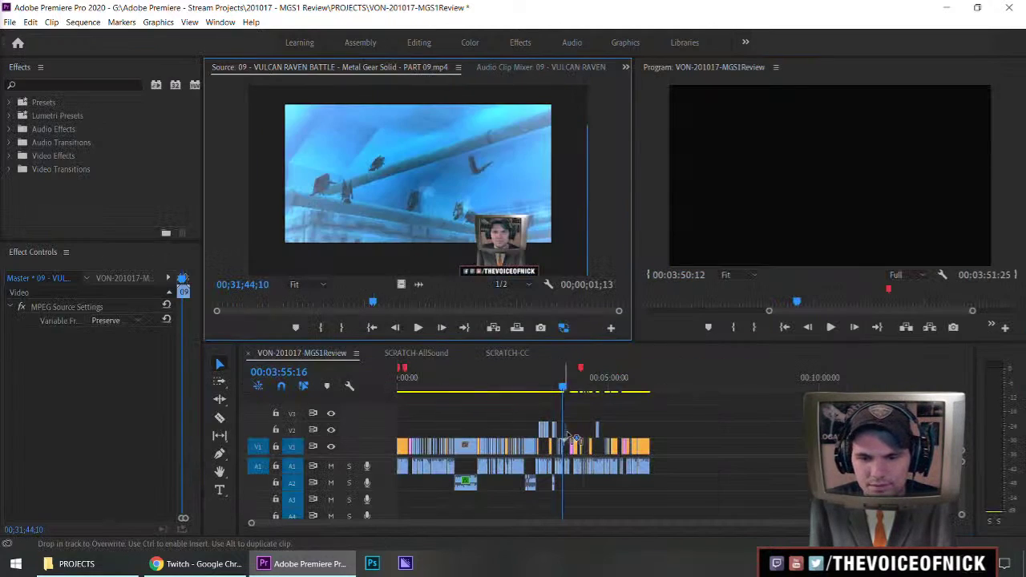
- Place the VULCAN RAVEN excerpt on V2 directly after the last SHADOW MOSES ISLAND clip and lengthen it to about 3 seconds
scroll(571, 440, "up", 4)
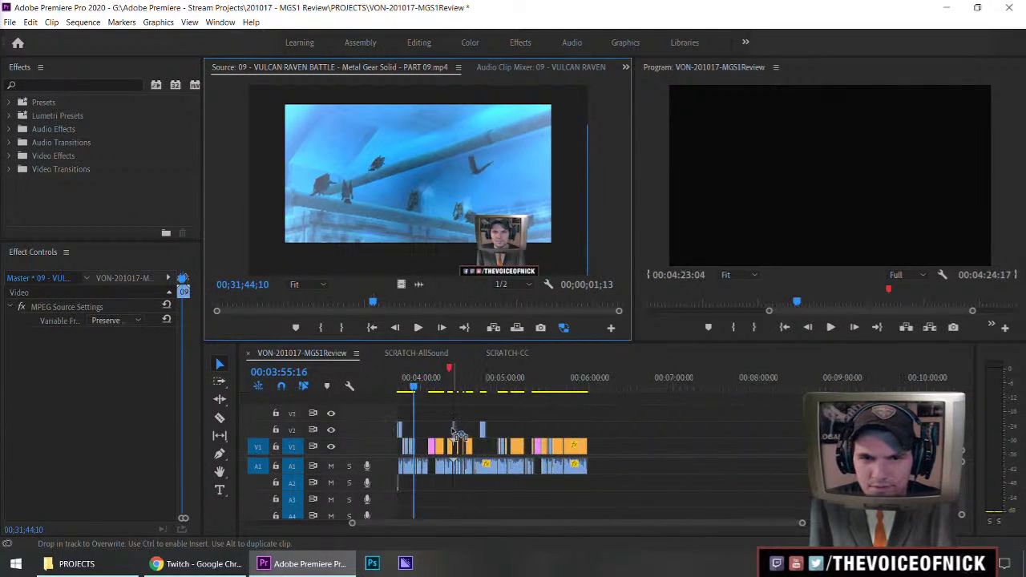
left_click(737, 413)
scroll(785, 444, "up", 10)
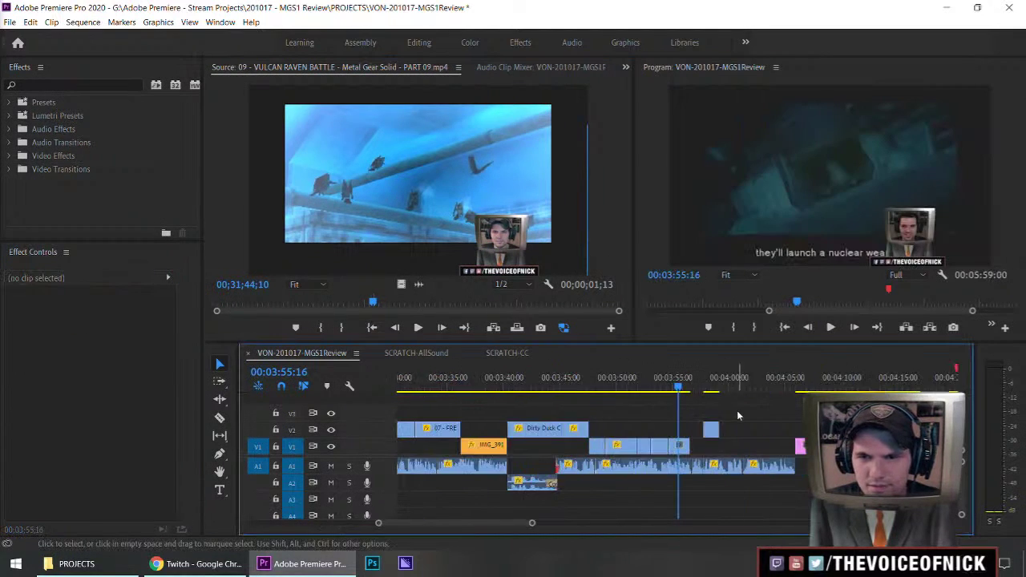
scroll(785, 444, "down", 4)
left_click_drag(729, 429, 704, 431)
- Play the sequence from 00:03:56:00 through the end of the new VULCAN RAVEN clip
left_click(690, 381)
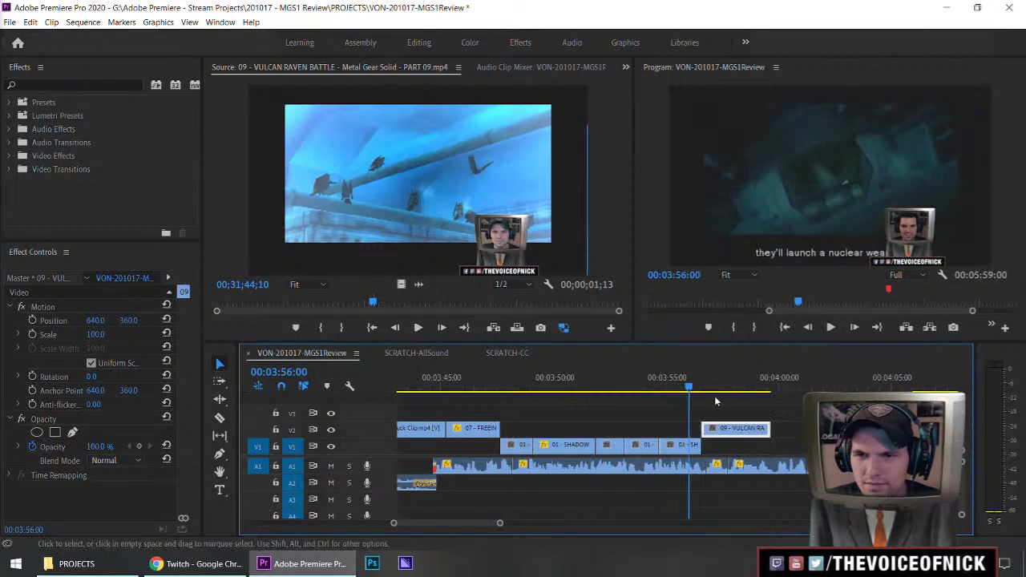
scroll(722, 409, "up", 4)
scroll(720, 409, "down", 4)
left_click(728, 409)
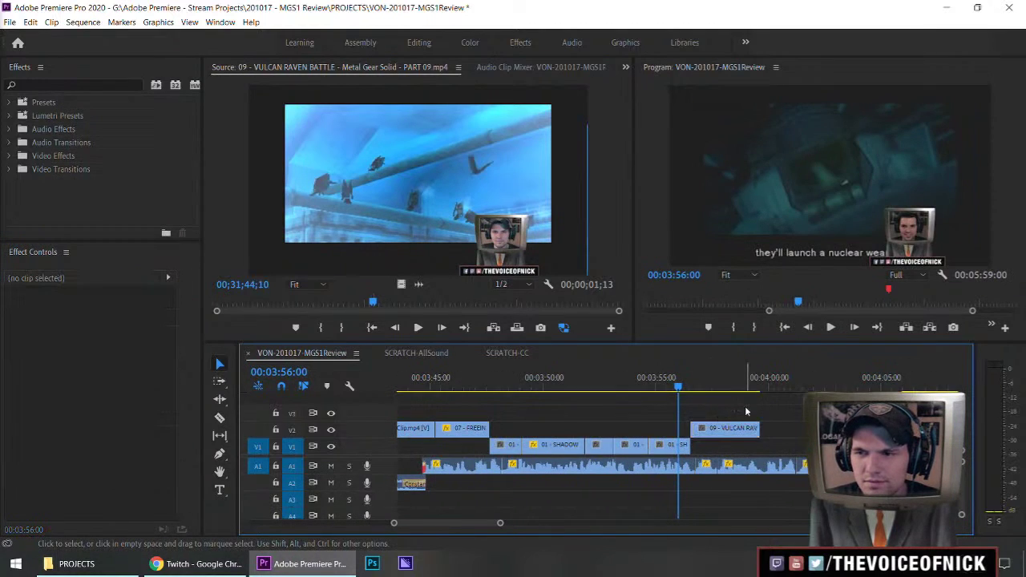
scroll(741, 406, "down", 3)
key("space")
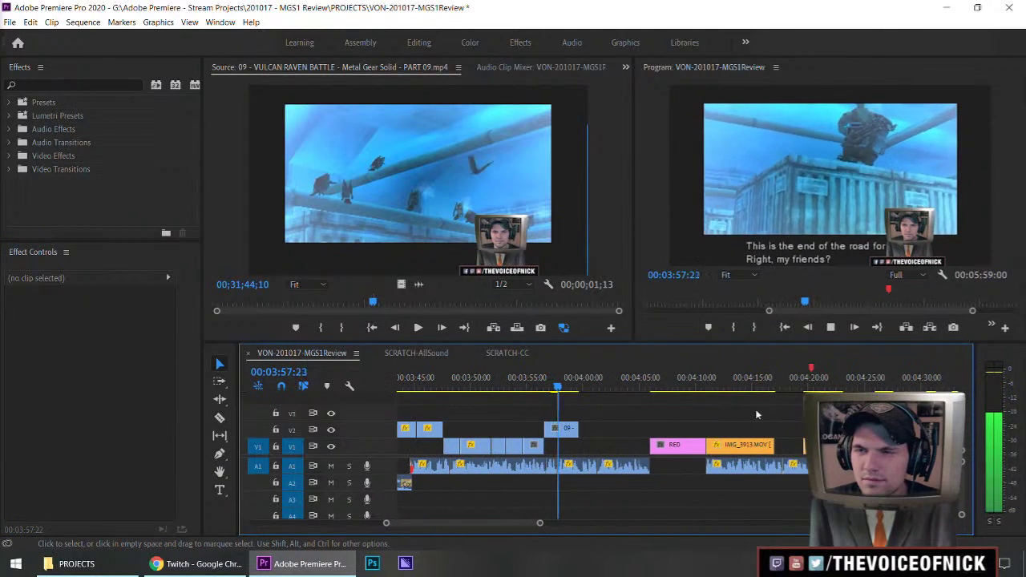
key("space")
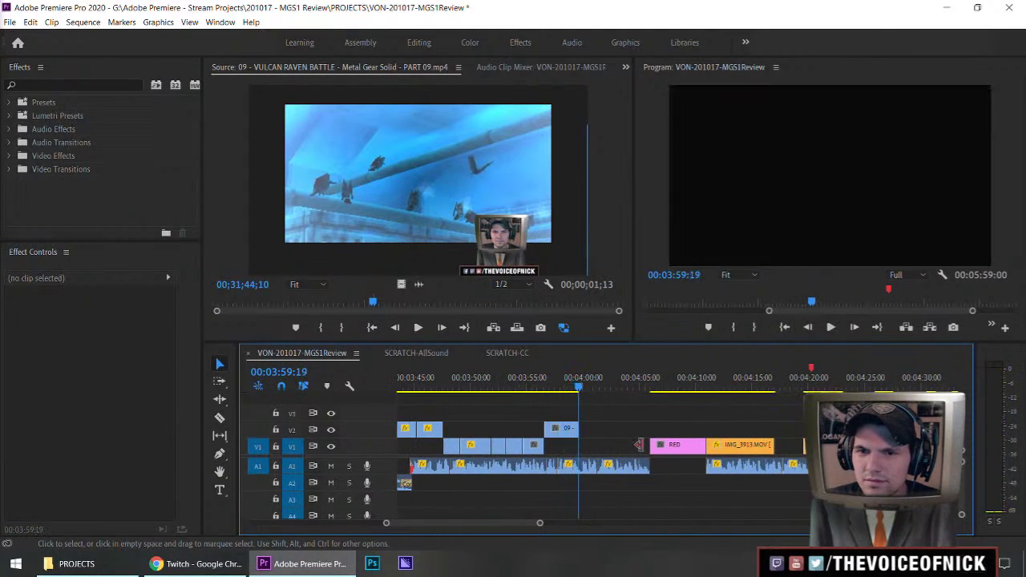
- Move the VULCAN RAVEN clip down to V1 against the last SHADOW MOSES ISLAND clip and play back the join
scroll(662, 432, "up", 3)
left_click(600, 388)
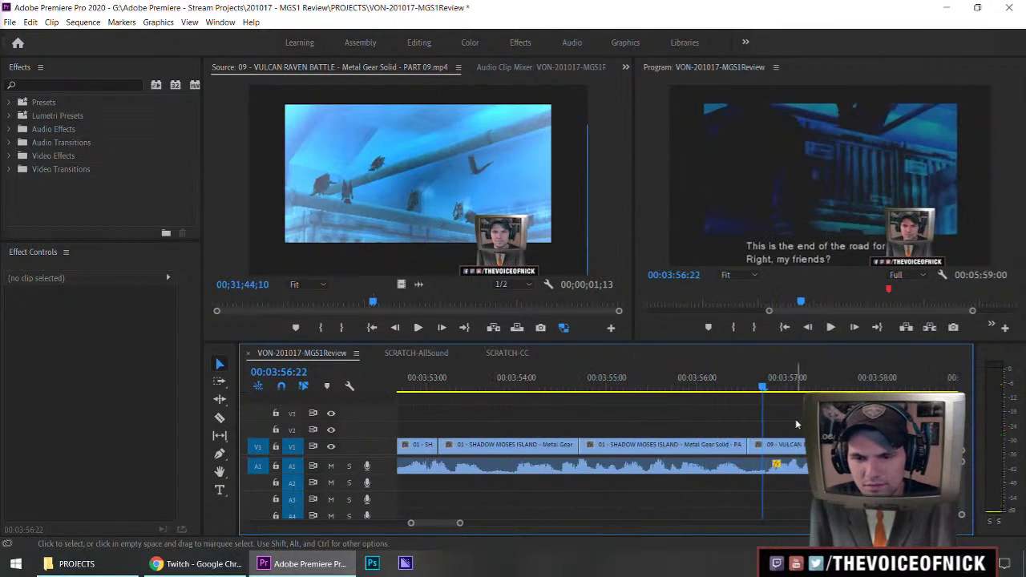
key("space")
scroll(786, 423, "up", 2)
key("minus")
key("space")
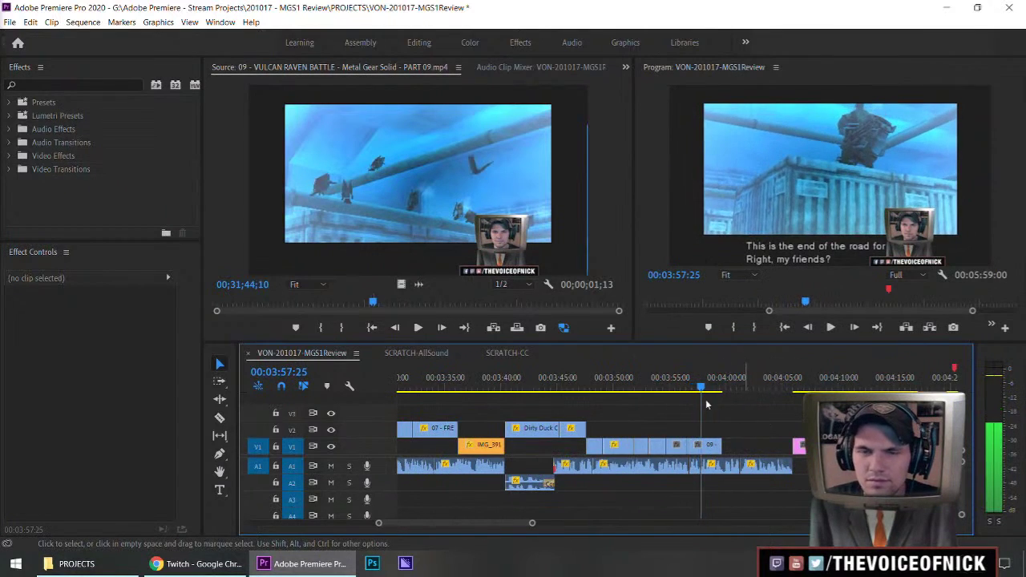
left_click(397, 285)
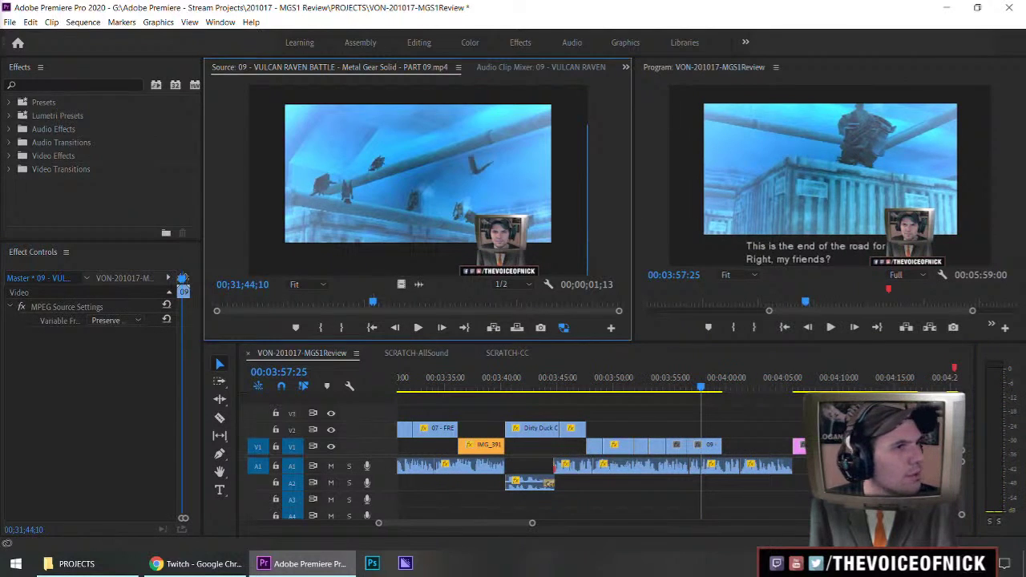
- Find the Liquid and Ocelot cutscene in the VULCAN RAVEN recording and mark a 3-second 26-frame excerpt around the nuclear test site lines
key("grave")
left_click_drag(139, 503, 861, 503)
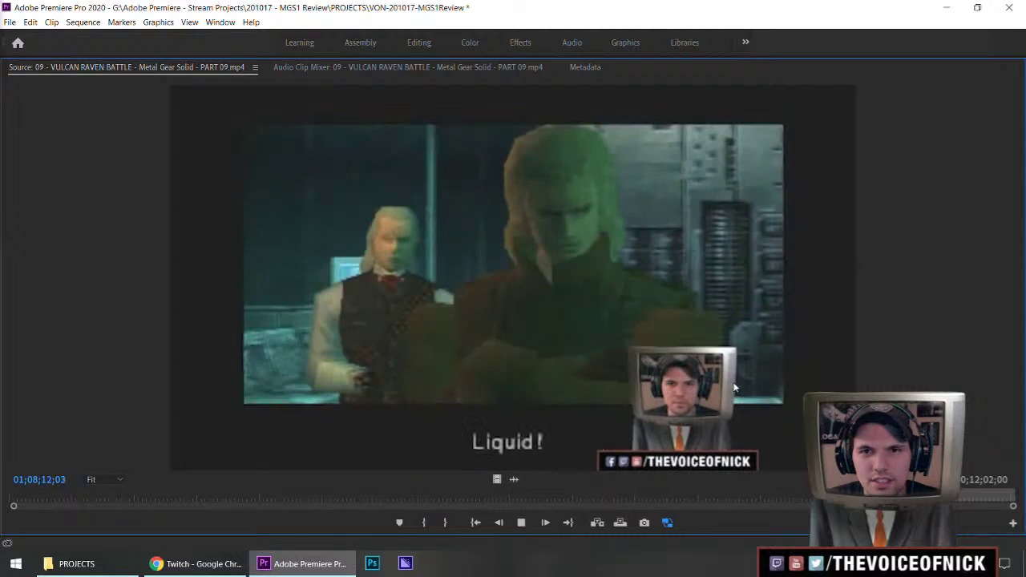
key("j")
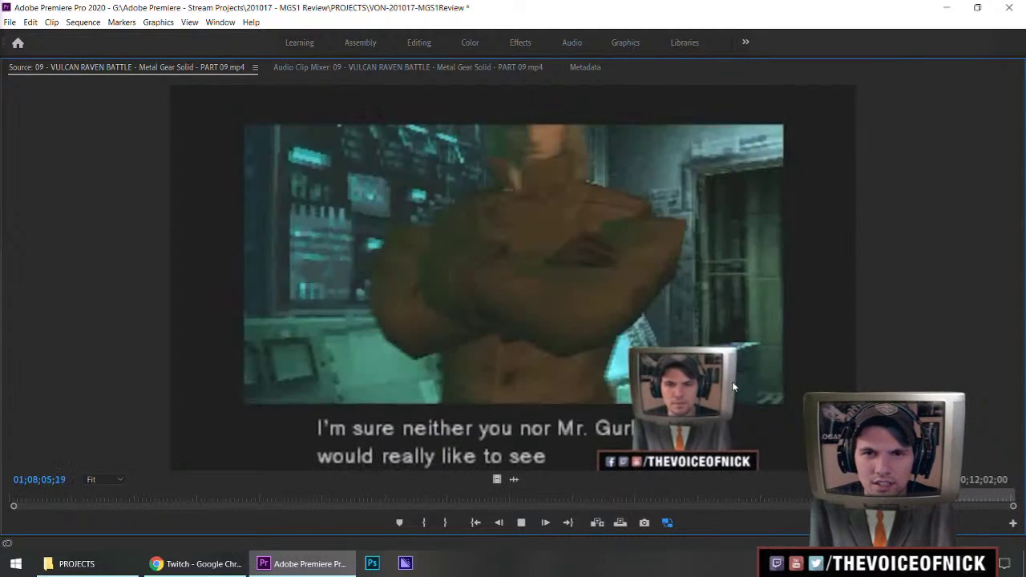
key("l")
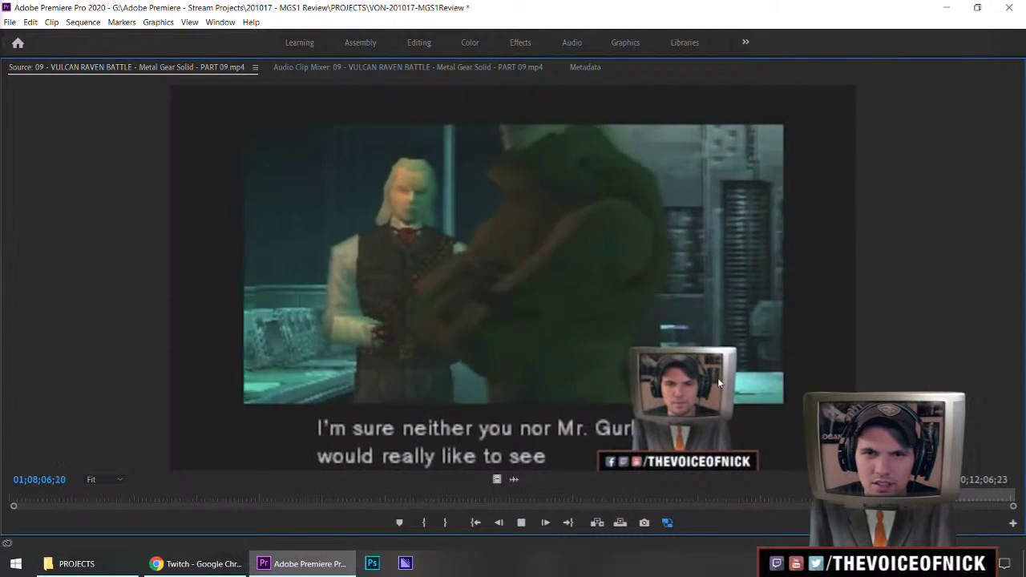
key("l")
key("l")
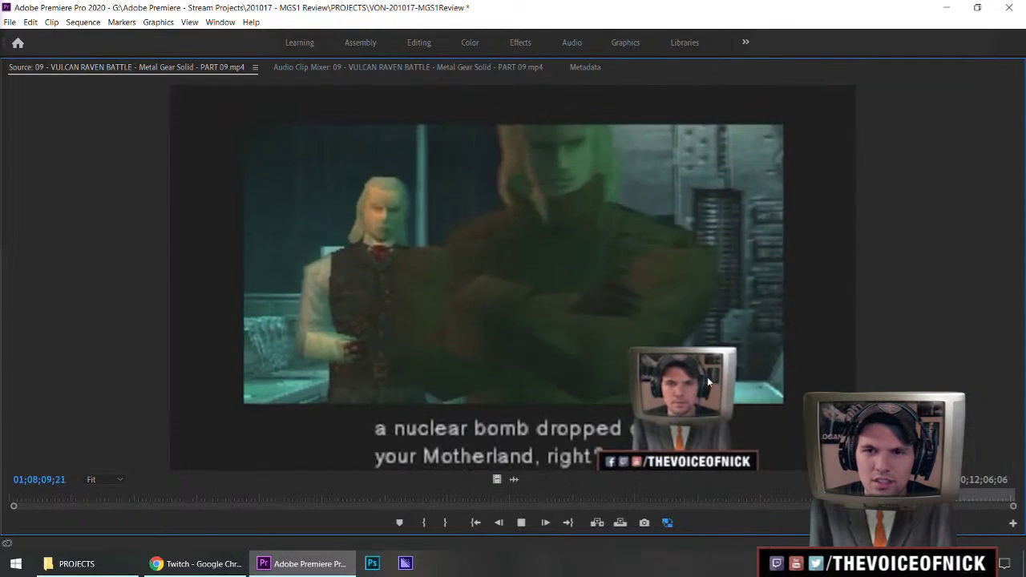
key("k")
key("l")
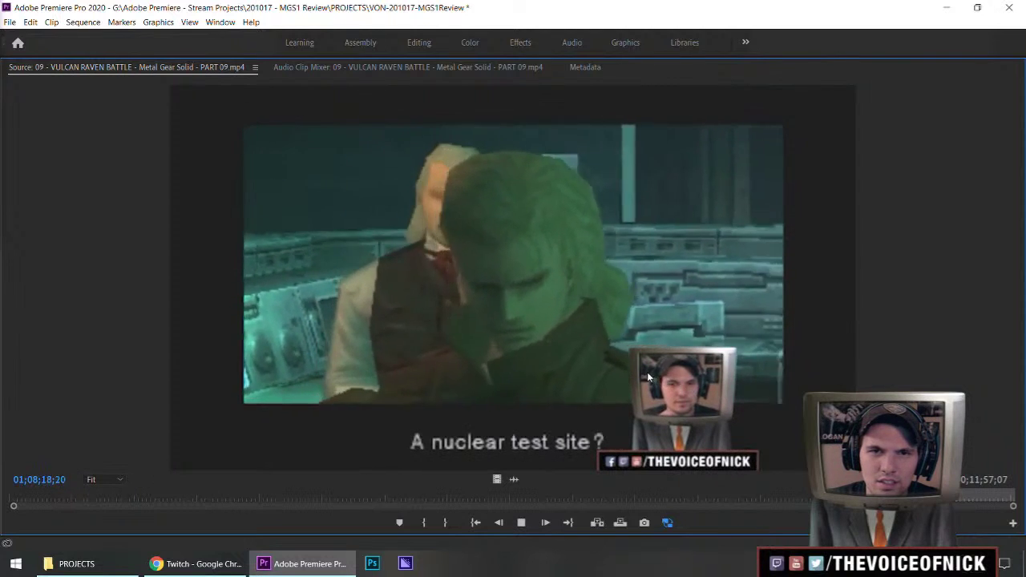
key("k")
key("grave")
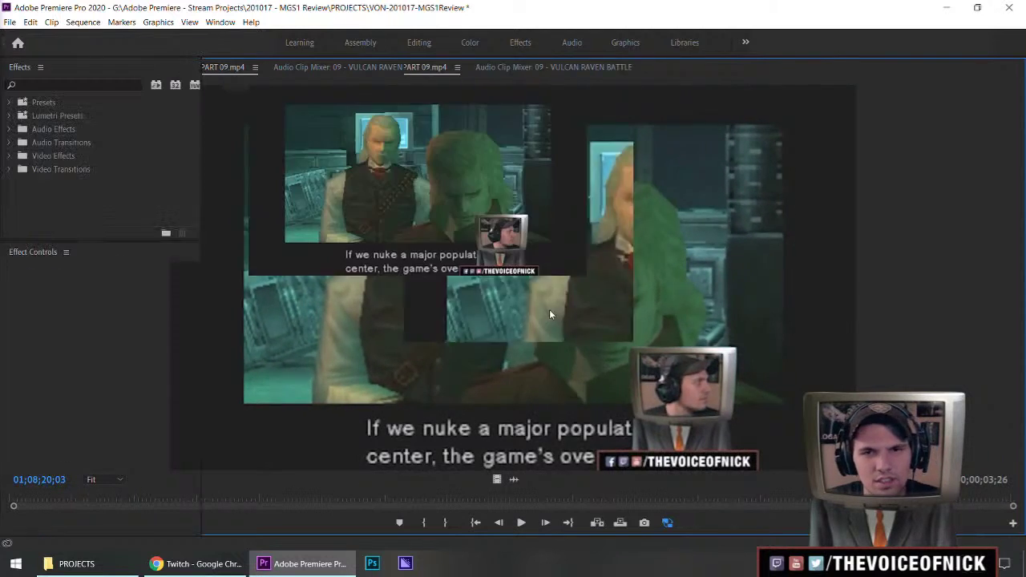
- Place the Liquid and Ocelot excerpt on V1 directly after the existing VULCAN RAVEN clip and play back the join
left_click_drag(398, 285, 727, 447)
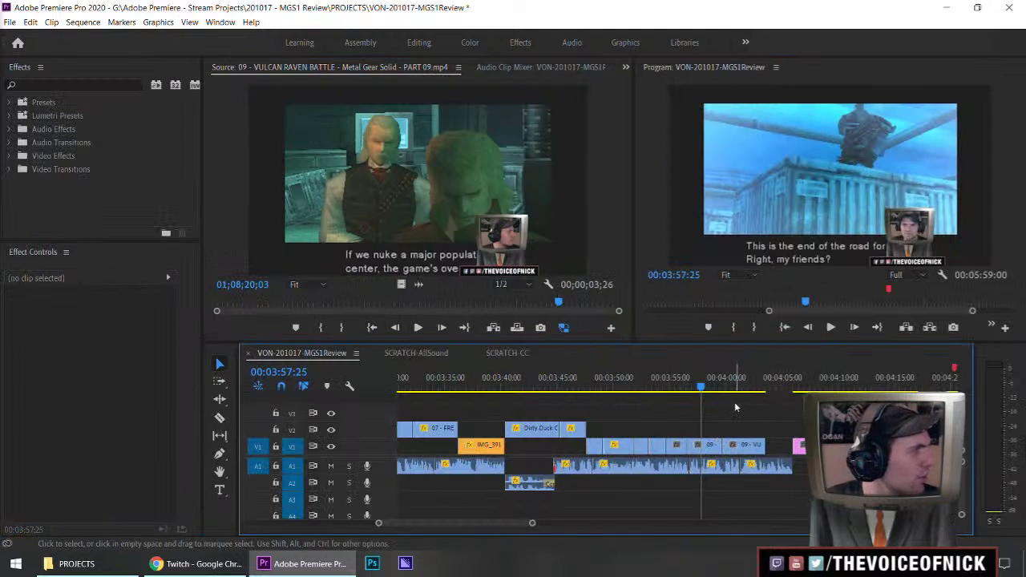
scroll(723, 392, "up", 2)
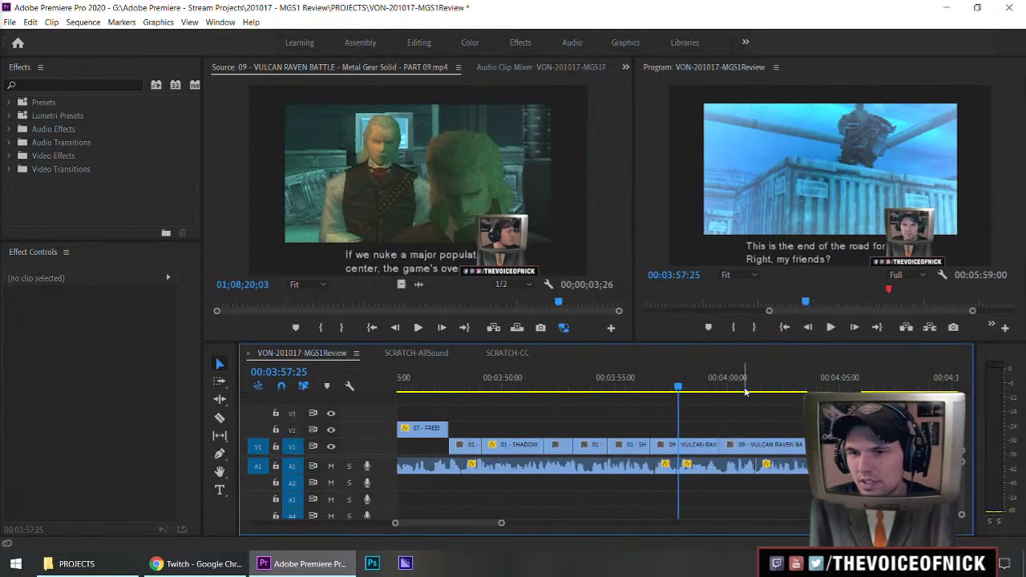
key("space")
scroll(793, 409, "up", 2)
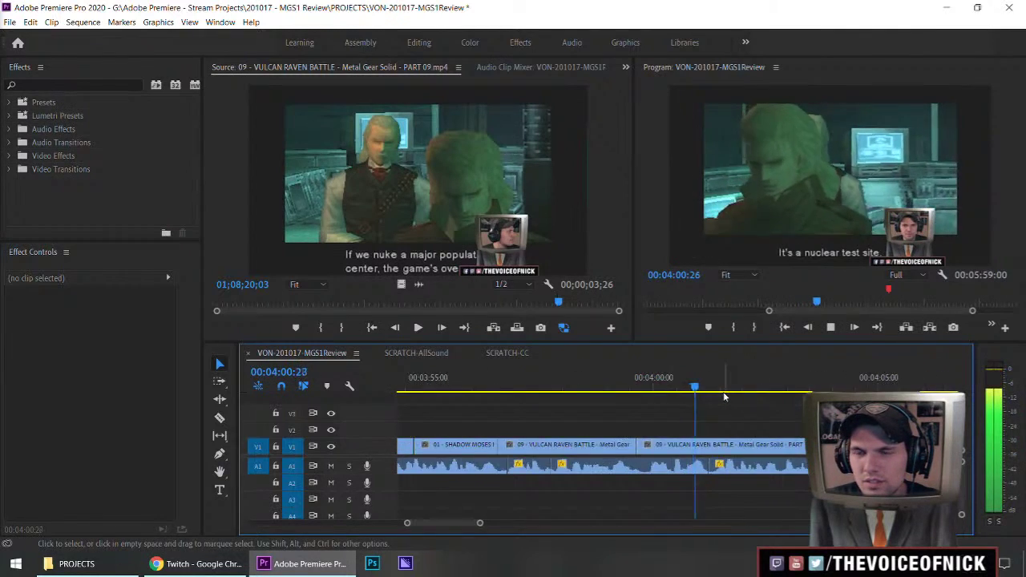
- Park the playhead at the end of the new VULCAN RAVEN clip, 00:04:03:12, and save the project
scroll(724, 396, "down", 1)
scroll(695, 393, "down", 2)
scroll(694, 393, "up", 2)
left_click_drag(702, 440, 690, 442)
scroll(724, 422, "down", 2)
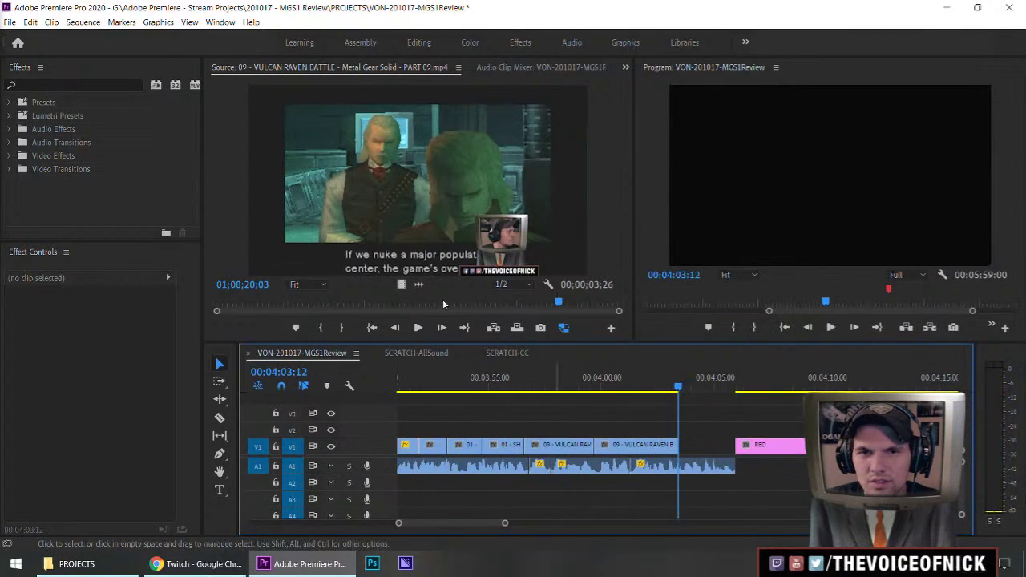
key("ctrl+s")
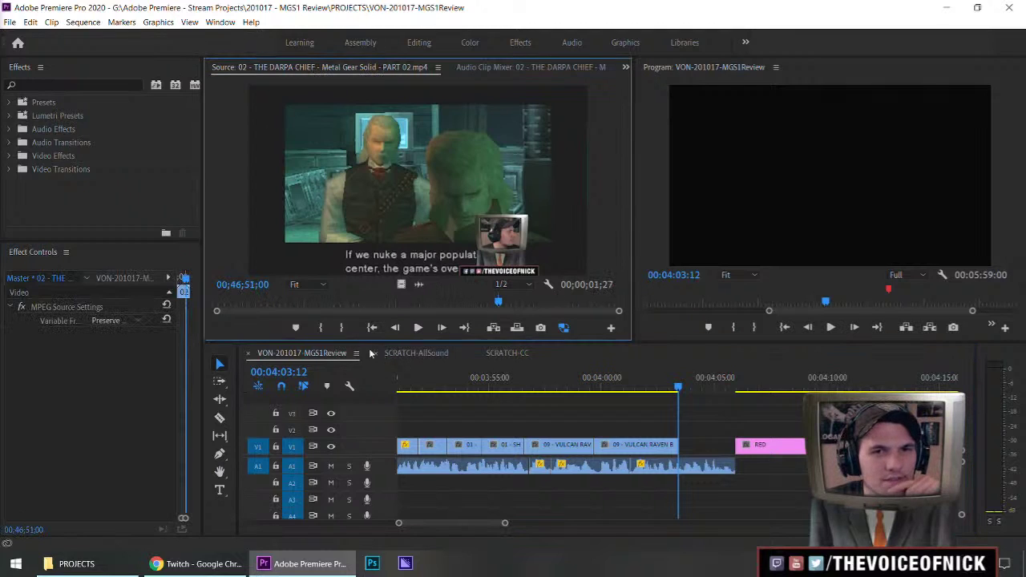
- Scan the DARPA CHIEF, PSYCHO MANTIS and SNIPER WOLF BATTLE recordings for footage to fill the remaining gap before the RED clip
left_click_drag(284, 303, 591, 335)
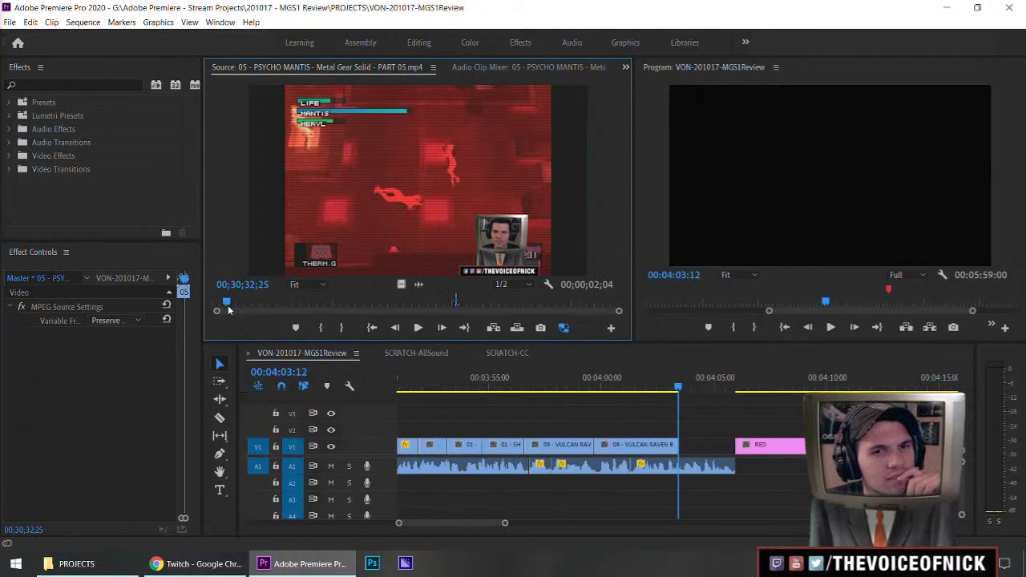
left_click_drag(307, 304, 183, 278)
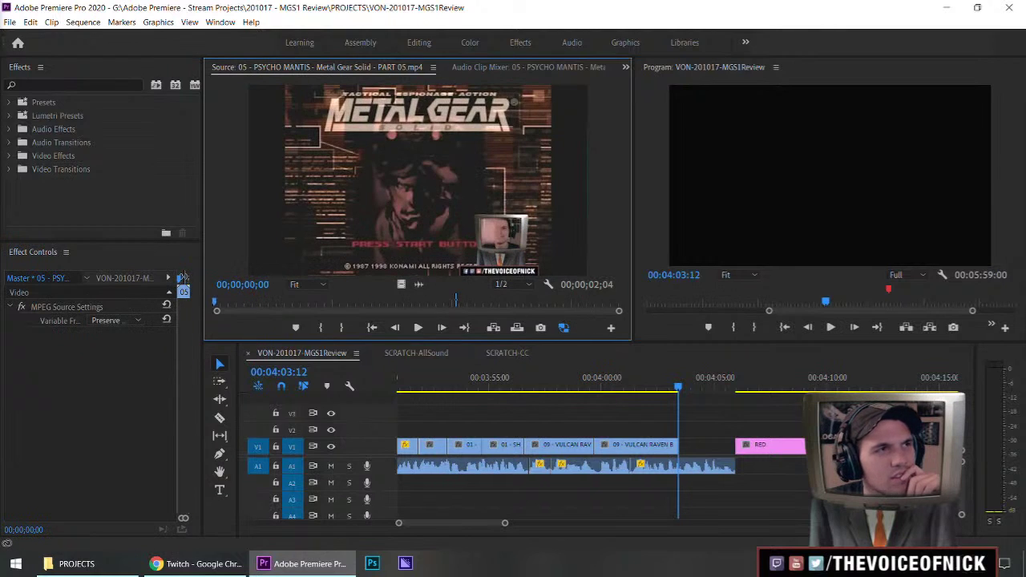
left_click(234, 305)
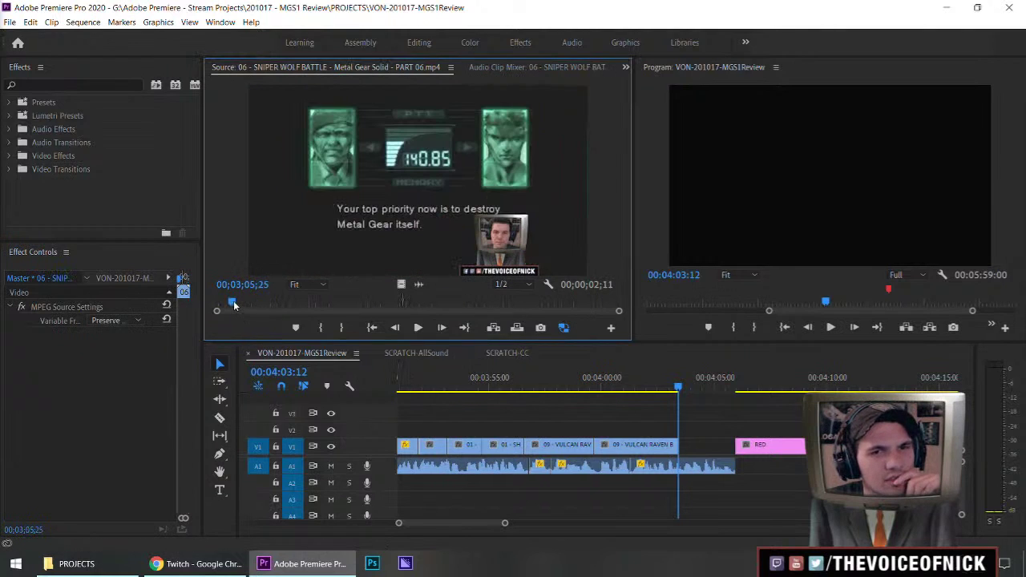
left_click_drag(283, 318, 504, 330)
- Play the Sniper Wolf capture cutscene from about 00;45;15;00 and mark a trial in point after the "You're my..." line
key("grave")
key("space")
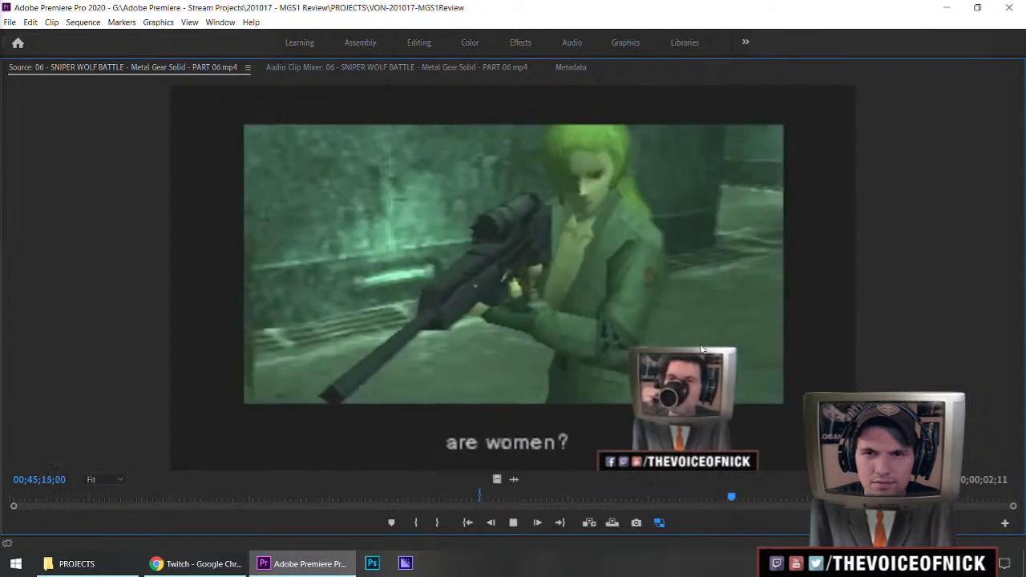
key("space")
key("space")
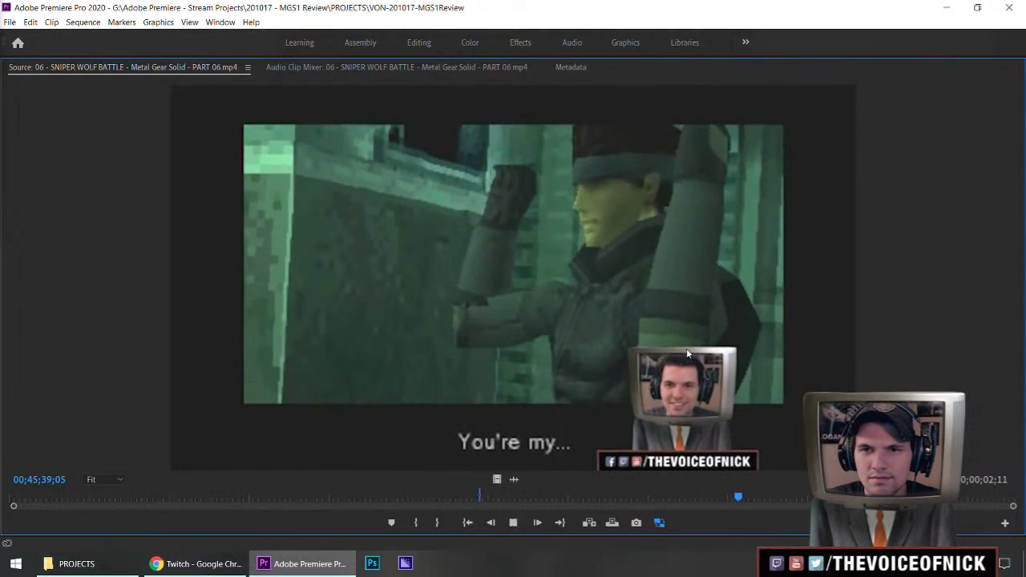
key("i")
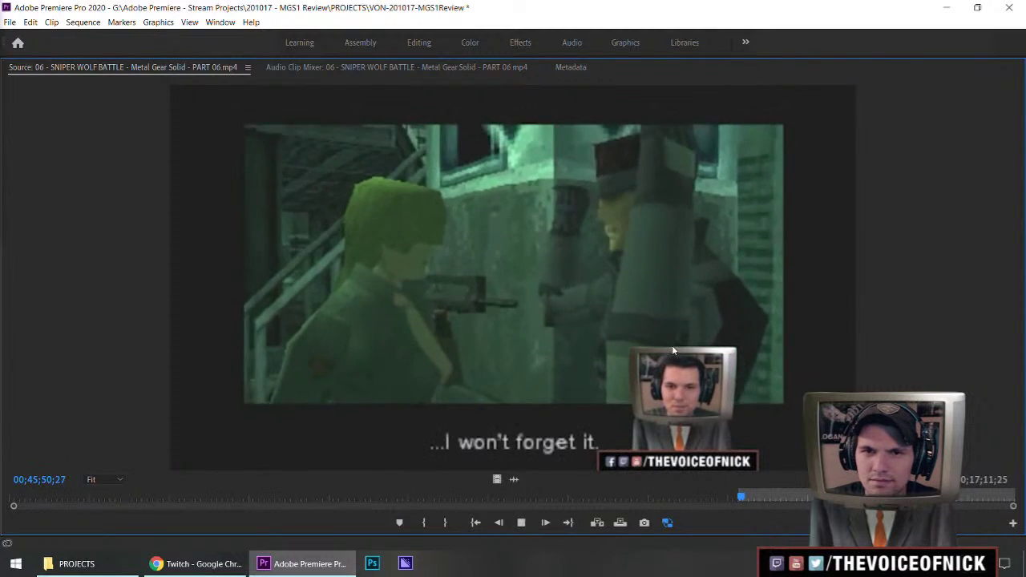
key("space")
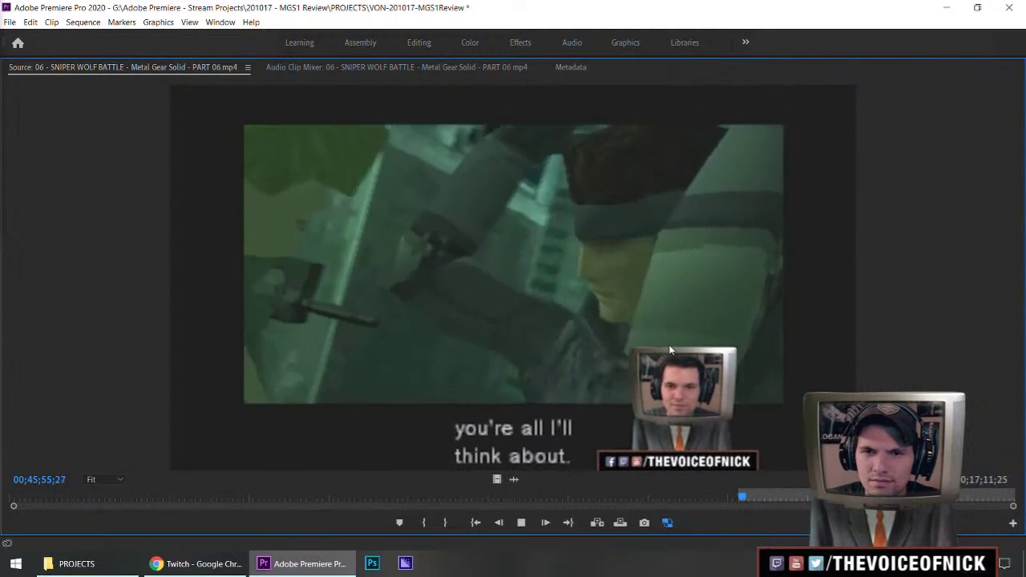
- Shuttle back and forth through the Sniper Wolf capture cutscene to look for a better starting point
key("j")
key("j")
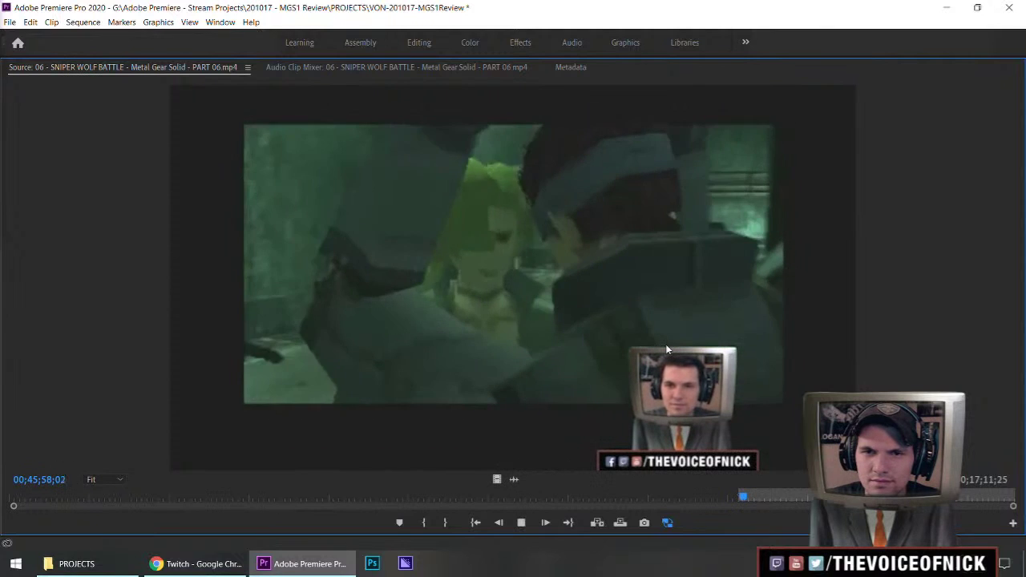
key("l")
key("l")
key("l")
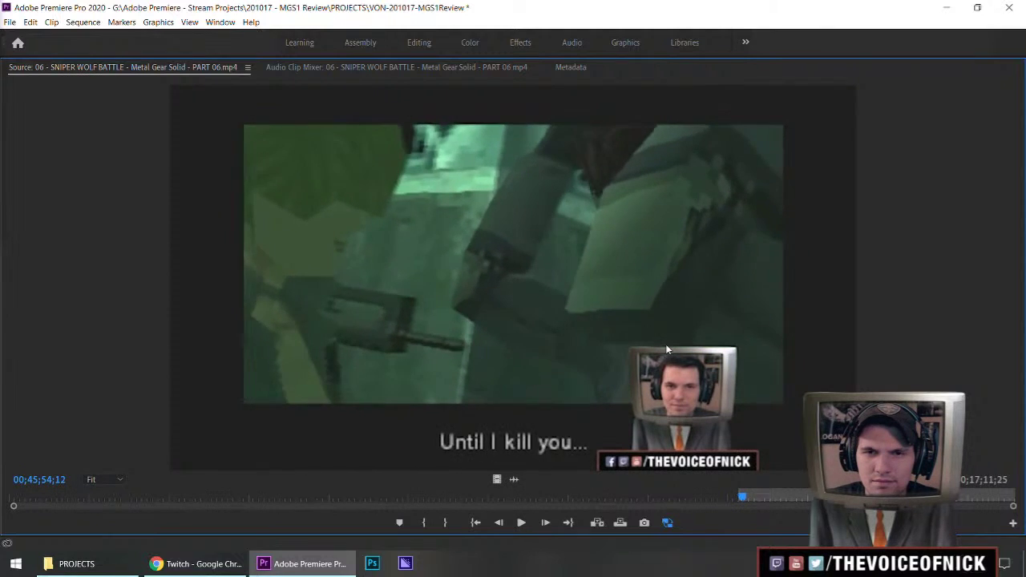
key("space")
key("j")
key("j")
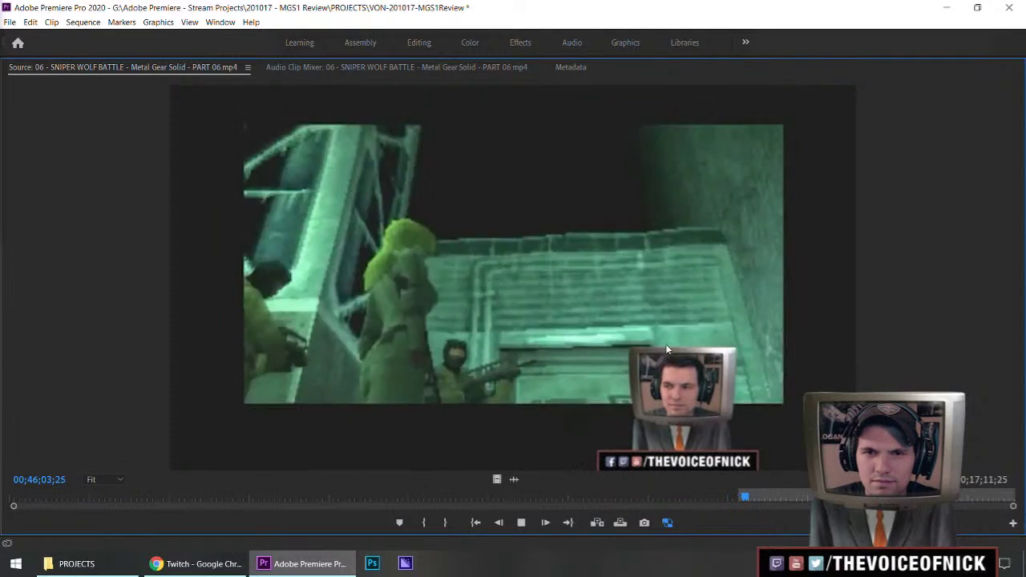
key("j")
key("j")
key("j")
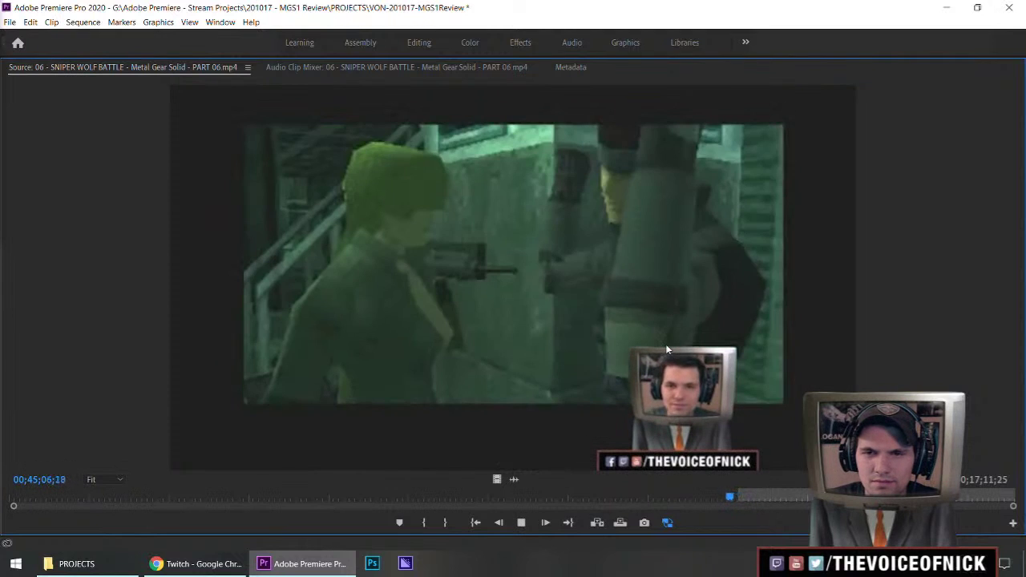
- Replay the Sniper Wolf cutscene from about 00;45;06;18 and mark a 5-second 5-frame excerpt ending at 00;45;42;13
key("l")
key("l")
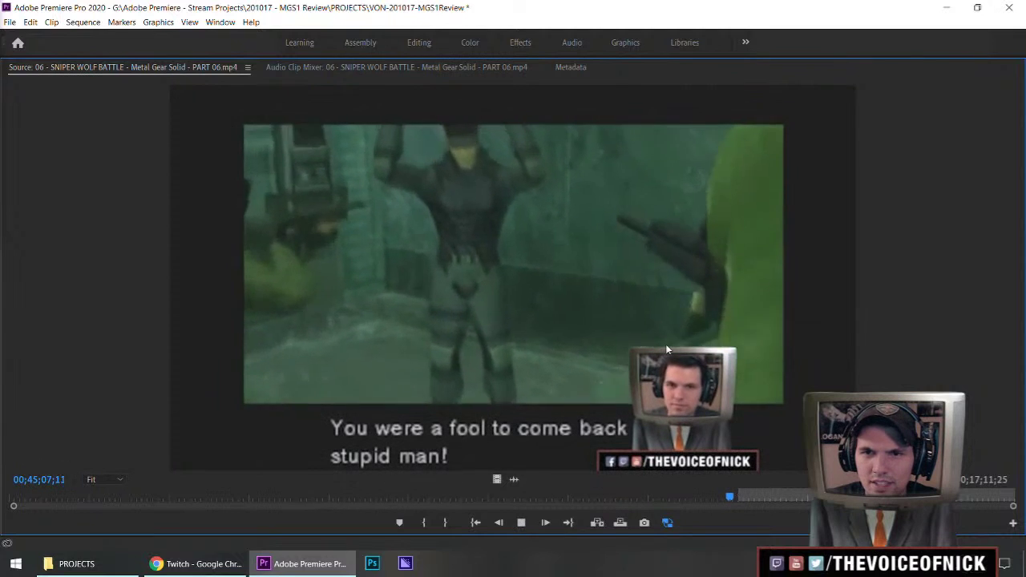
key("l")
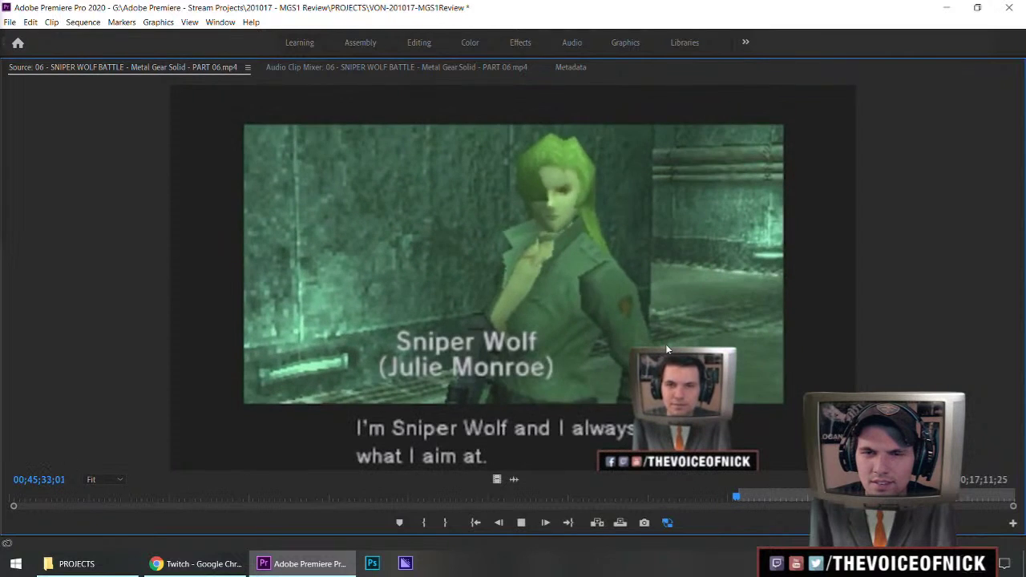
key("i")
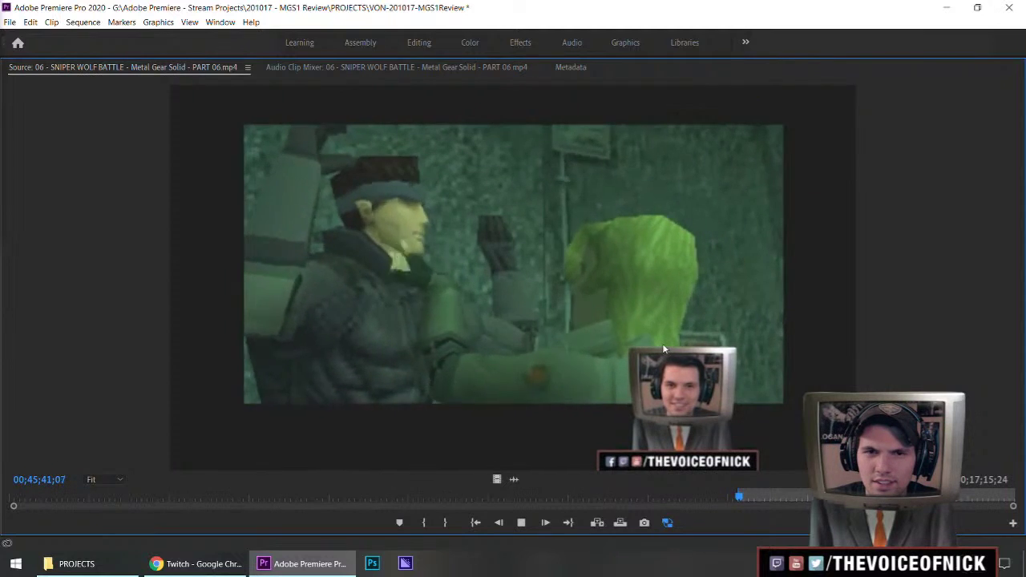
key("space")
key("o")
key("grave")
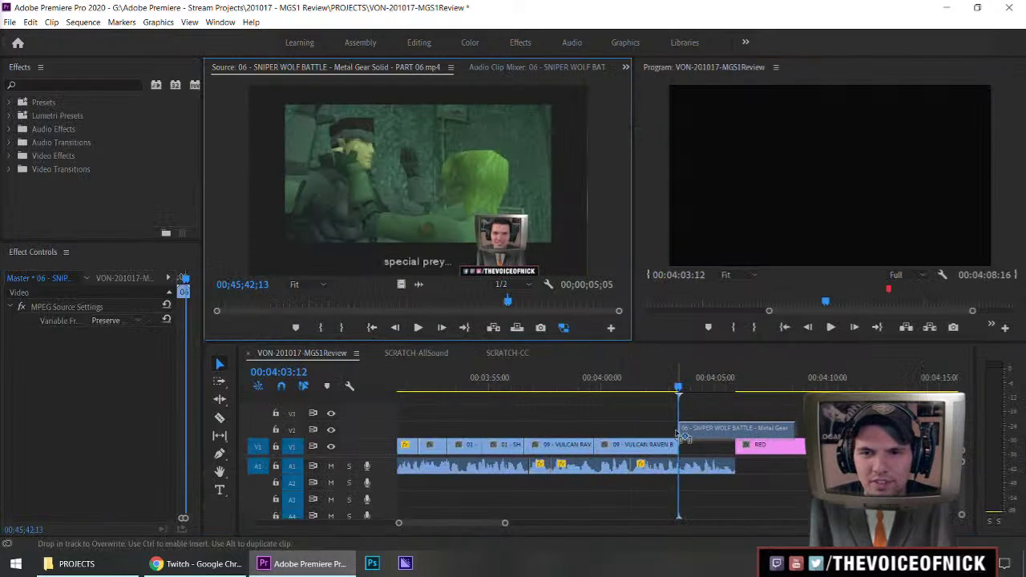
- Place the SNIPER WOLF BATTLE excerpt on V2 starting at 00:04:03:12, directly after the last VULCAN RAVEN clip
left_click_drag(677, 433, 678, 432)
key("space")
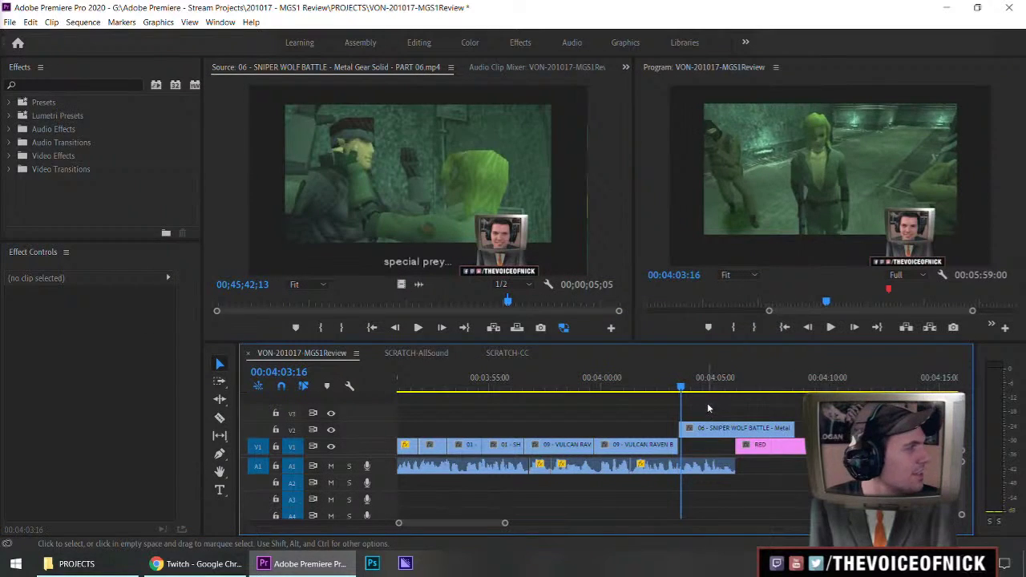
key("minus")
key("equal")
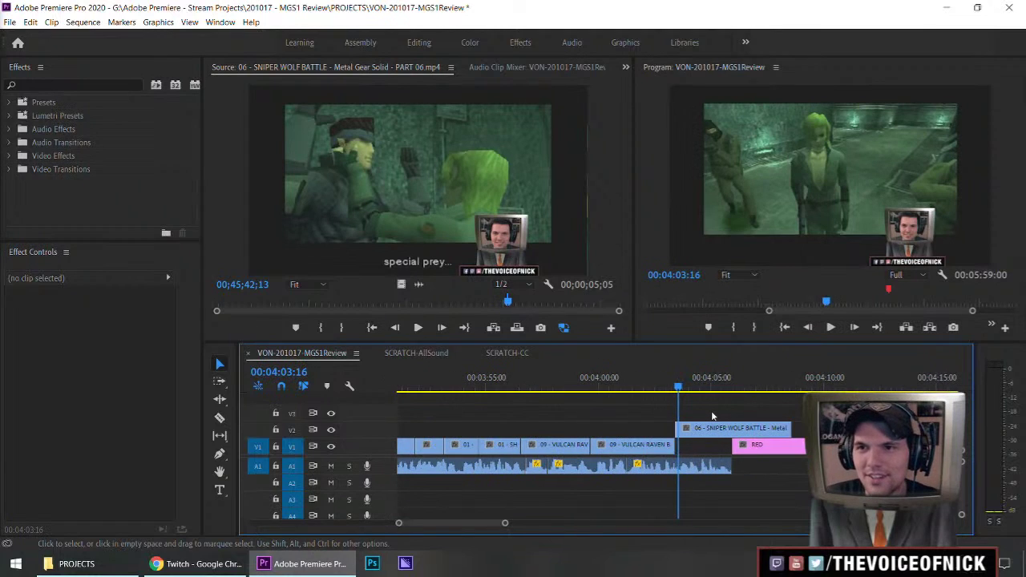
key("equal")
key("equal")
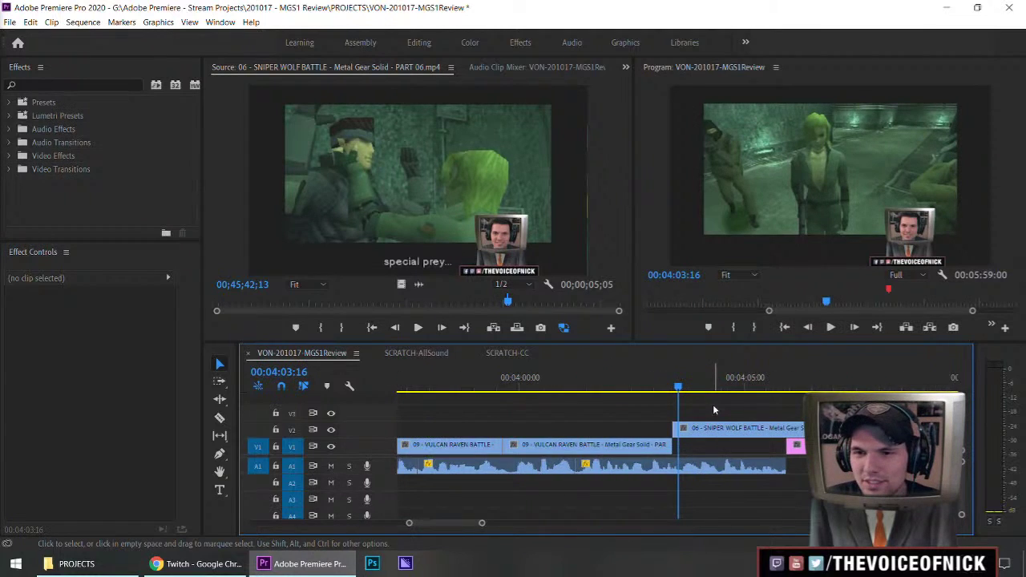
- Play the sequence from 00:04:02:27 across the join into the SNIPER WOLF BATTLE clip
left_click(571, 389)
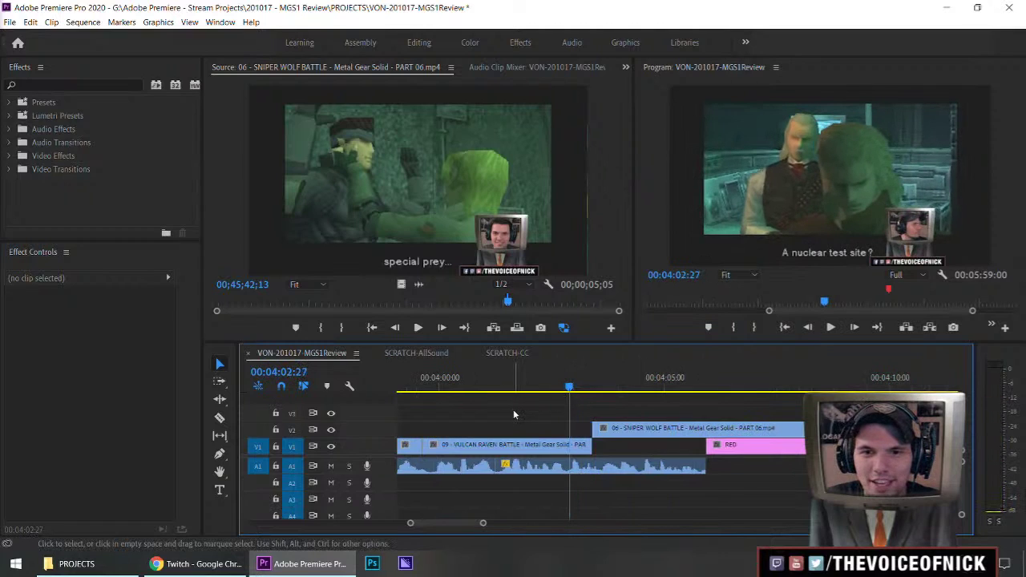
key("space")
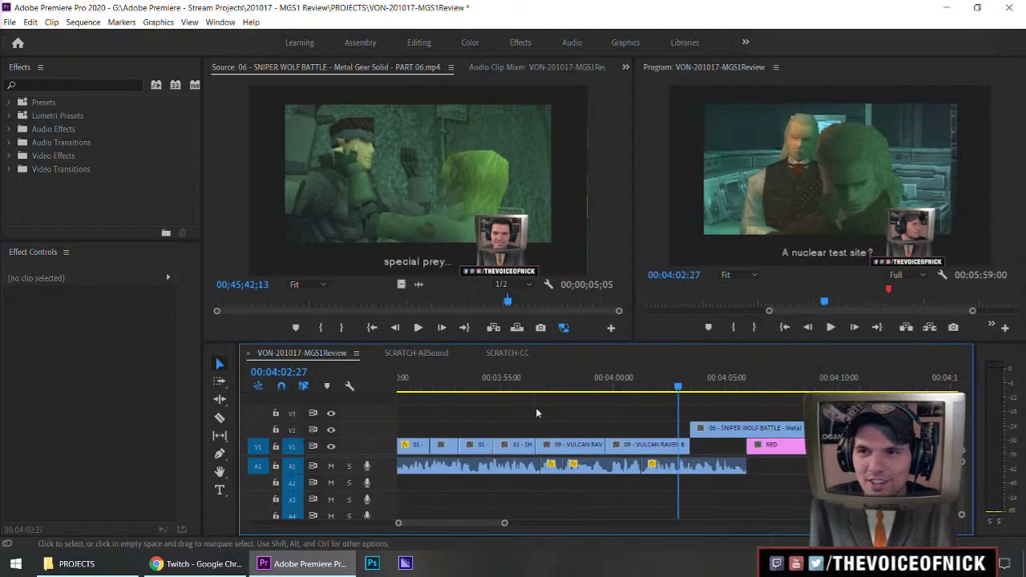
key("space")
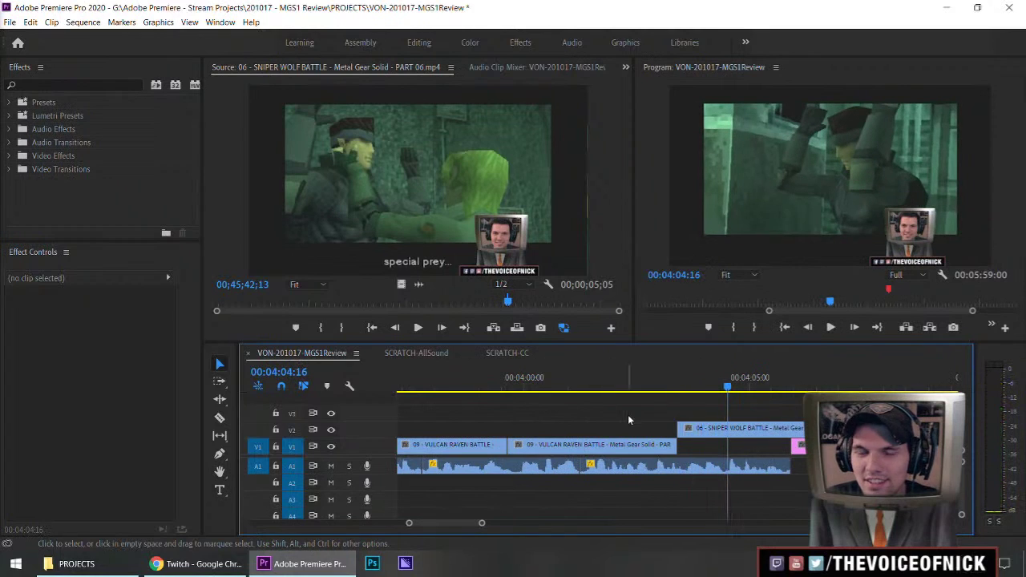
- Split the SNIPER WOLF BATTLE clip on V2 at 00:04:04:06 and play the part after the cut
mouse_move(722, 396)
left_mouse_down()
mouse_move(703, 391)
mouse_move(716, 393)
left_mouse_up()
key("Left")
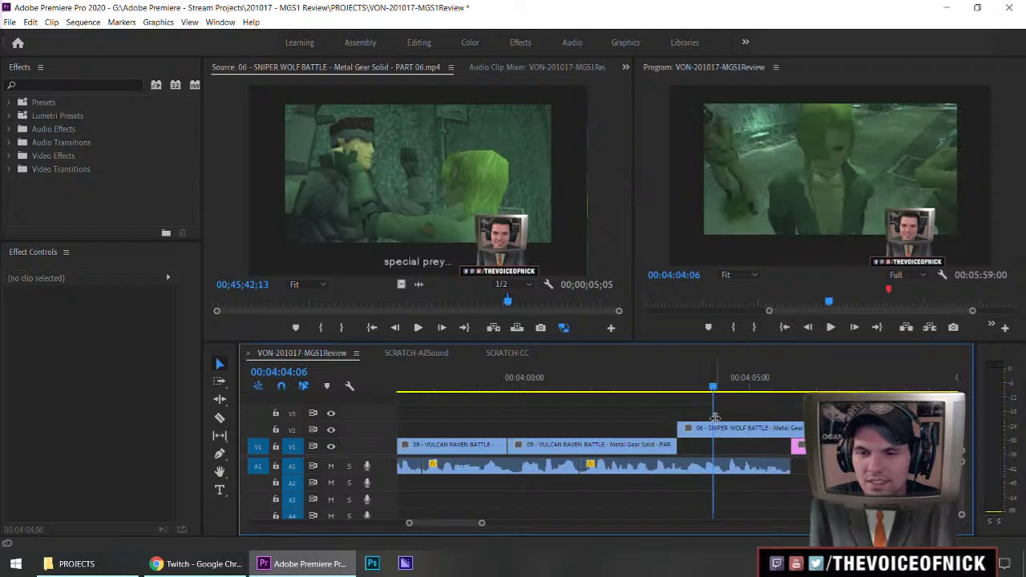
key("space")
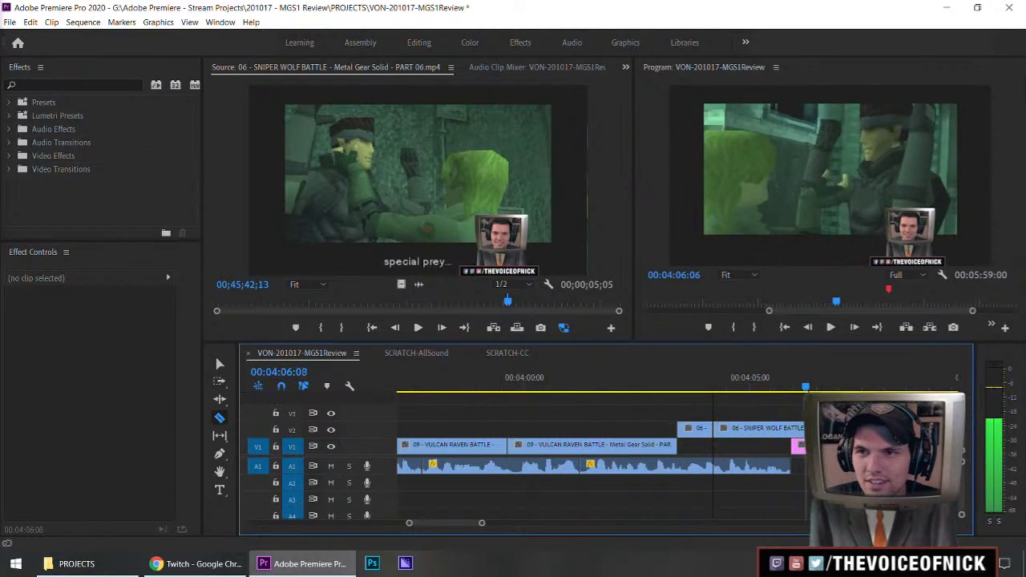
left_click(783, 396)
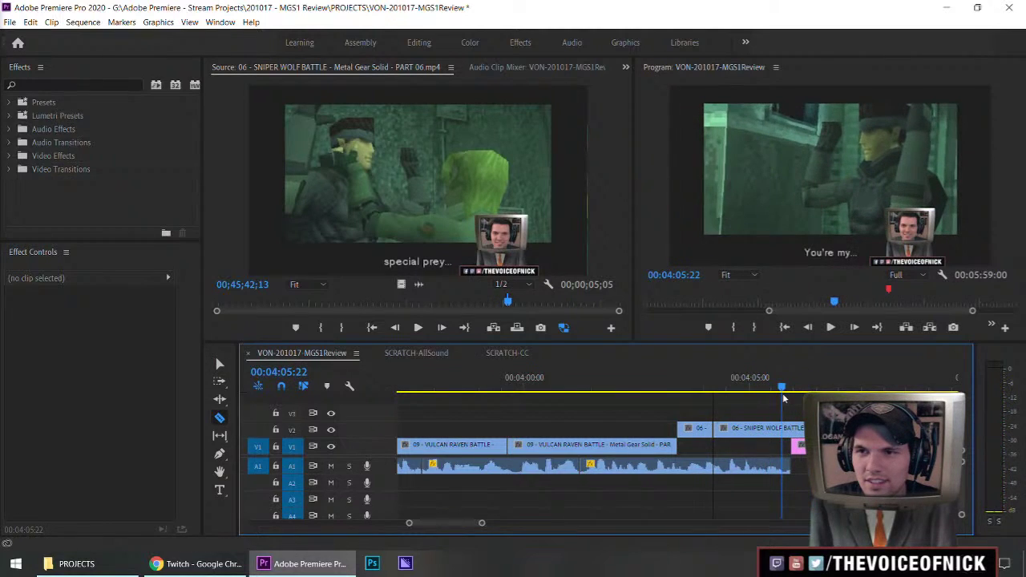
- Replay the sequence from about 00:04:03:22 across the split in the SNIPER WOLF BATTLE clip to the end of the narration
left_click(753, 428)
key("space")
left_click(691, 383)
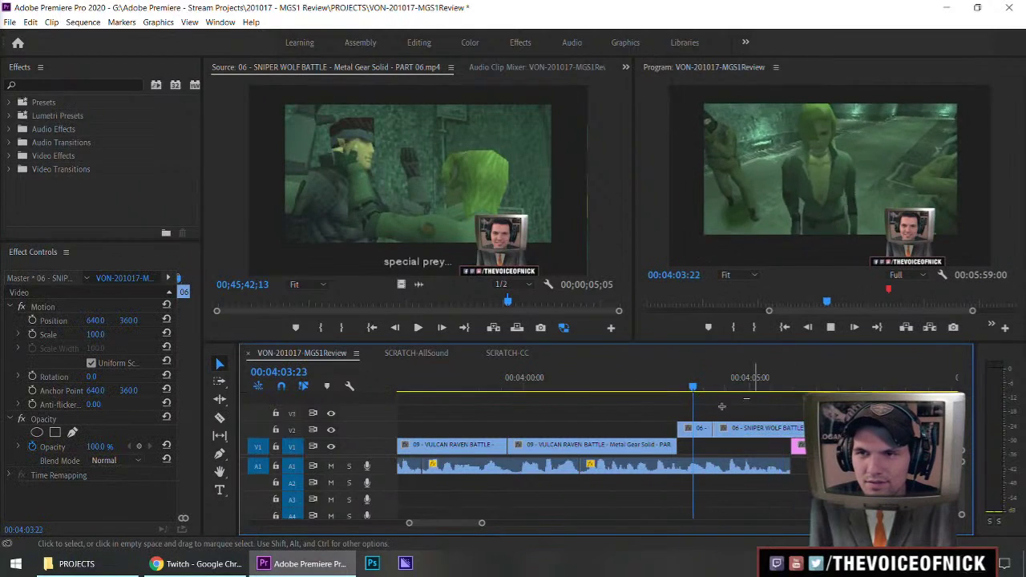
left_click(722, 404)
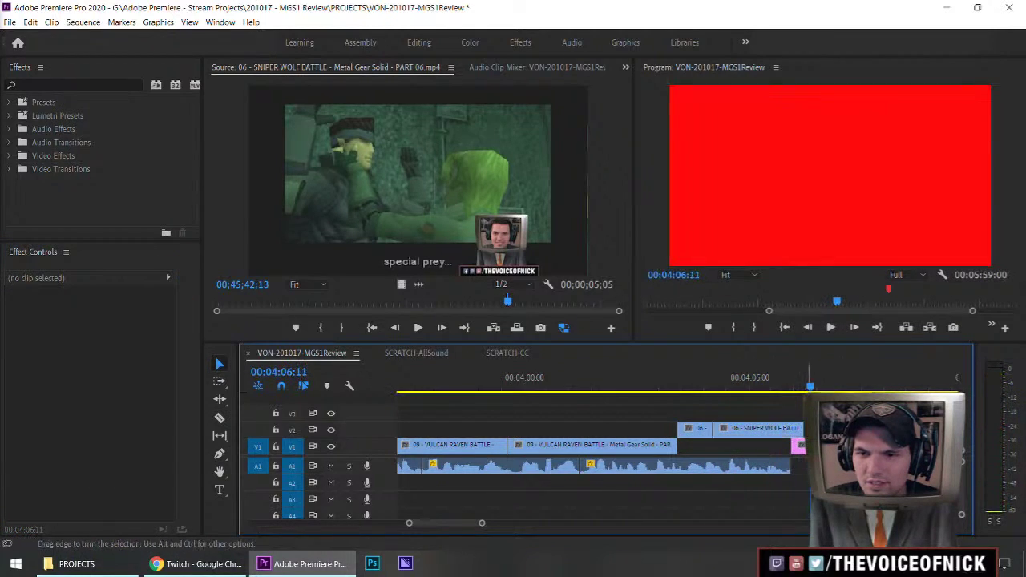
- Continue playing the Sniper Wolf cutscene in the source footage up to 00;45;58;00
key("minus")
key("minus")
key("minus")
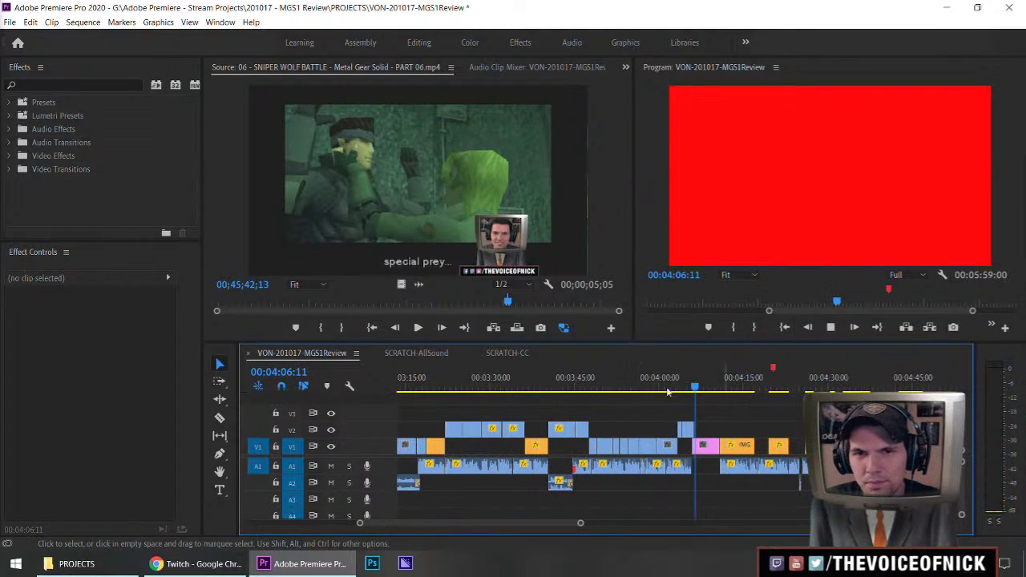
left_click(457, 238)
key("space")
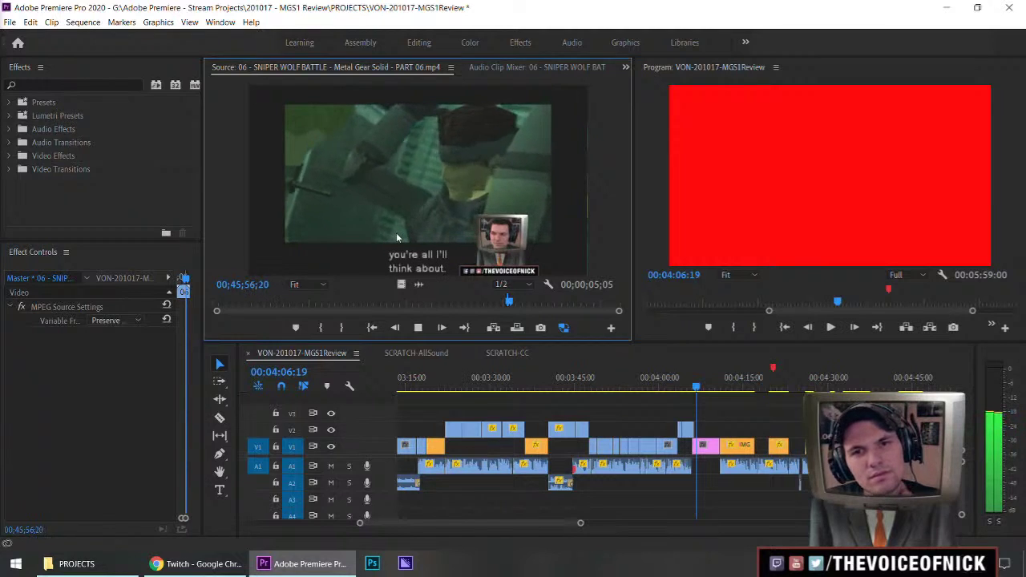
key("space")
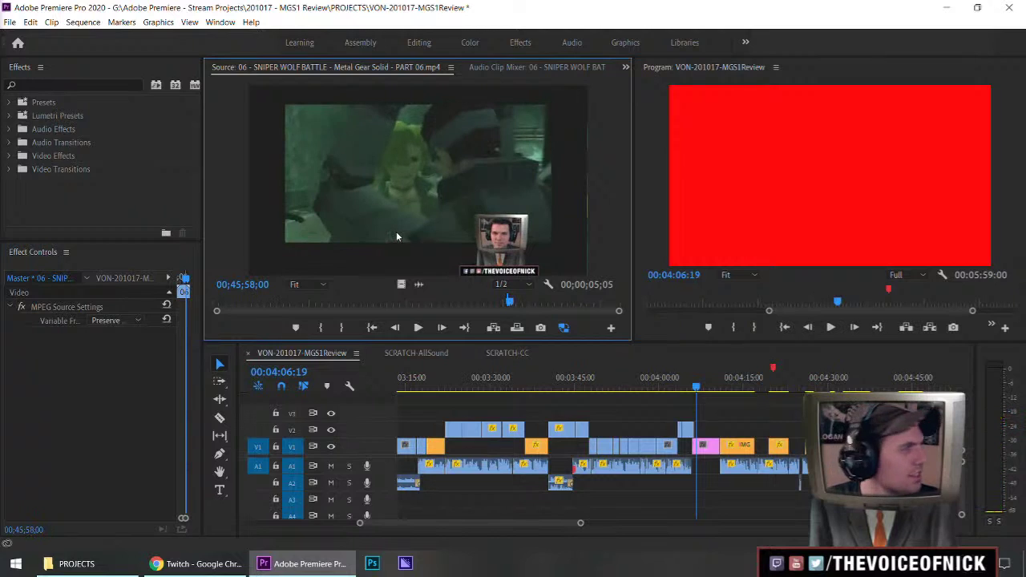
- Shift all sequence clips after 00:04:06:19 about 25 seconds later to make room for the Sniper Wolf cutscene
left_click(713, 423)
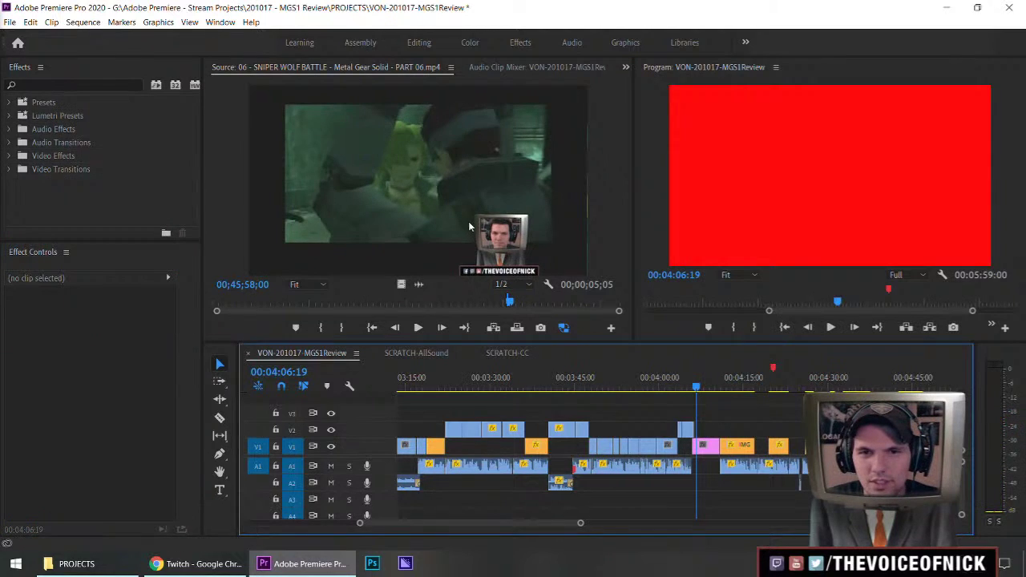
key("minus")
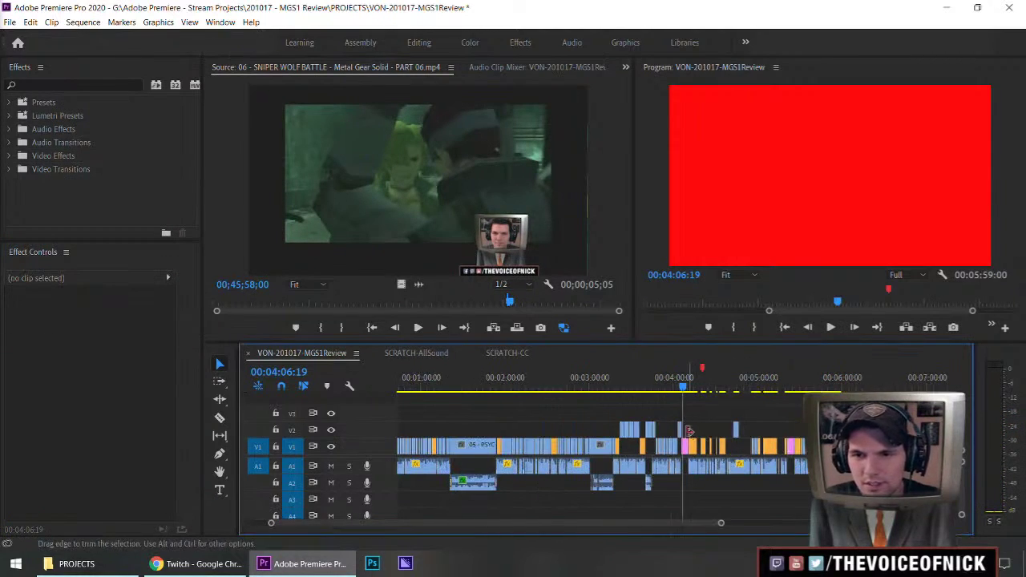
key("a")
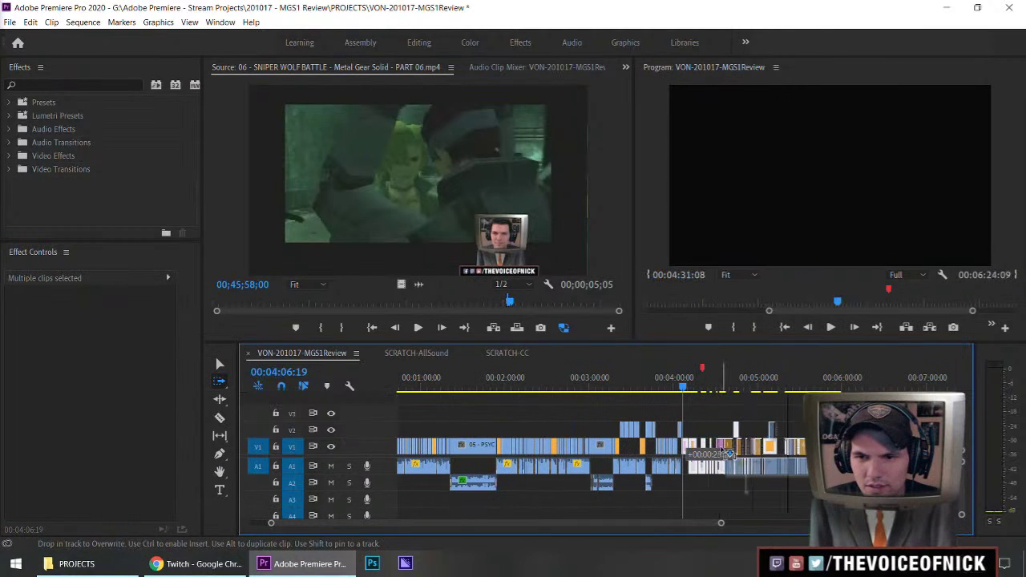
key("v")
- Extend the end of the second SNIPER WOLF BATTLE clip on V2 to about 00:04:26 and play the added part
key("equal")
key("equal")
key("equal")
left_click_drag(678, 429, 803, 428)
key("l")
key("l")
key("l")
key("space")
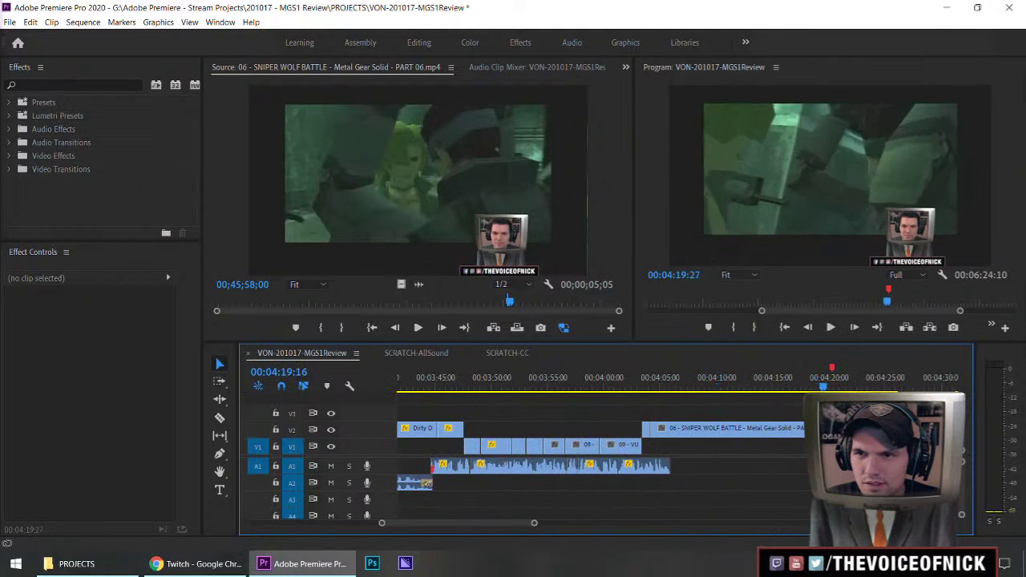
- Load the frame-matched SNIPER WOLF BATTLE source and place its audio on A3, aligned under the second V2 clip
double_click(717, 431)
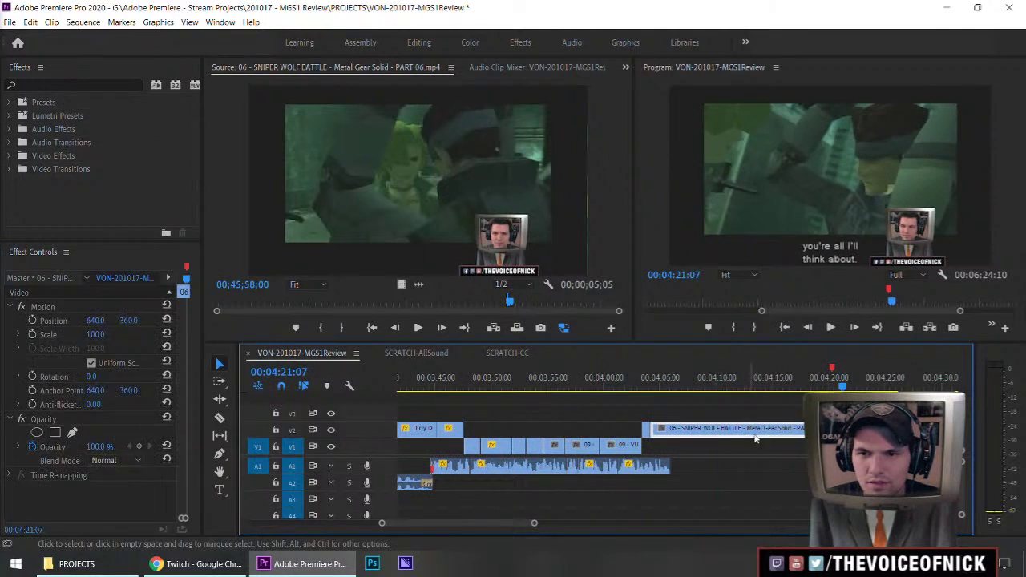
left_click_drag(420, 285, 656, 499)
left_click(742, 499)
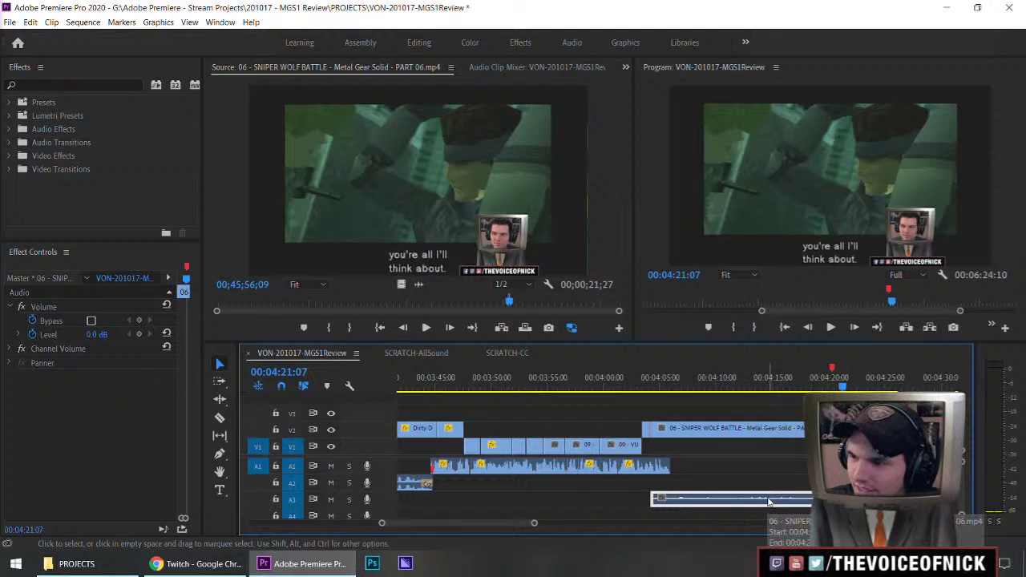
- Adjust the gain of the SNIPER WOLF BATTLE audio on A3 by 10 dB
scroll(722, 500, "down", 5)
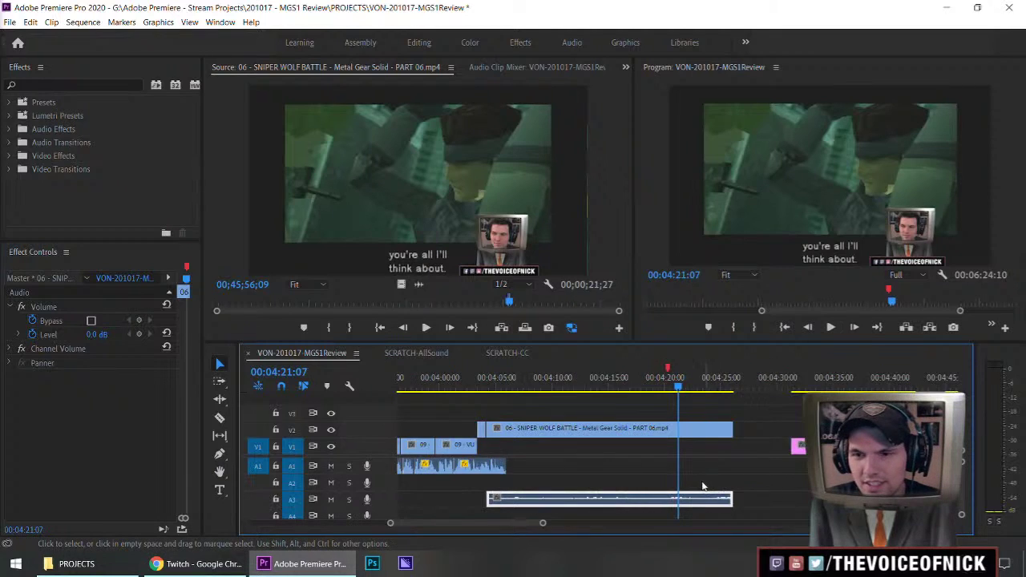
right_click(671, 500)
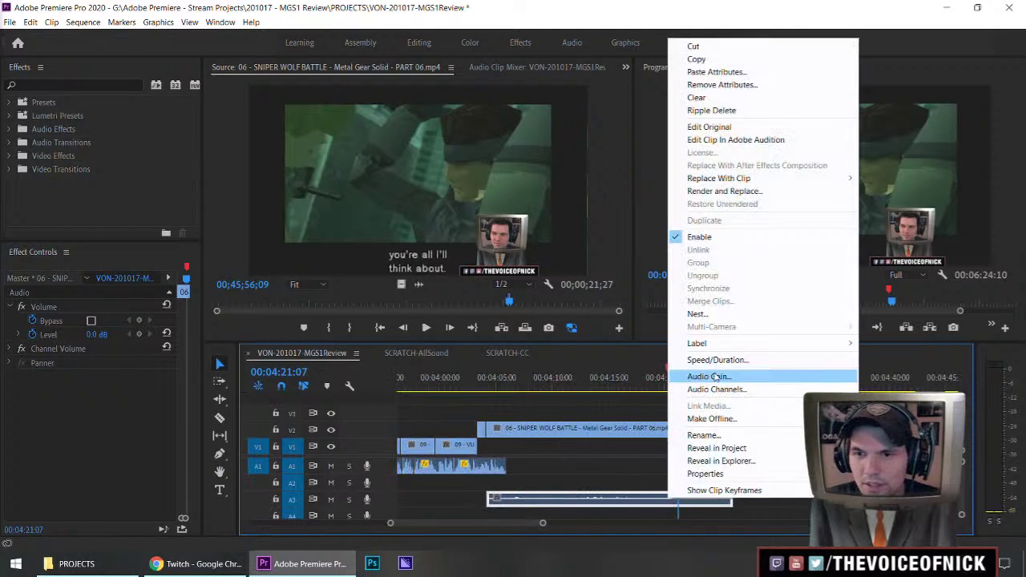
left_click(714, 377)
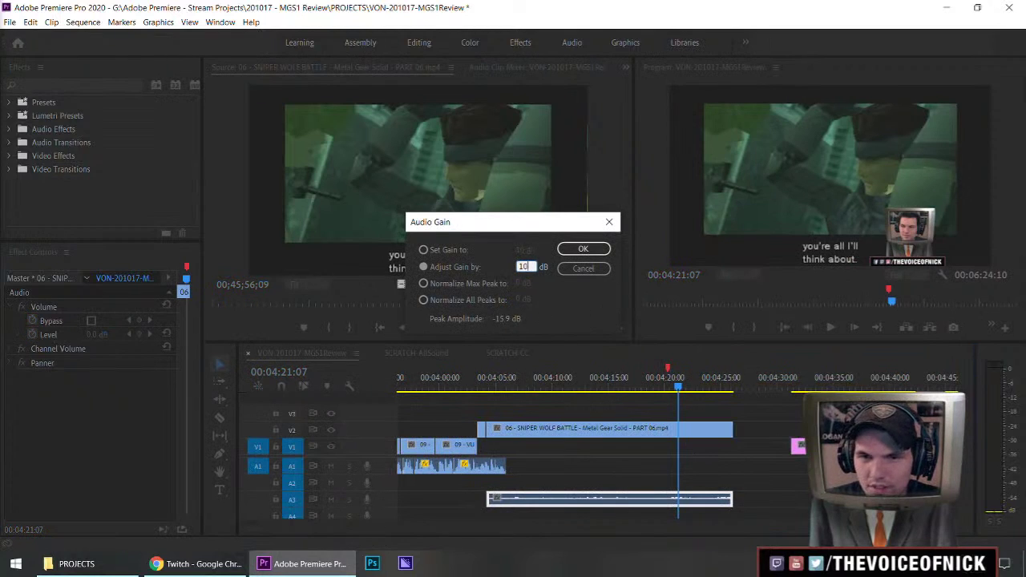
type("1")
key("Return")
- Paste the copied audio attributes, including the Hard Limiter effect, onto the SNIPER WOLF BATTLE audio on A3
key("minus")
key("minus")
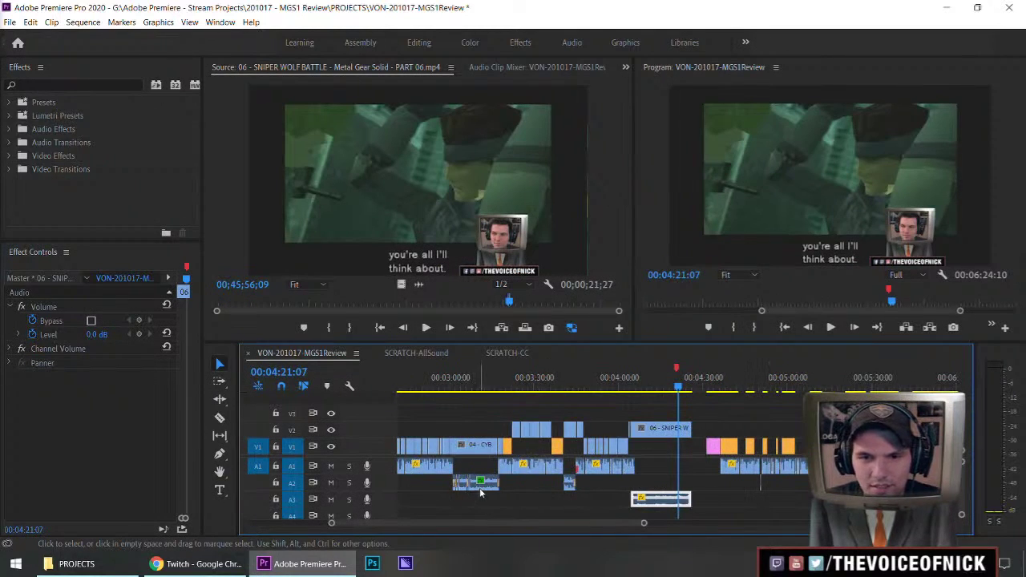
right_click(653, 502)
left_click(719, 88)
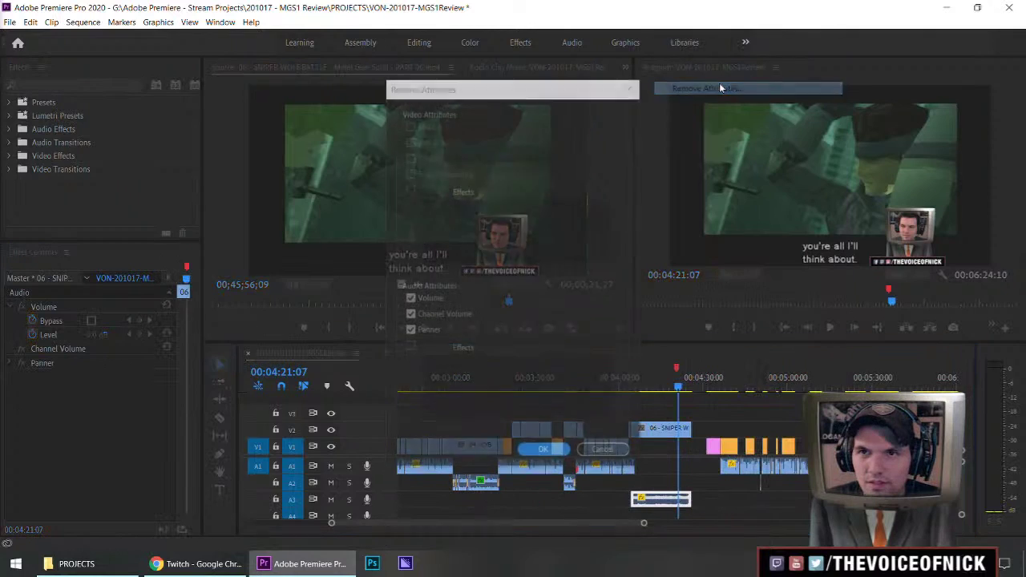
key("Escape")
right_click(652, 502)
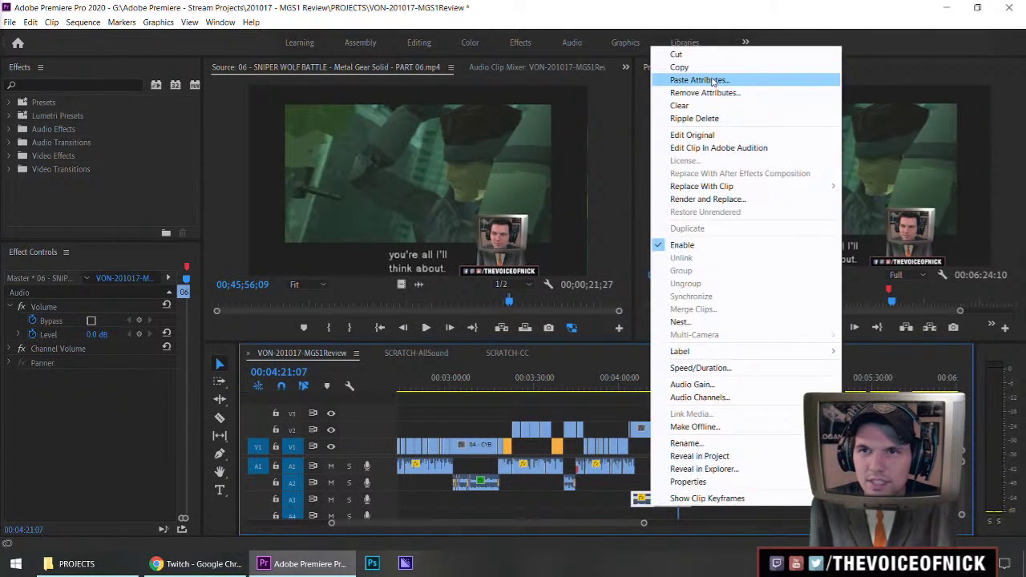
left_click(713, 81)
left_click(544, 503)
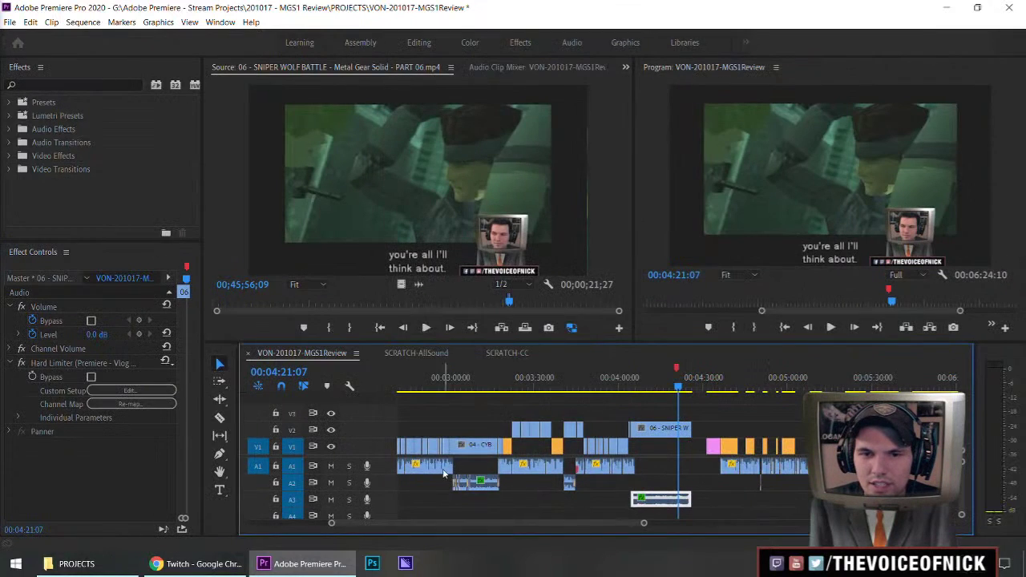
- Check the audio gain of the 04 - CYB clip on A2 and move the SNIPER WOLF BATTLE audio from A3 to A2
left_click(487, 484)
left_click(489, 484)
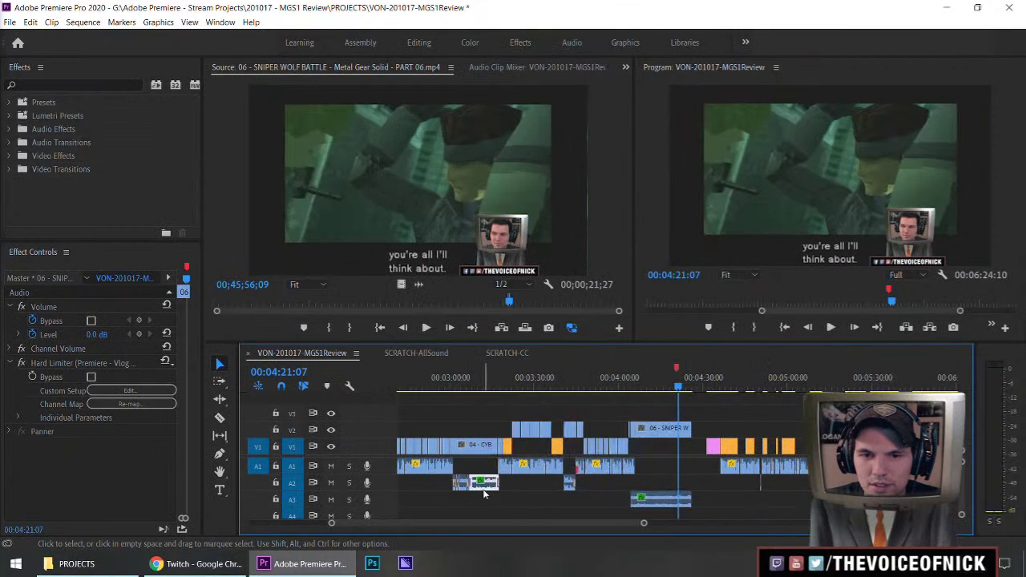
right_click(485, 485)
left_click(521, 368)
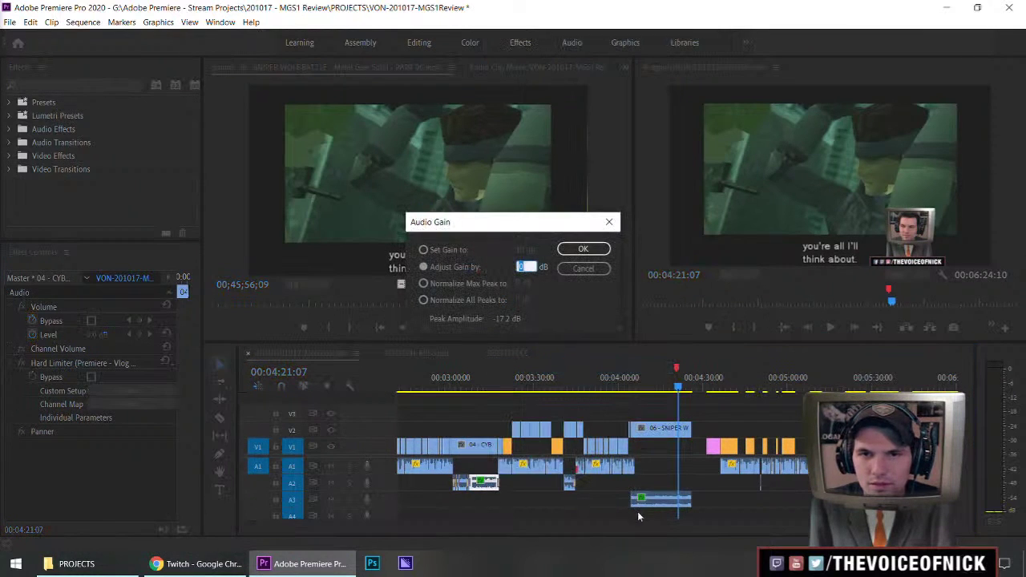
key("Return")
left_click_drag(656, 499, 655, 491)
key("minus")
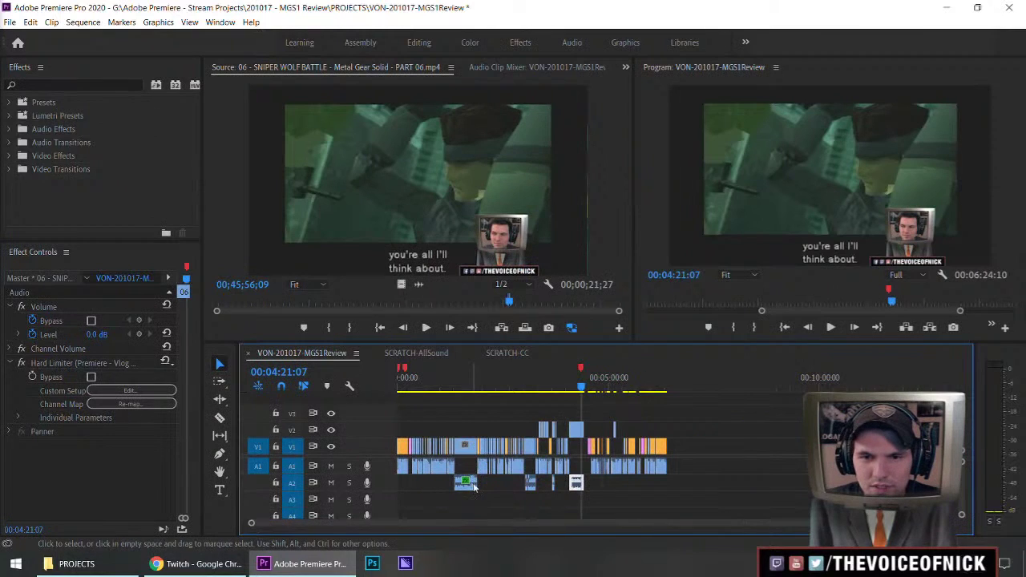
- Compare the audio gain settings of the 05 - PSYC clip and the SNIPER WOLF BATTLE audio on A2
left_click(467, 483)
right_click(469, 482)
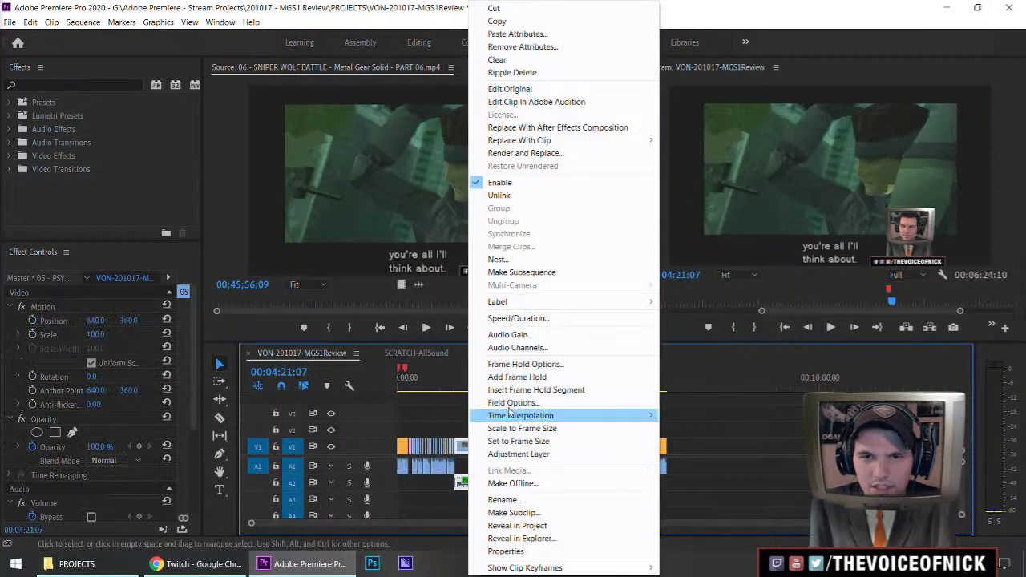
left_click(522, 335)
key("Return")
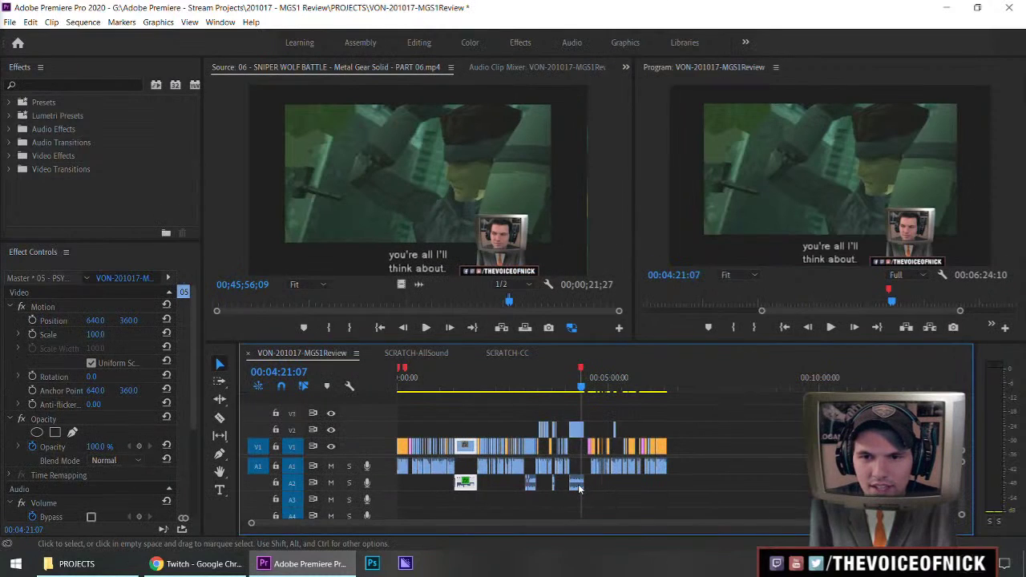
right_click(576, 481)
left_click(627, 362)
key("Return")
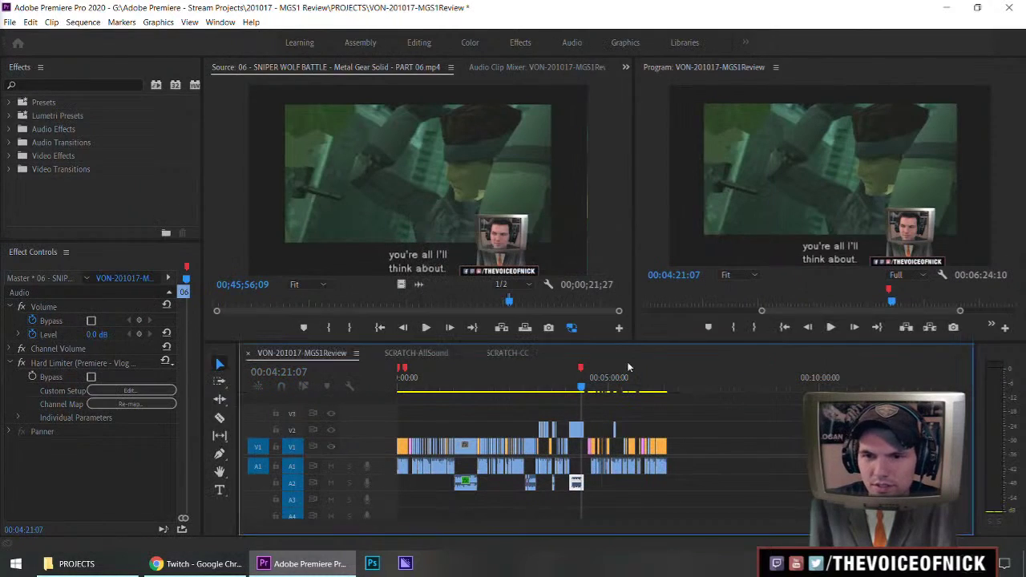
- Play the sequence from about 00:04:04 to hear the SNIPER WOLF BATTLE audio against the end of the narration
key("=")
key("=")
key("=")
left_click(498, 373)
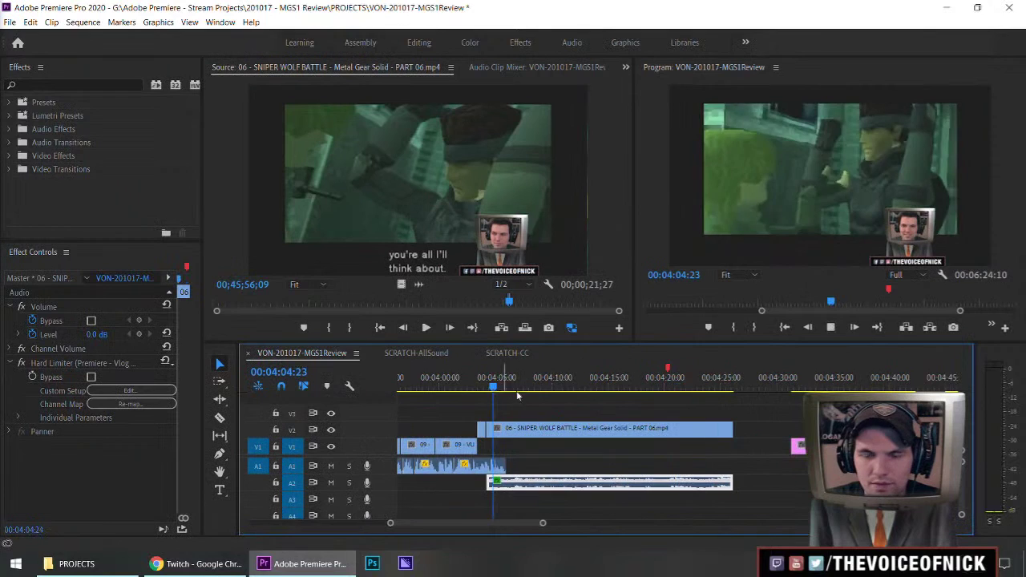
key("space")
left_click(586, 404)
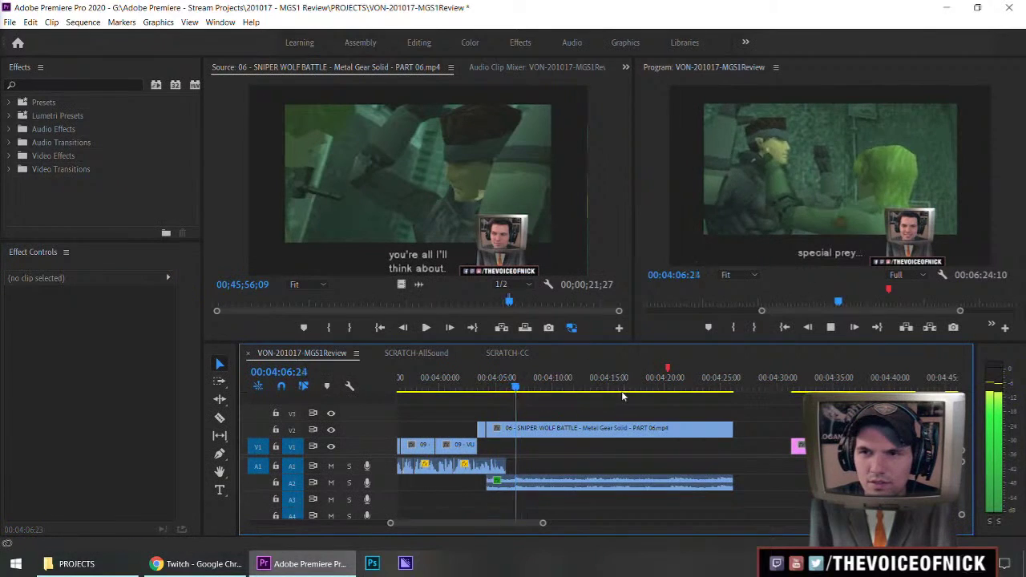
left_click_drag(558, 409, 591, 403)
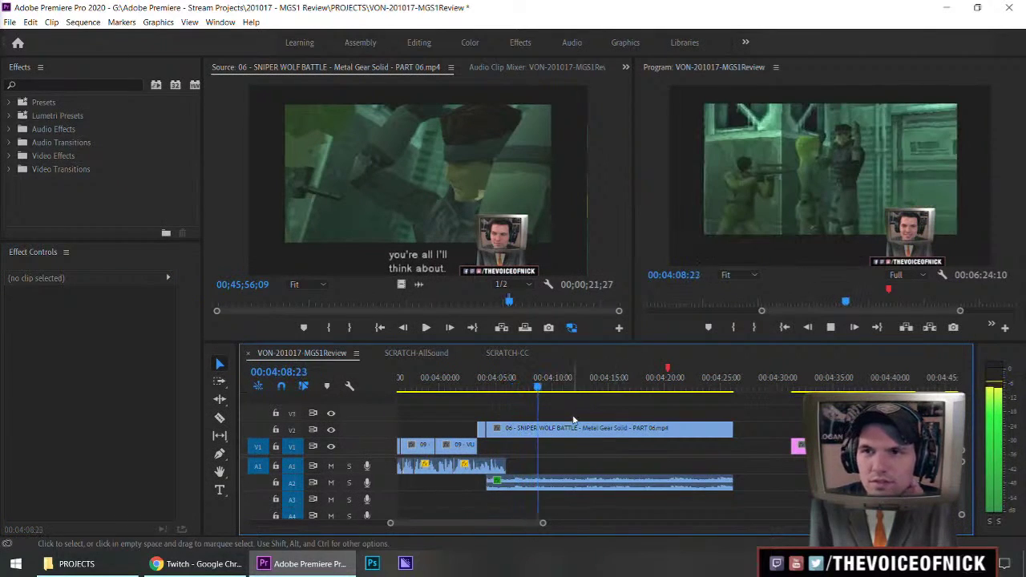
- Replay the Sniper Wolf cutscene in the sequence and stop at 00:04:09:27, after the "...Got it?" line
left_click_drag(514, 389, 486, 390)
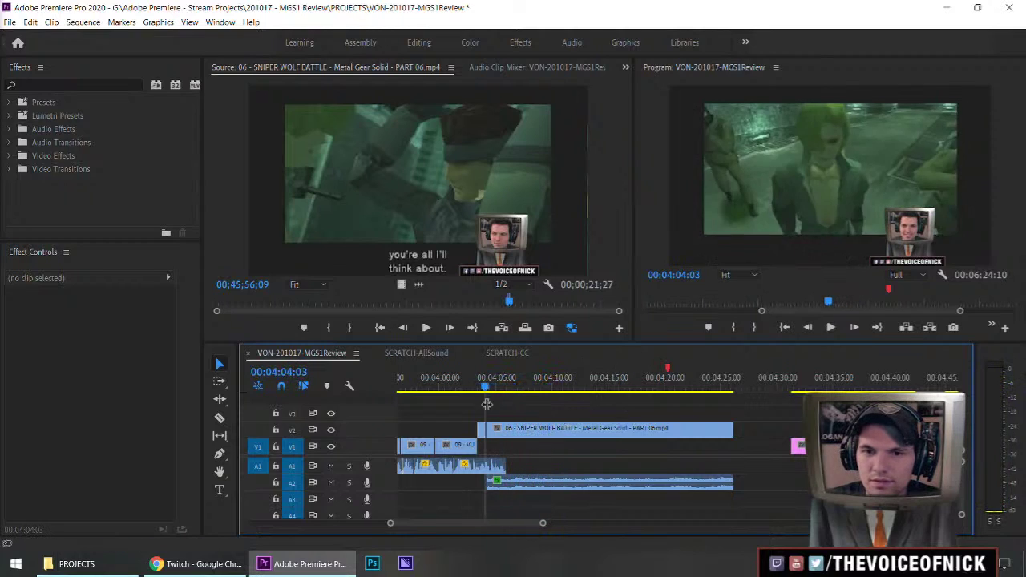
left_click(541, 390)
mouse_move(543, 390)
left_mouse_down()
mouse_move(586, 401)
mouse_move(529, 404)
mouse_move(538, 404)
left_mouse_up()
key("space")
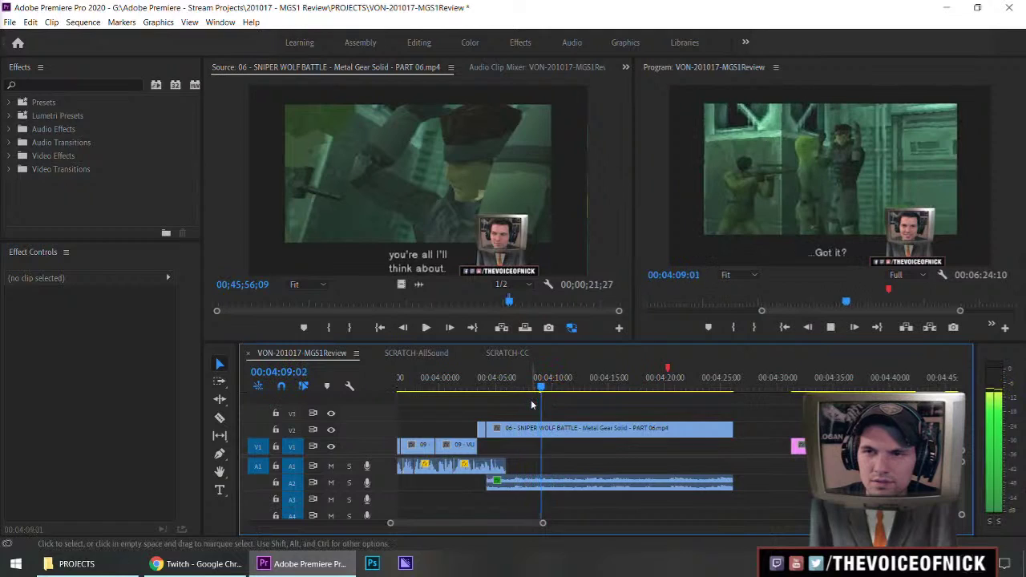
key("space")
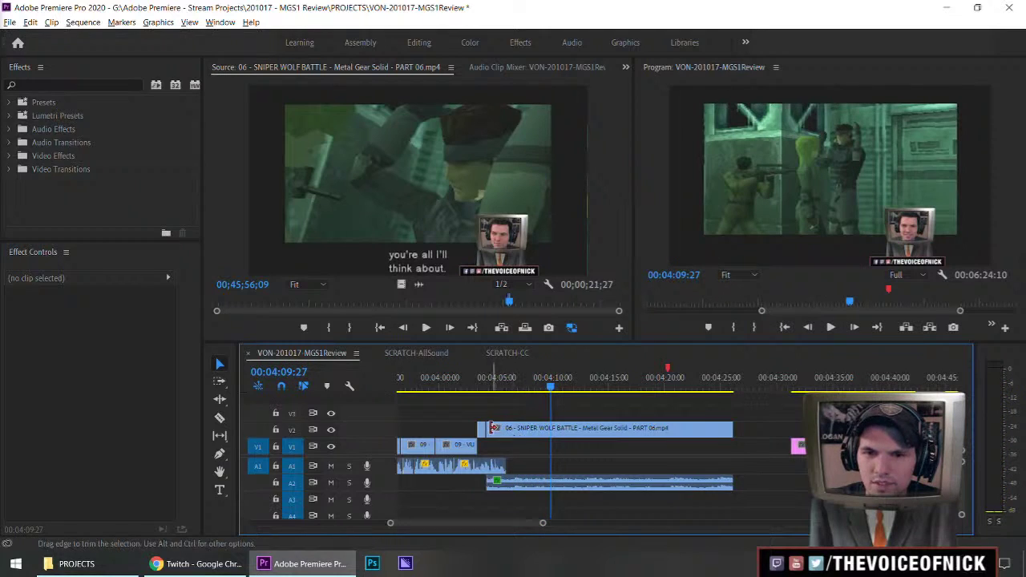
- Split the SNIPER WOLF BATTLE video and audio at 00:04:09:27 and delete the audio before the cut
key("c")
left_click(555, 431)
left_click(551, 482)
key("v")
left_click(517, 481)
key("Delete")
- Move the SNIPER WOLF BATTLE video and audio after the cut earlier to start at about 00:04:06, and play the new join
mouse_move(503, 380)
left_mouse_down()
mouse_move(490, 381)
mouse_move(511, 391)
left_mouse_up()
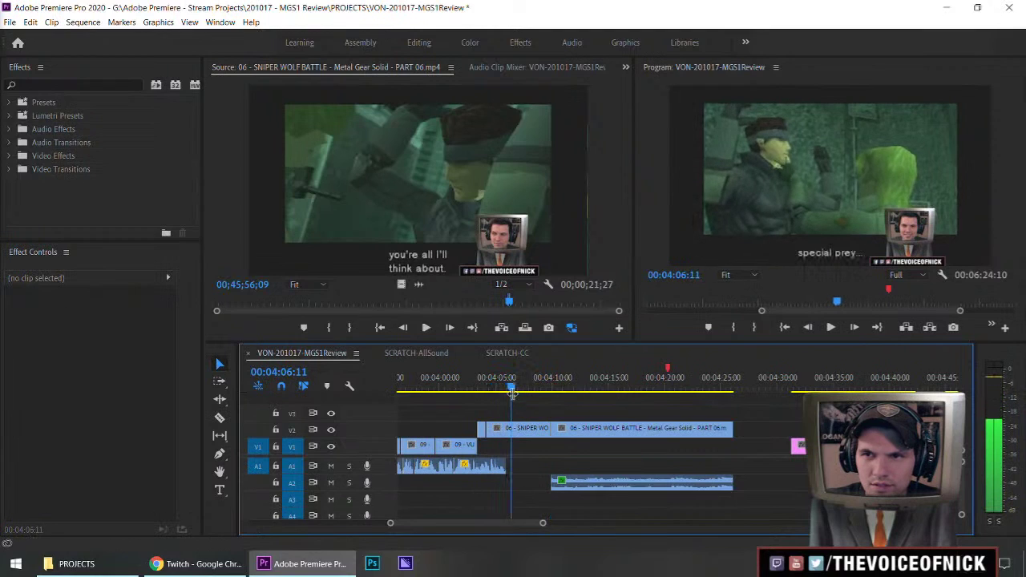
left_click_drag(589, 405, 562, 481)
left_click_drag(582, 436, 545, 443)
left_click_drag(508, 385, 486, 393)
key("space")
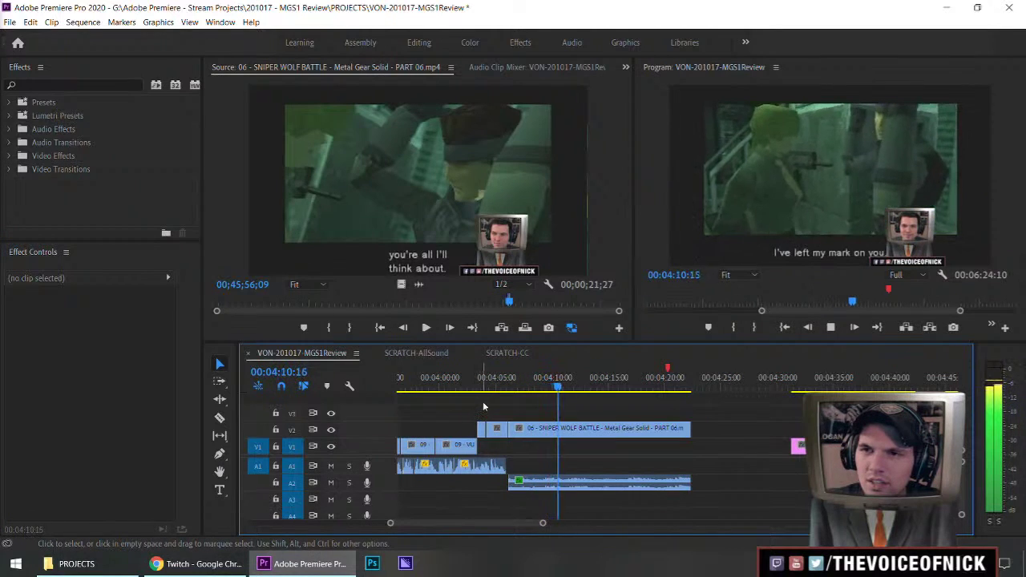
key("space")
- Extend the start of the SNIPER WOLF BATTLE audio on A2 back to about 00:04:05:18, overlapping the end of the narration
left_click_drag(504, 485, 498, 482)
key("=")
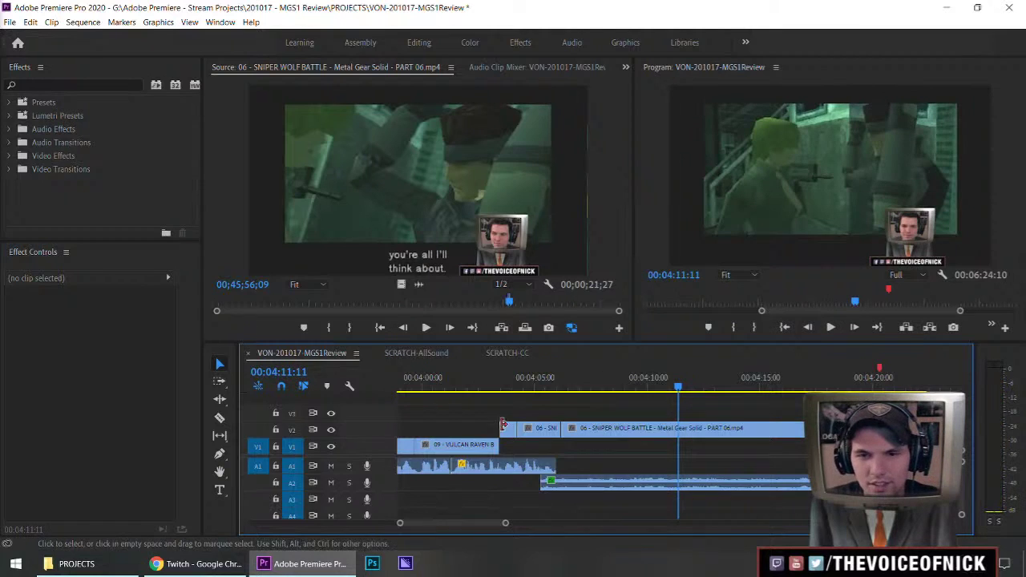
left_click_drag(597, 413, 620, 403)
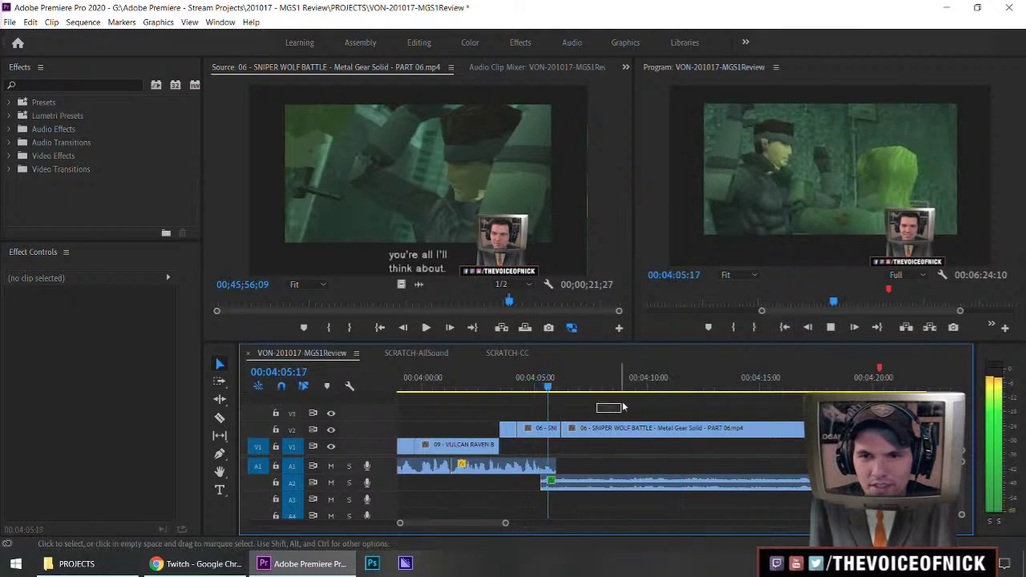
key("space")
left_click_drag(542, 483, 551, 483)
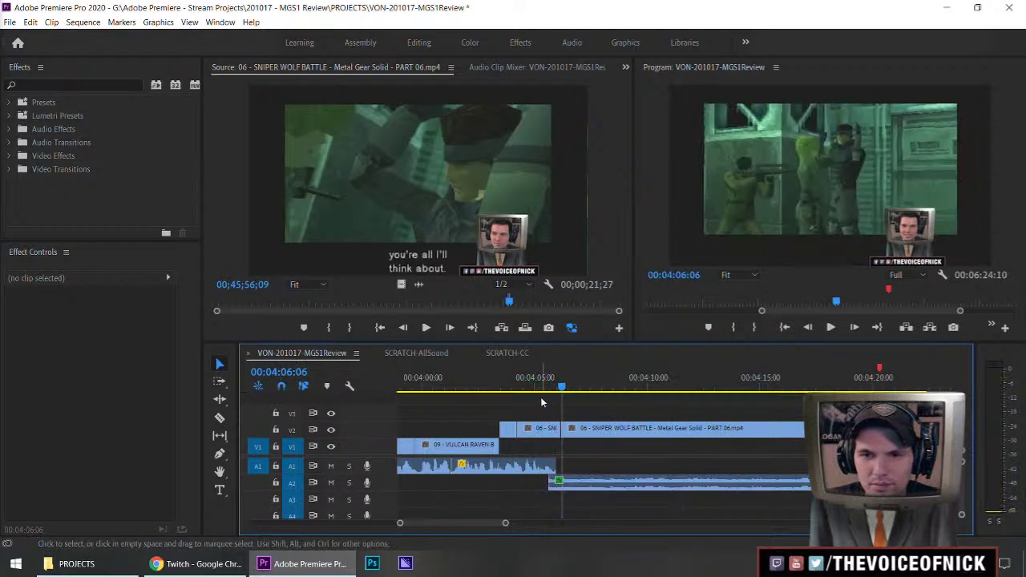
- Add a Constant Power fade-in at the start of the SNIPER WOLF BATTLE audio on A2, with a duration of 2 seconds
left_click(529, 384)
key("space")
left_click_drag(615, 401, 587, 406)
right_click(546, 482)
left_click(589, 465)
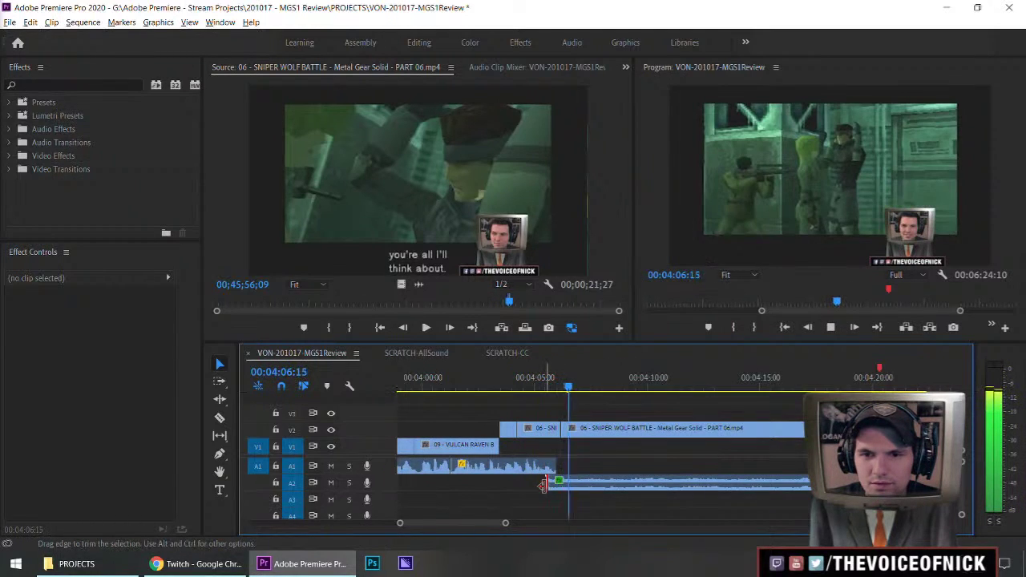
double_click(556, 485)
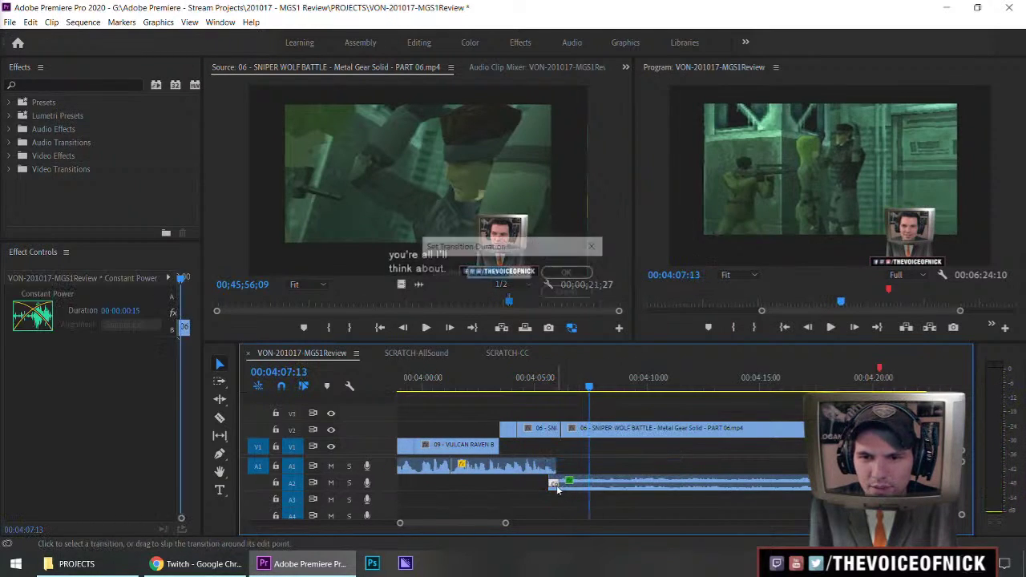
type("200")
key("Return")
- Play the Sniper Wolf cutscene from the new fade-in and stop at 00:04:19:16, after the "you're all I'll think about." line
left_click(535, 384)
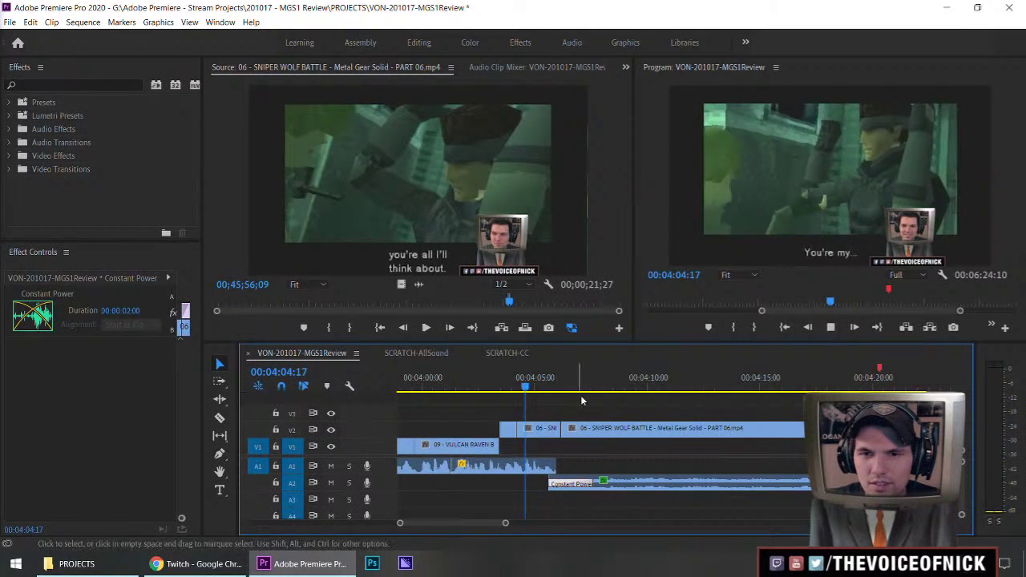
left_click(571, 403)
key("space")
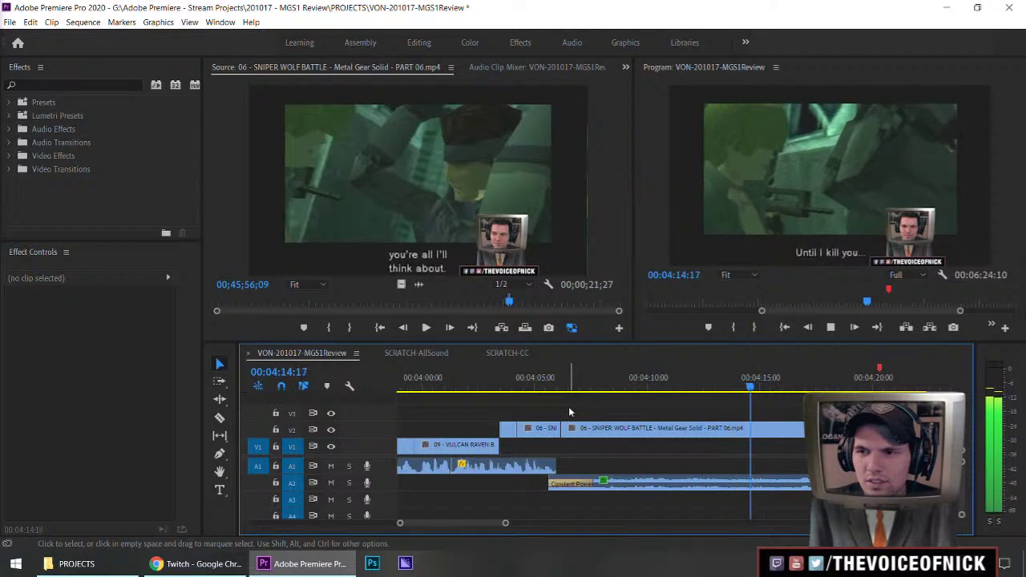
scroll(559, 419, "down", 3)
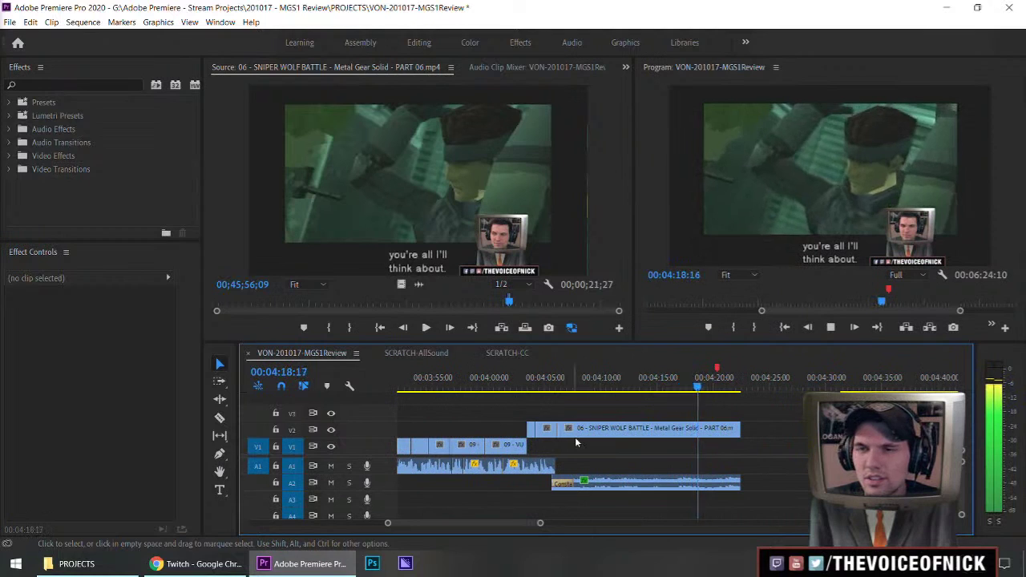
left_click_drag(718, 386, 668, 386)
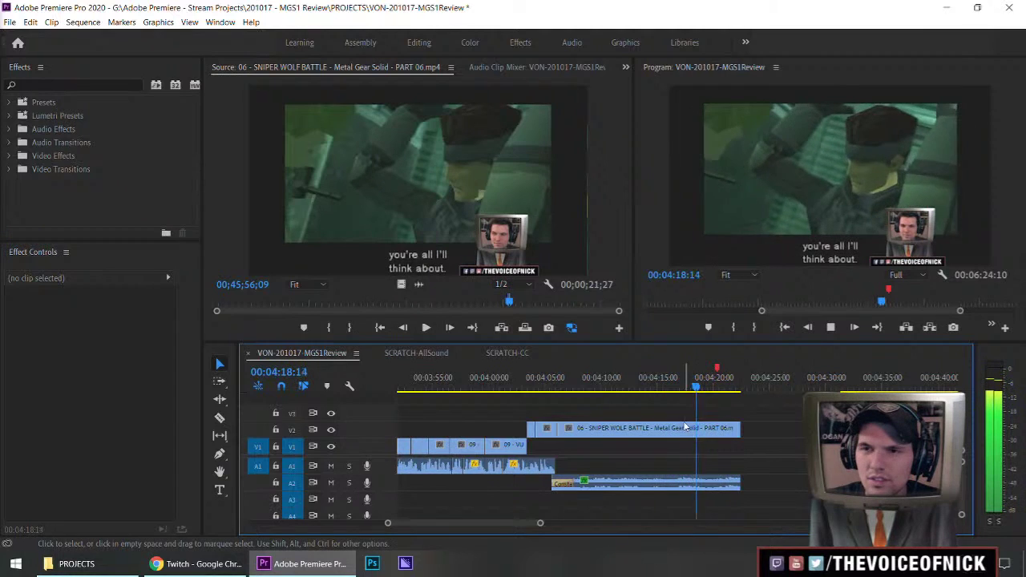
key("space")
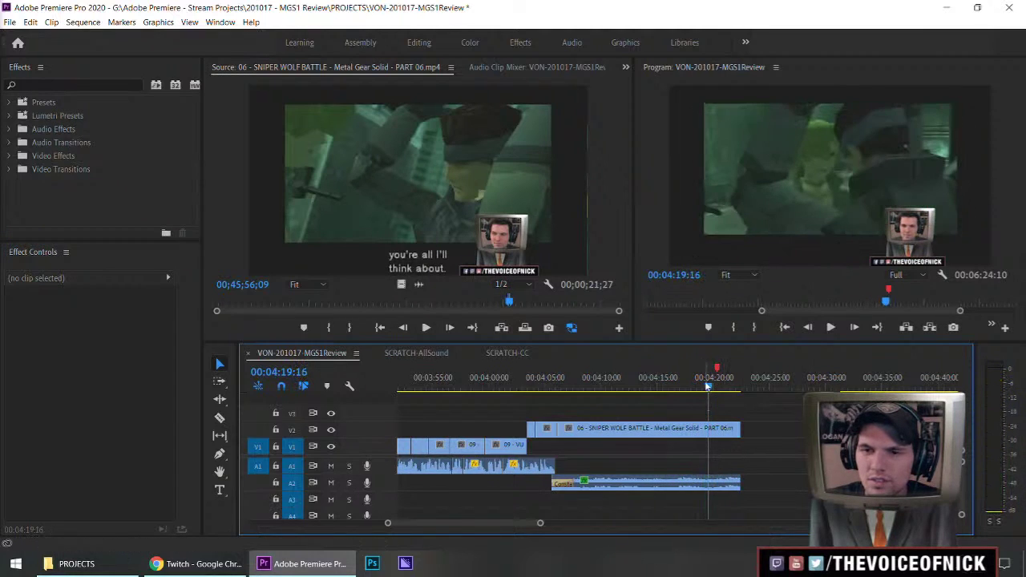
- Trim the end of the SNIPER WOLF BATTLE video on V2 and its audio on A2 to about 00:04:19:20
left_click(725, 428)
left_click(746, 447)
left_click_drag(727, 436, 713, 432)
left_click(752, 463)
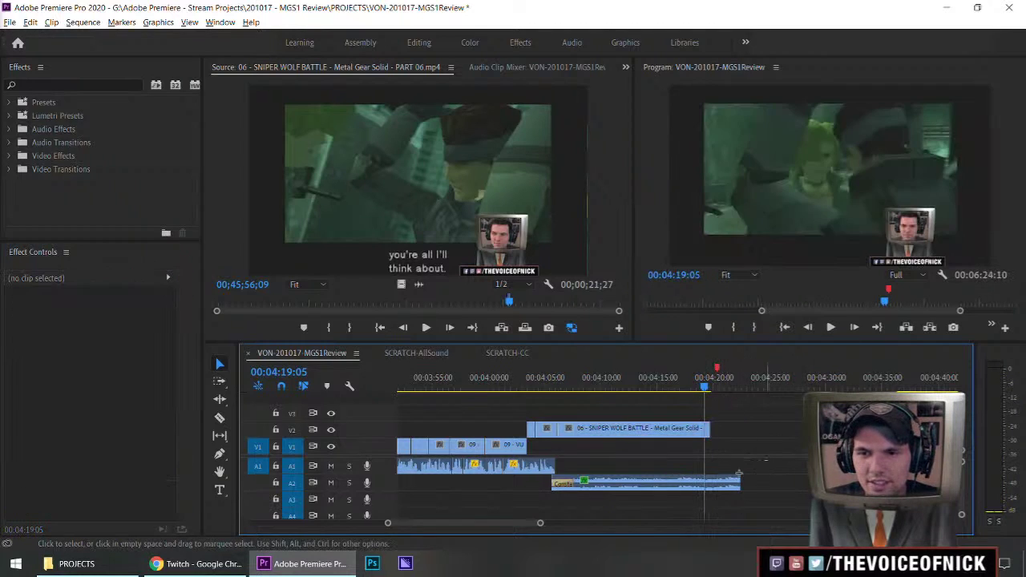
left_click(730, 483)
left_click_drag(734, 484, 709, 485)
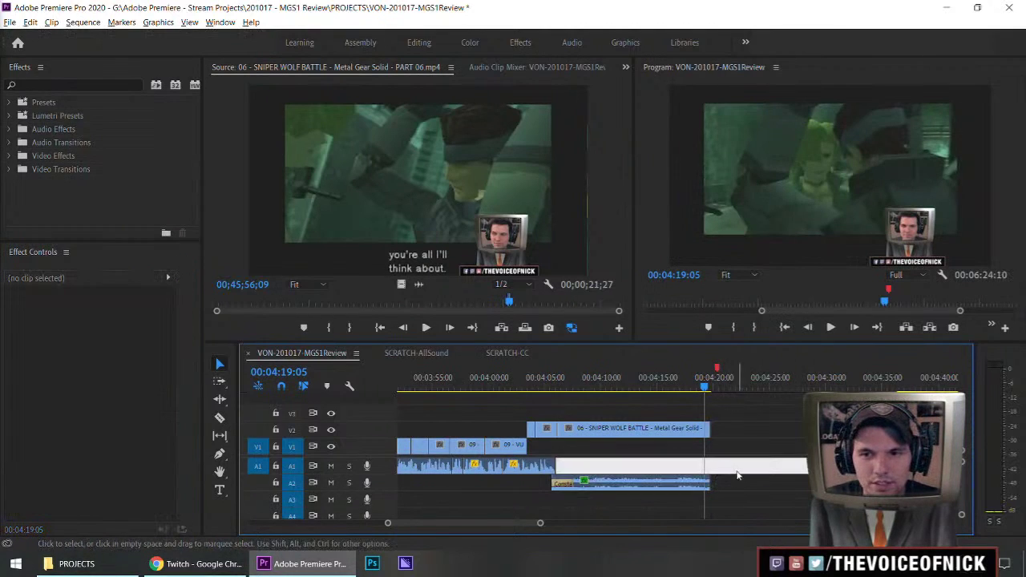
- Add a Constant Power fade-out at the end of the SNIPER WOLF BATTLE audio on A2 and play it
key("equal")
key("equal")
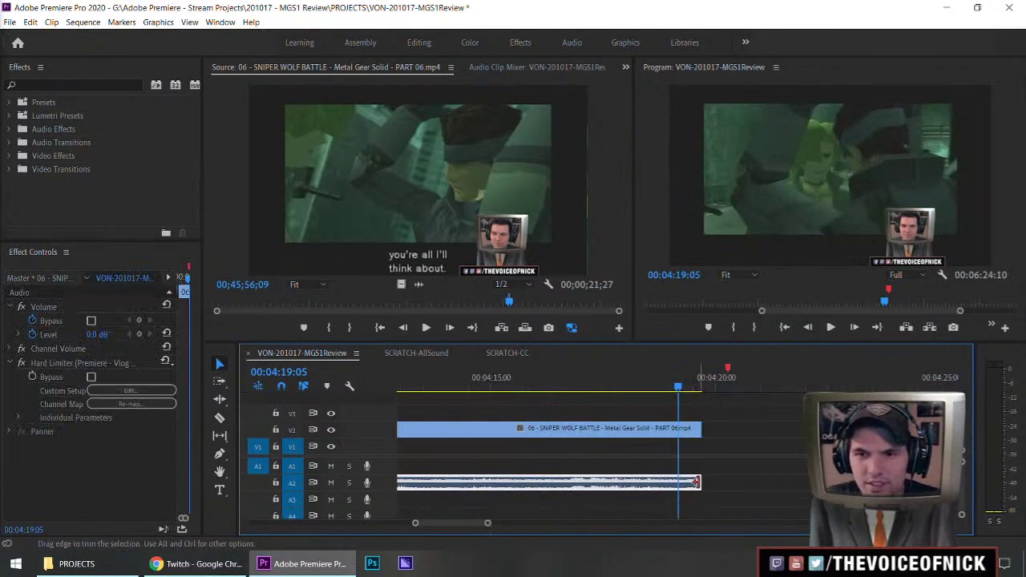
right_click(699, 484)
left_click(711, 464)
left_click_drag(699, 484, 689, 483)
left_click(790, 432)
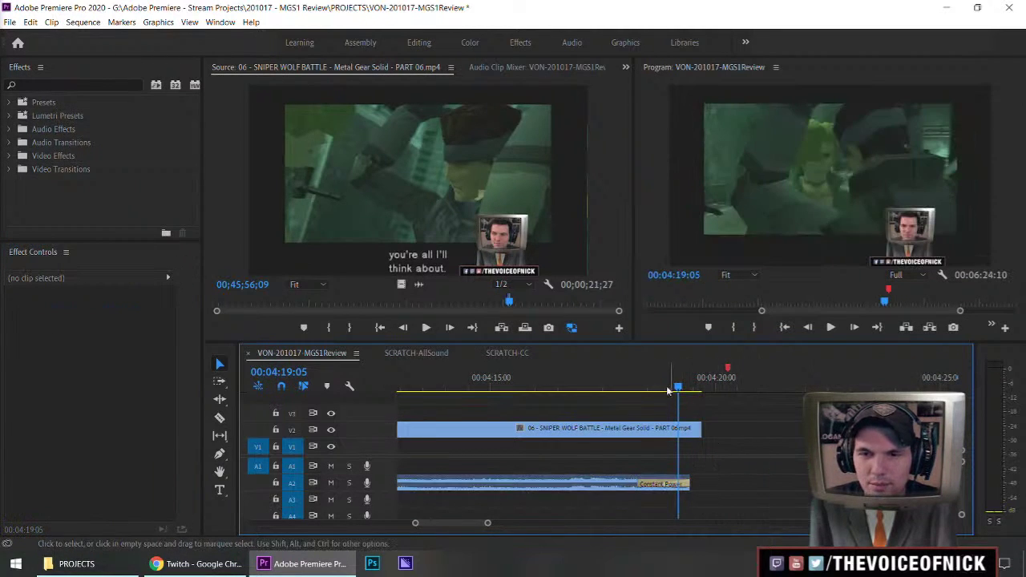
key("shift+k")
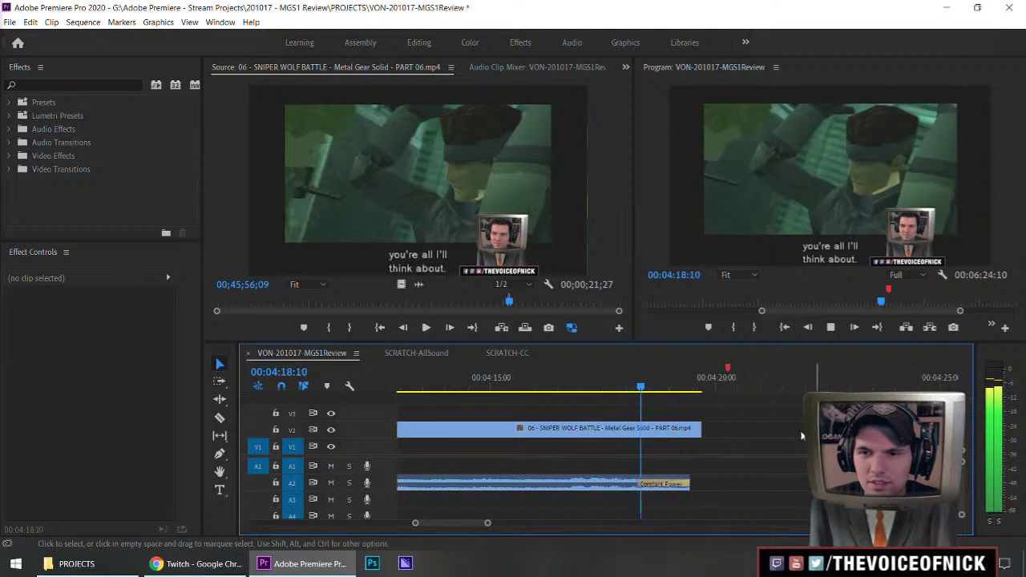
key("ctrl+z")
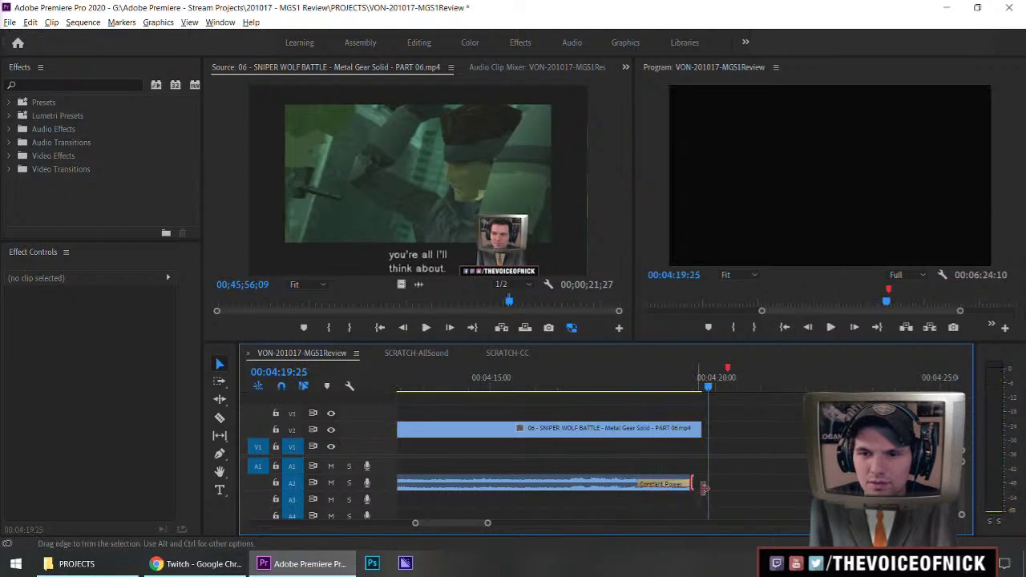
- Move all clips after the Sniper Wolf cutscene earlier so that IMG_3913.MOV starts at about 00:04:19:03, under the cutscene's end
key("a")
left_click_drag(591, 467, 488, 451)
key("minus")
key("minus")
key("minus")
left_click_drag(719, 455, 668, 445)
key("v")
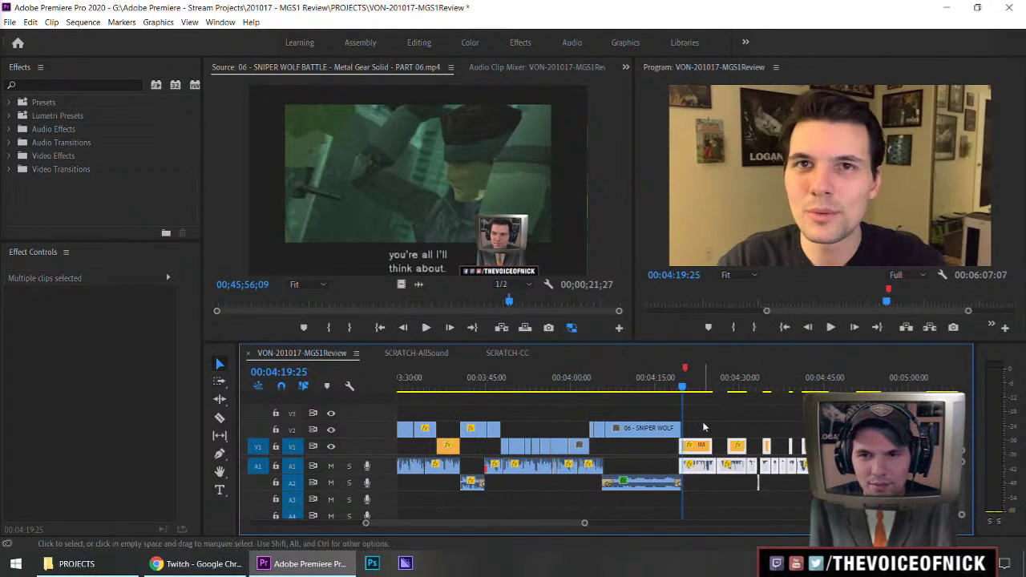
- Play the join after the cutscene and move all clips from IMG_3913.MOV onward 5 frames later
left_click(712, 420)
key("equal")
key("equal")
key("equal")
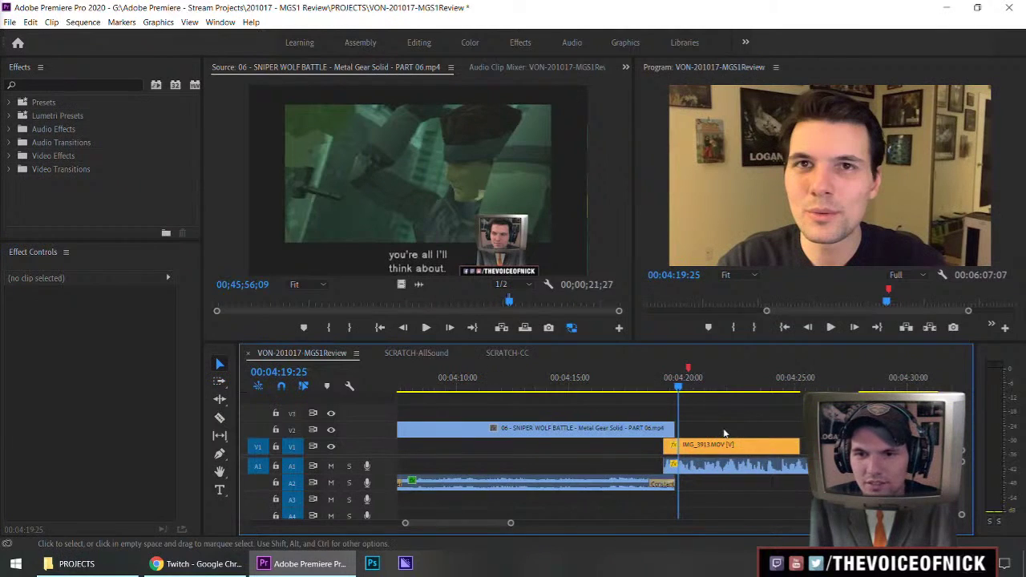
left_click(637, 386)
key("space")
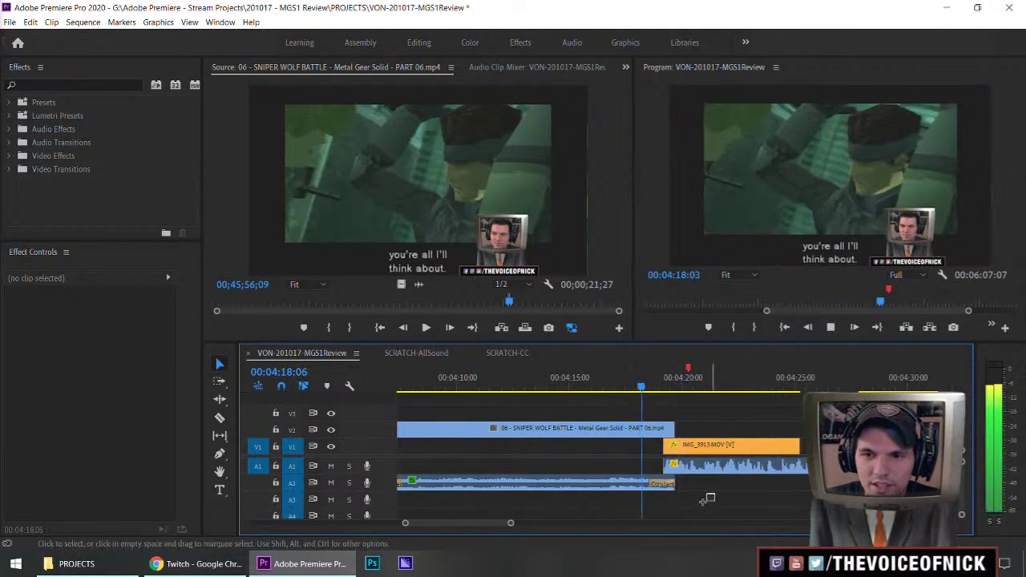
key("space")
key("a")
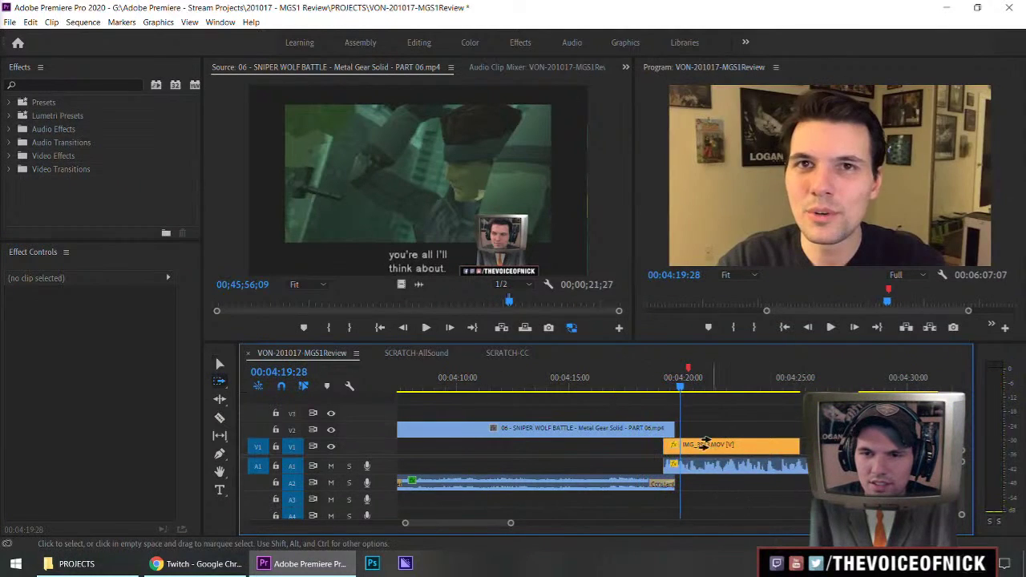
left_click(698, 445)
left_click_drag(697, 446, 701, 445)
key("v")
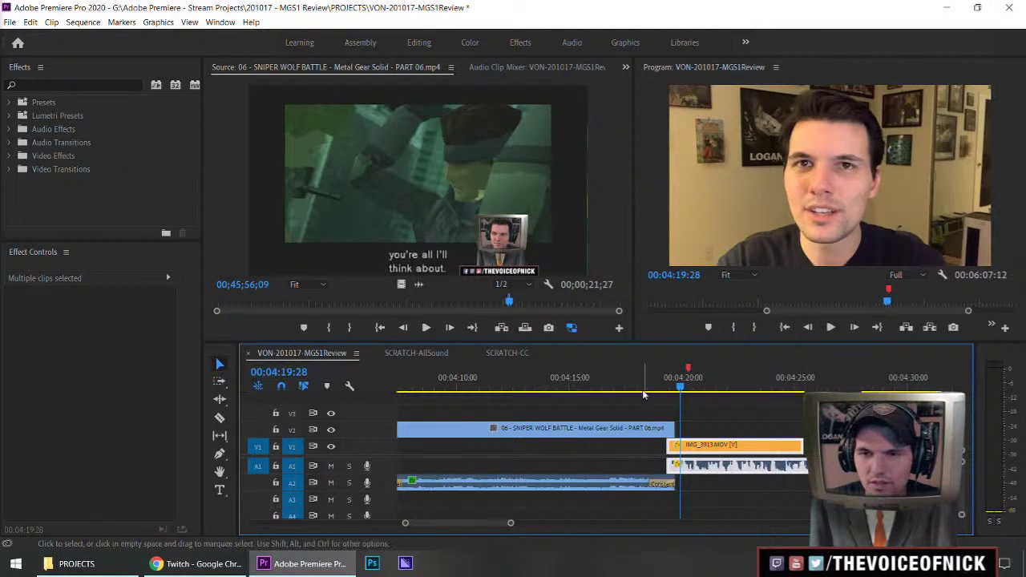
- Replay the join and extend the end of the SNIPER WOLF BATTLE video on V2 over IMG_3913.MOV to about 00:04:21:03
left_click(643, 386)
key("space")
left_click(792, 403)
scroll(771, 423, "down", 4)
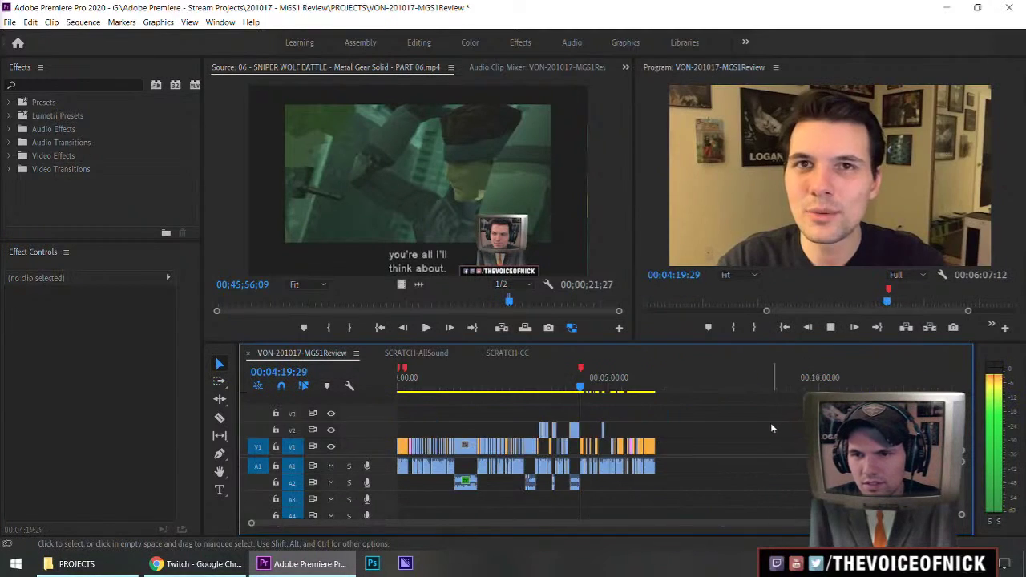
scroll(733, 442, "up", 3)
left_click(600, 386)
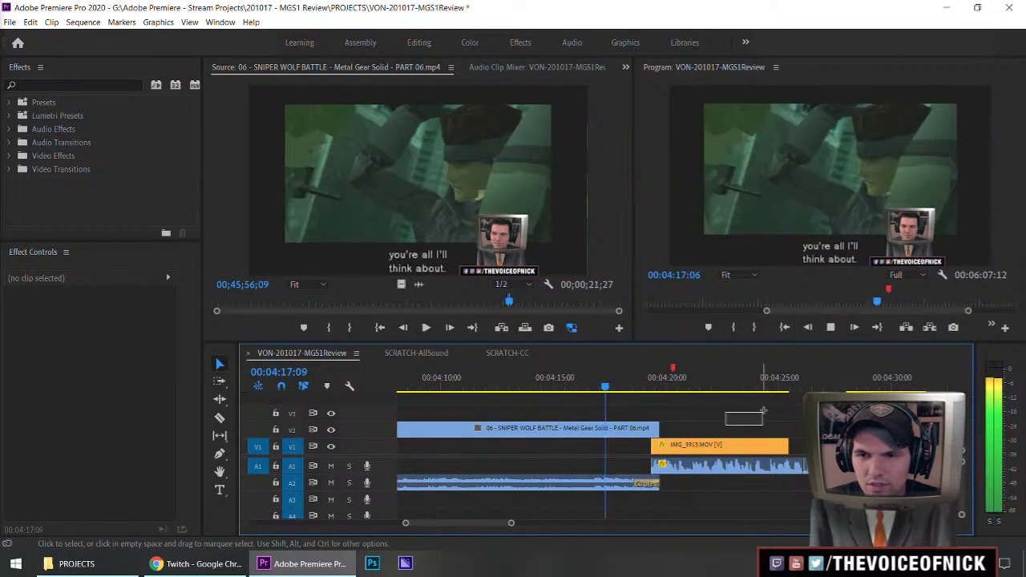
key("ctrl+z")
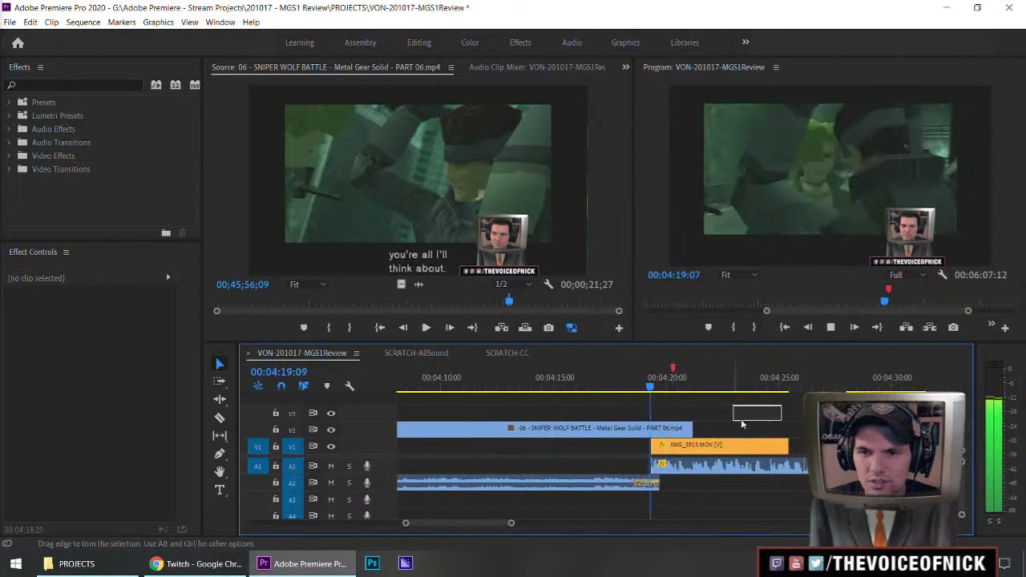
- Shift IMG_3913.MOV and all following clips another 5 frames later
key("space")
key("a")
left_click_drag(695, 434, 699, 433)
key("v")
- Add a 4-frame Constant Power fade-in at the start of the IMG_3913.MOV audio on A1 and play the join
right_click(658, 465)
left_click(802, 444)
double_click(661, 467)
key("Return")
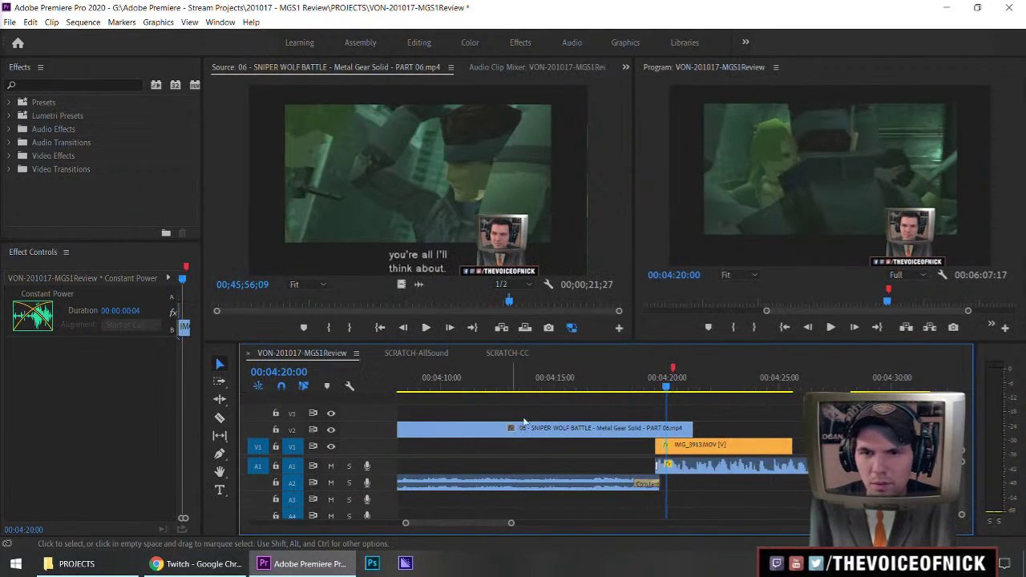
key("shift+k")
left_click_drag(774, 414, 794, 404)
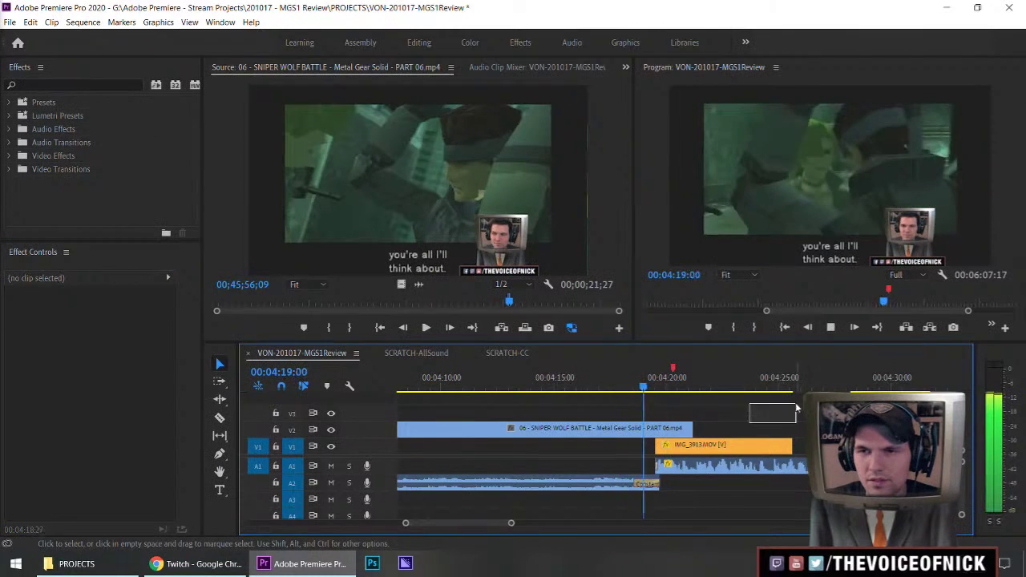
key("space")
- Move IMG_3913.MOV and all following clips 3 frames earlier and play the join
key("a")
left_click(730, 432)
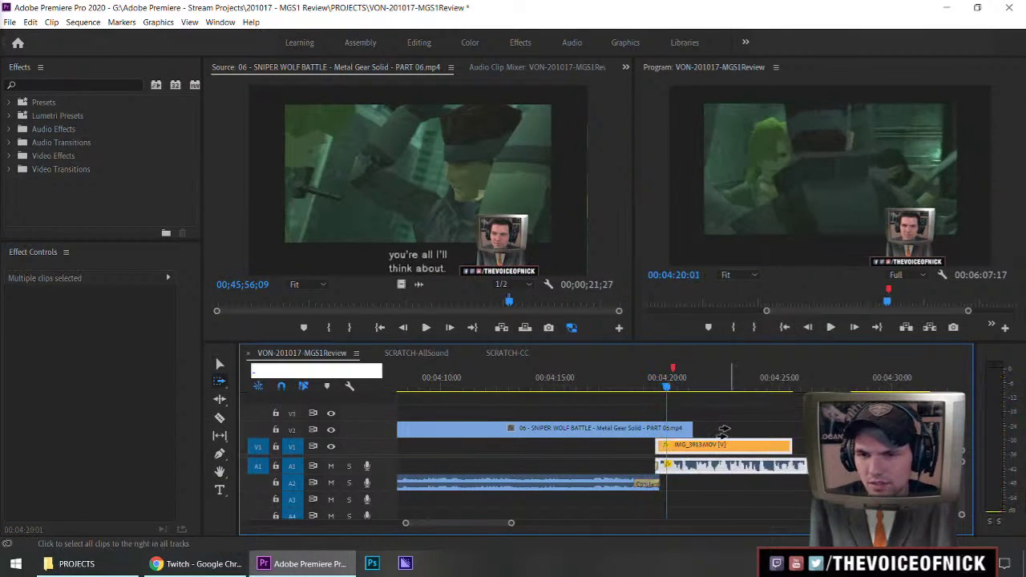
key("space")
left_click(789, 421)
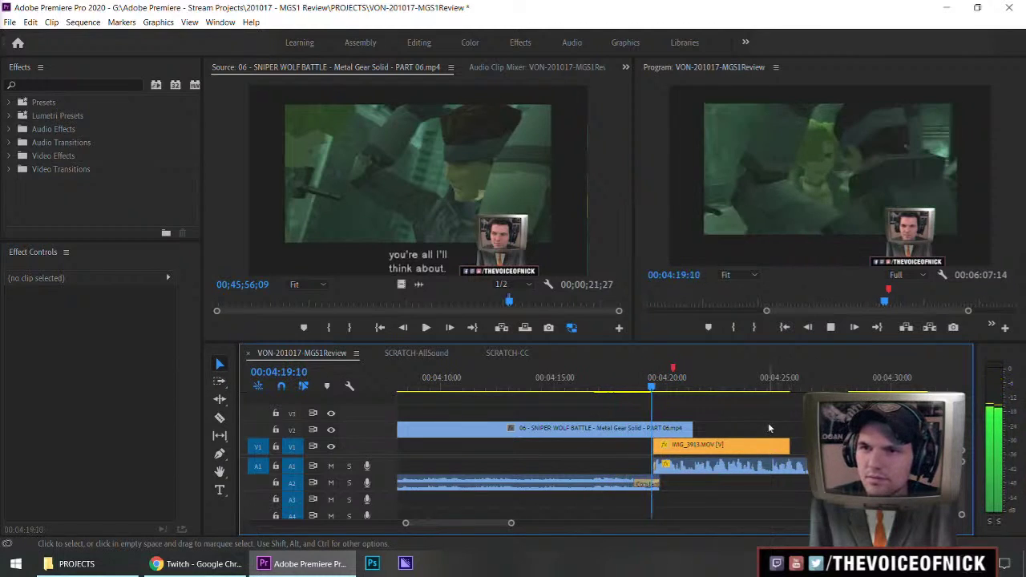
- Nudge IMG_3913.MOV and all following clips a further 3 frames earlier and replay the join
key("space")
key("a")
left_click(699, 423)
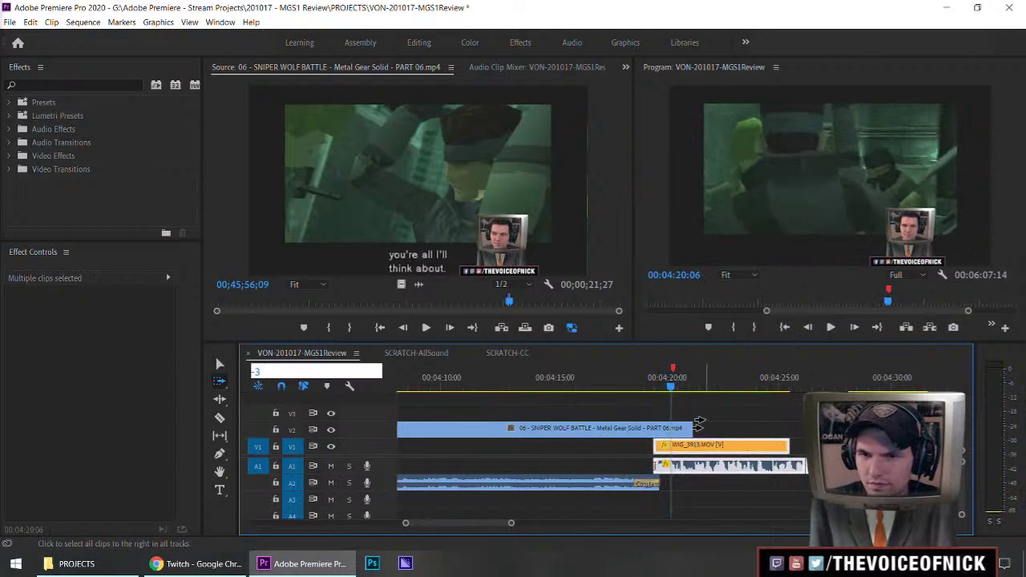
key("Return")
key("v")
key("shift+k")
left_click(794, 429)
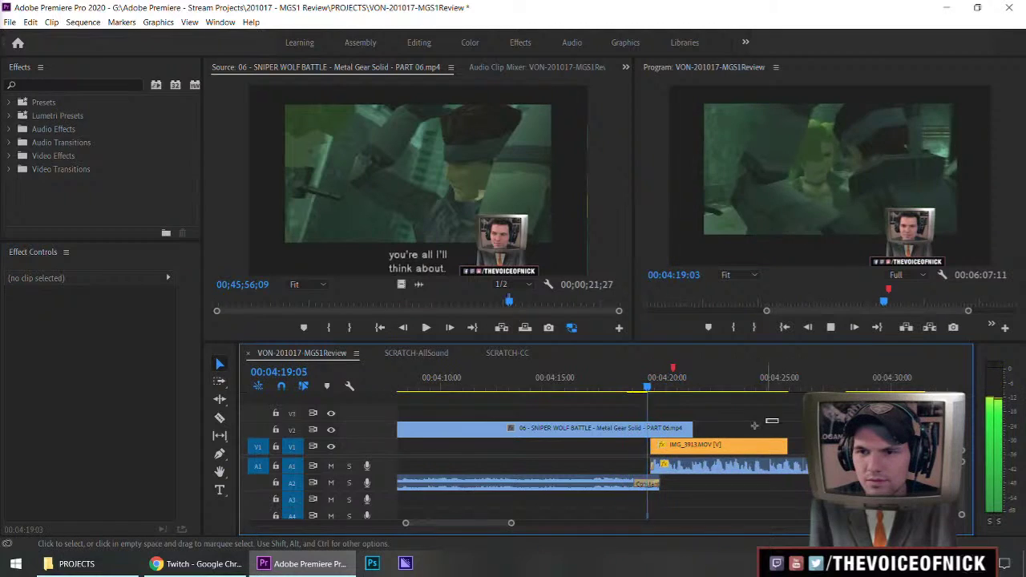
- Move IMG_3913.MOV and all following clips 2 frames later and check the join again
key("space")
left_click(749, 420)
type("+3")
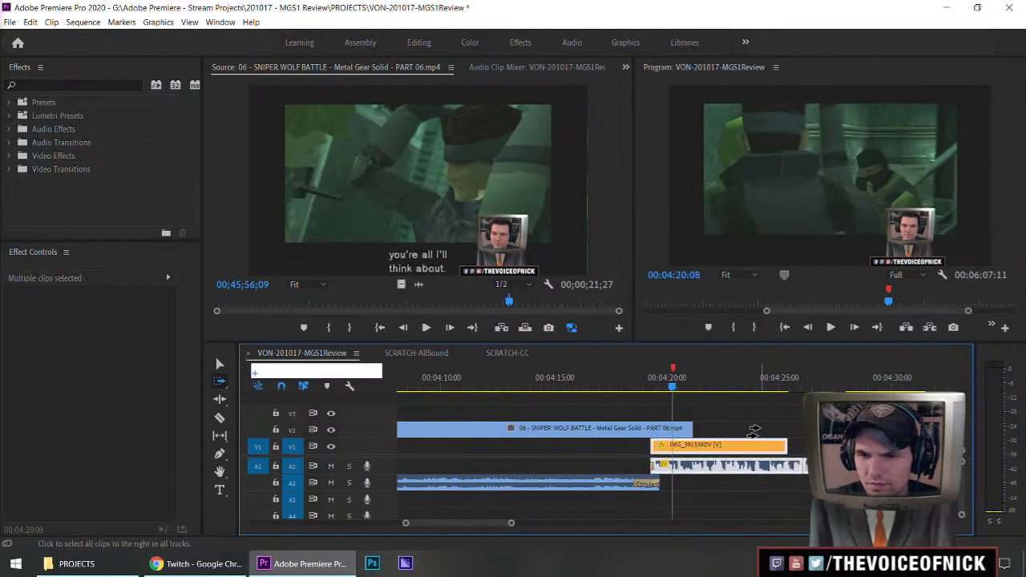
key("Return")
left_click(656, 406)
key("shift+k")
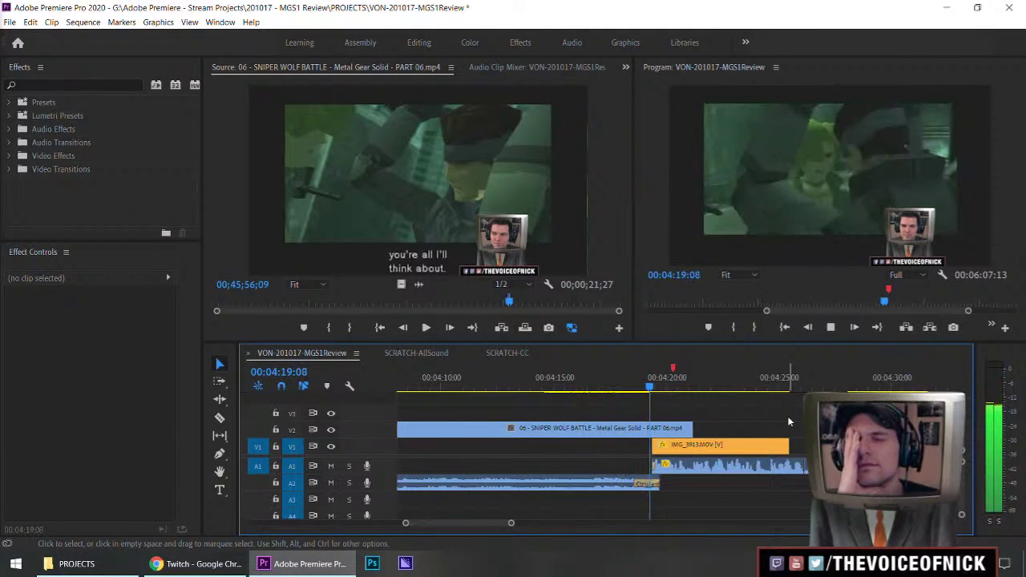
- Trim the end of the SNIPER WOLF BATTLE video on V2 to about 00:04:20:28 and play the cut to IMG_3913.MOV
key("minus")
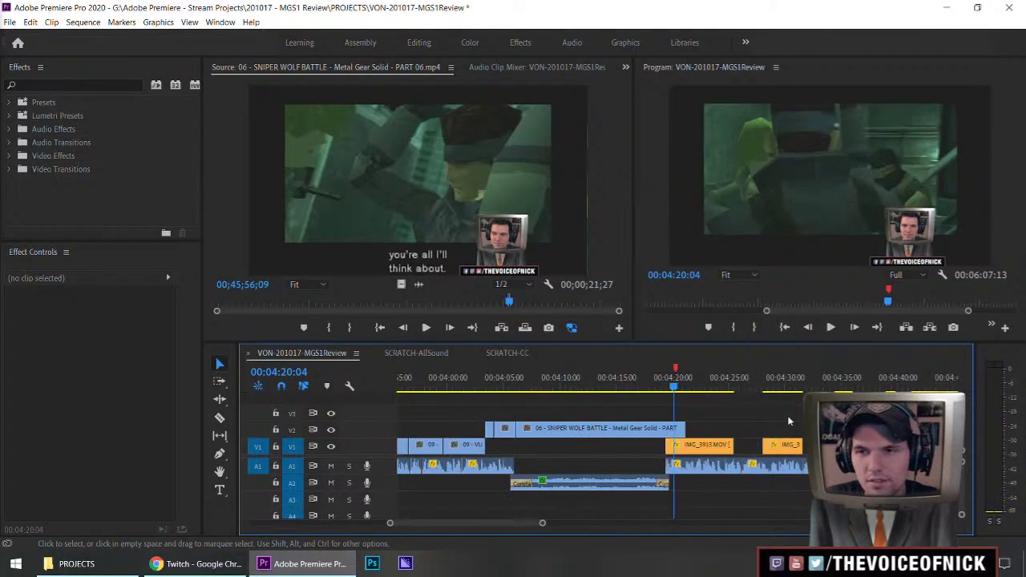
key("space")
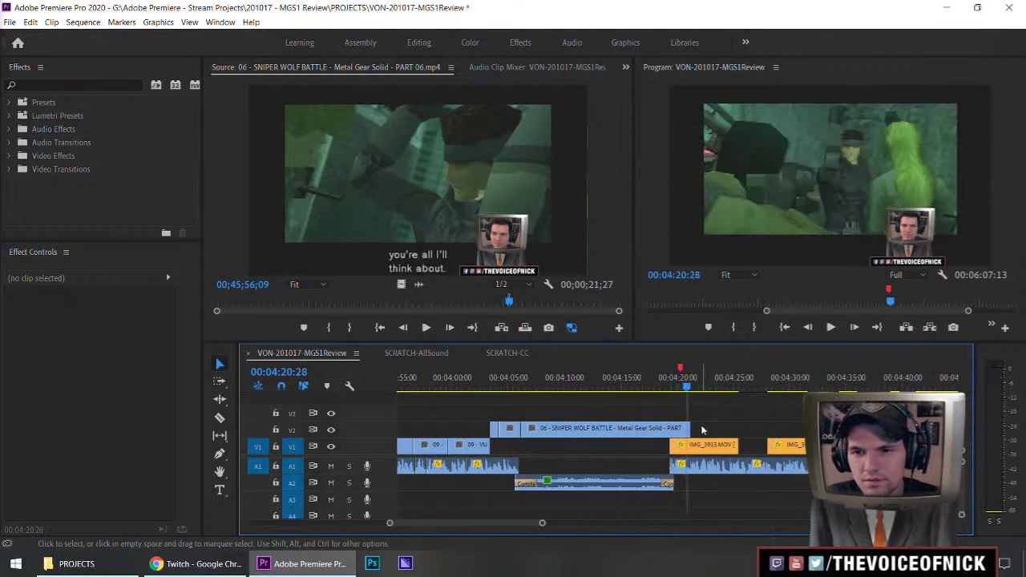
left_click_drag(695, 428, 687, 428)
key("space")
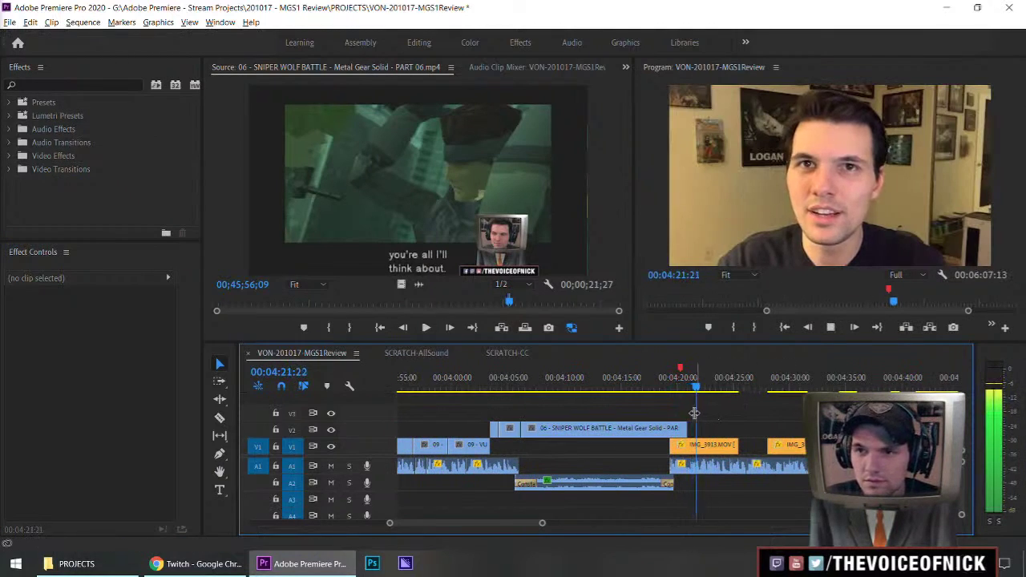
- Play the narration after the cutscene and trim the end of the IMG_3913.MOV video on V1 to 00:04:24:14
key("equal")
key("equal")
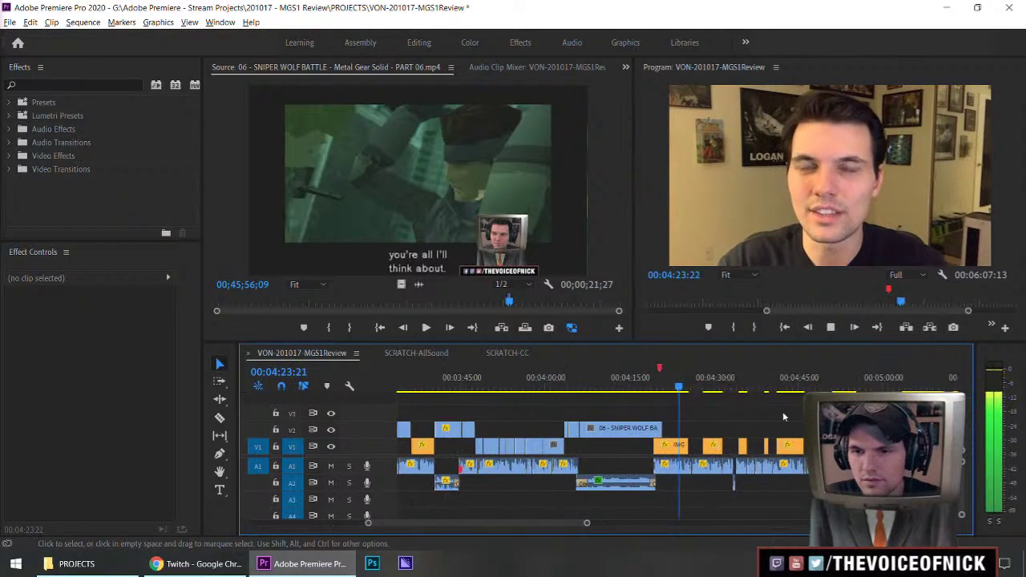
left_click(638, 379)
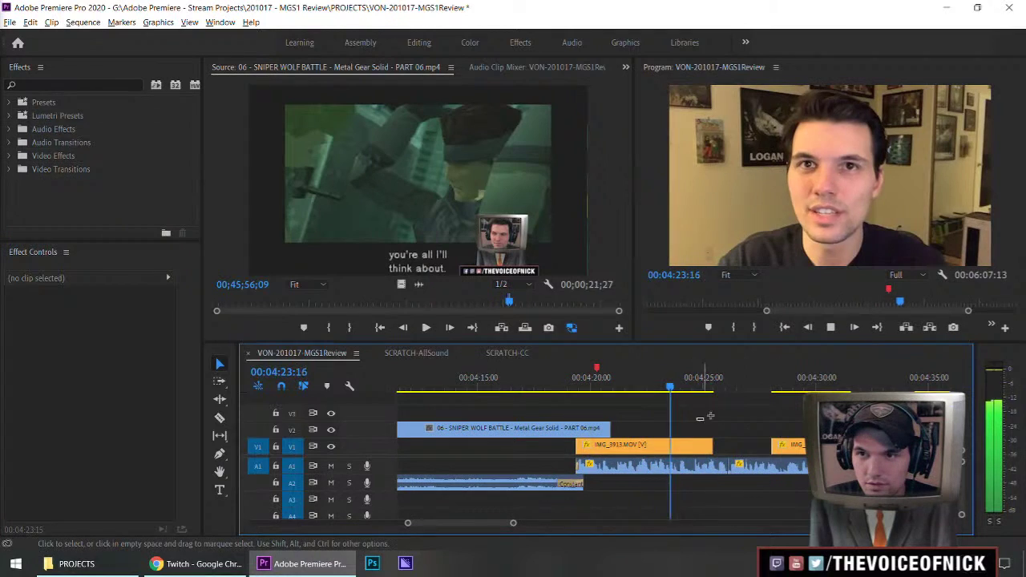
key("space")
left_click(705, 448)
left_click_drag(711, 448, 690, 447)
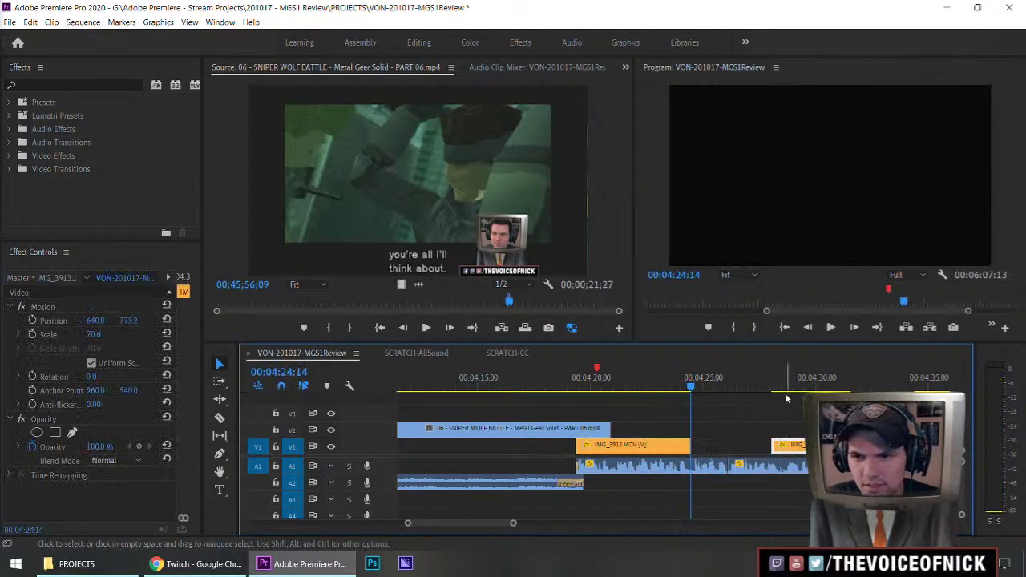
- Play the narration from about 00:04:28 and delete the IMG_3913.MOV video clip there on V1
left_click(779, 380)
key("space")
key("minus")
key("equal")
key("equal")
key("minus")
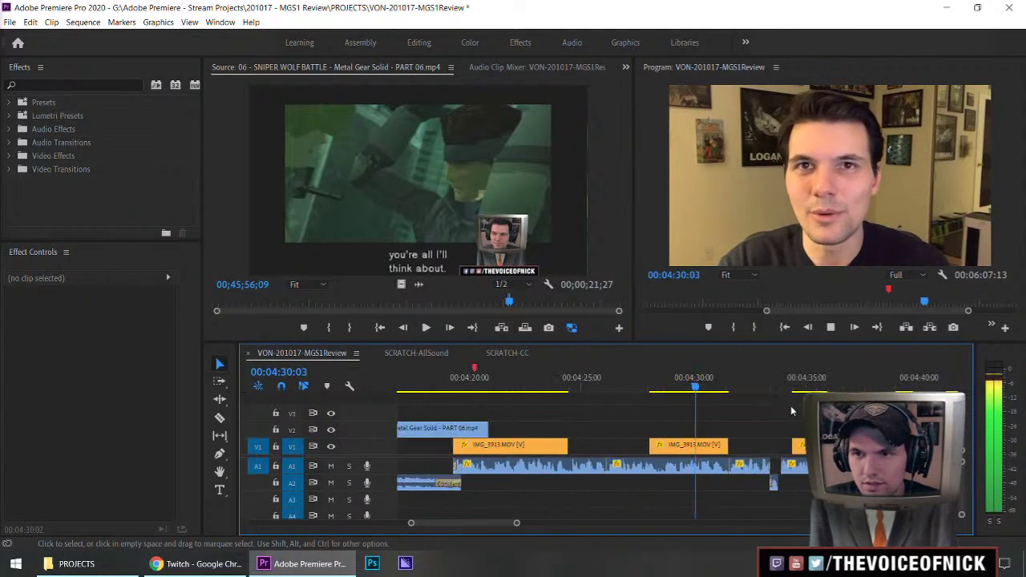
key("minus")
left_click(673, 445)
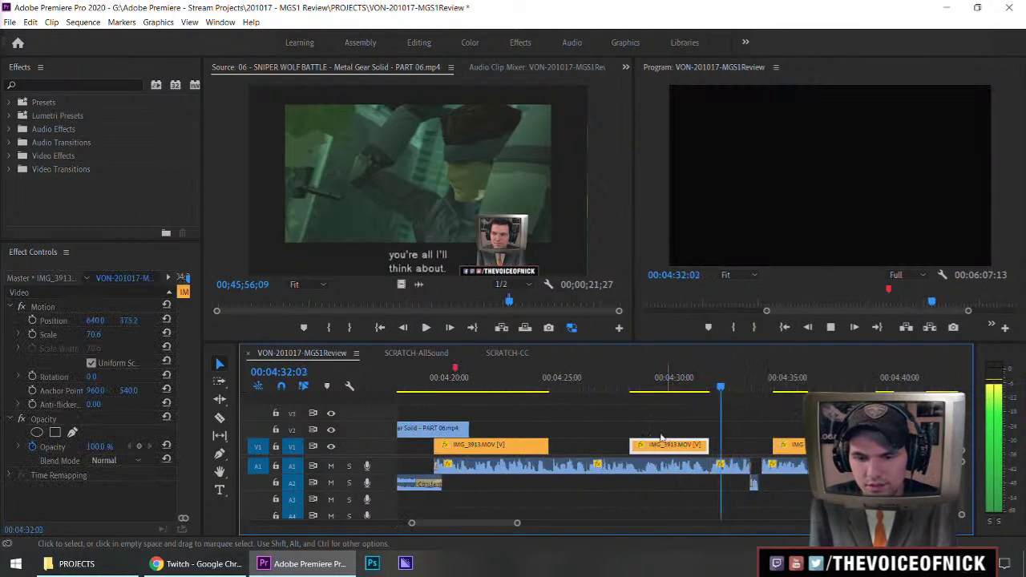
key("space")
key("Delete")
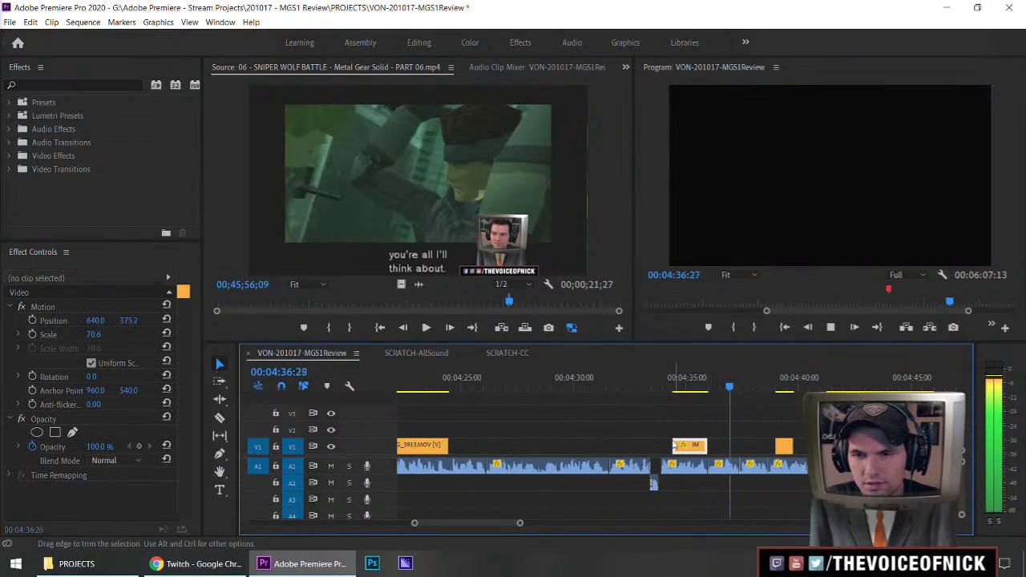
- Continue playing the narration and delete the two short IMG_3913.MOV video clips at about 00:04:35 and 00:04:39 on V1
key("minus")
key("minus")
key("minus")
key("equal")
key("equal")
key("equal")
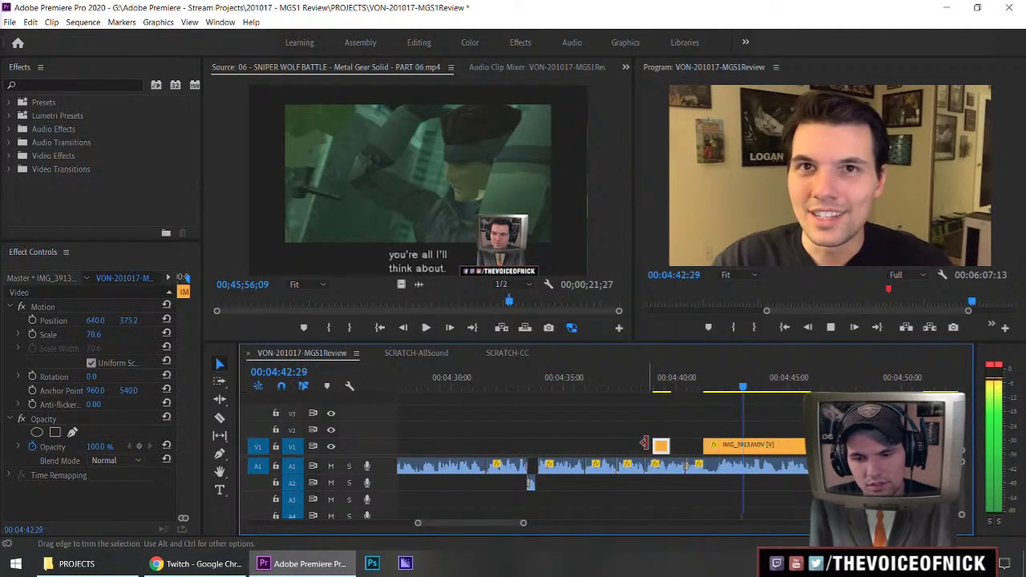
key("minus")
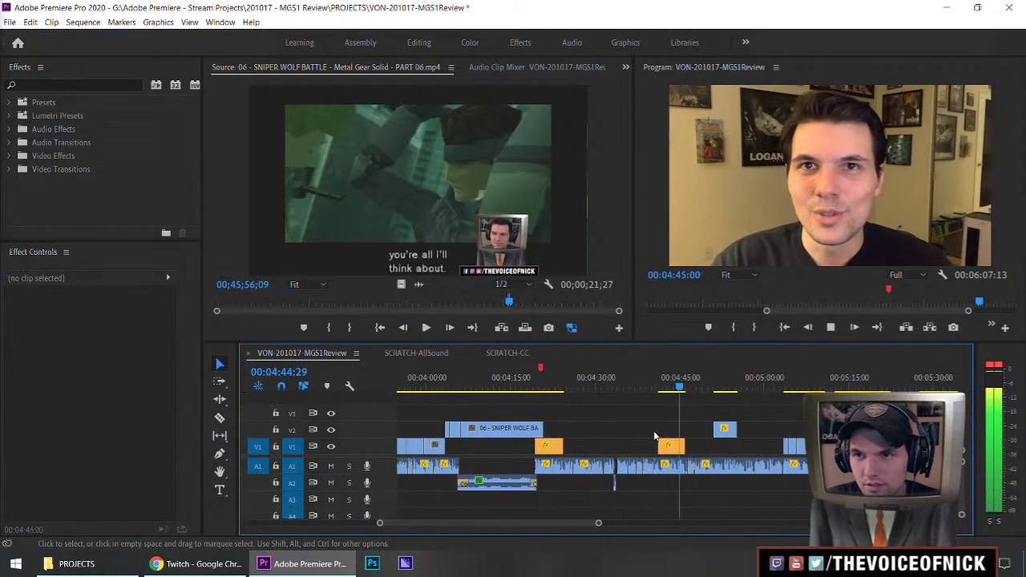
- Play the narration on to about 00:04:50 and check which stretches still need footage
key("equal")
key("minus")
key("minus")
key("equal")
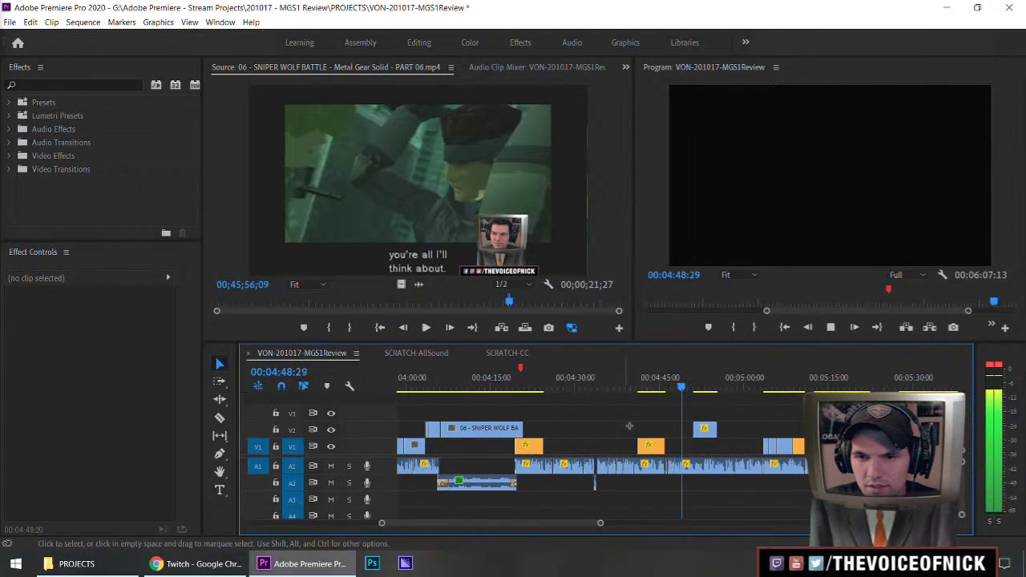
key("minus")
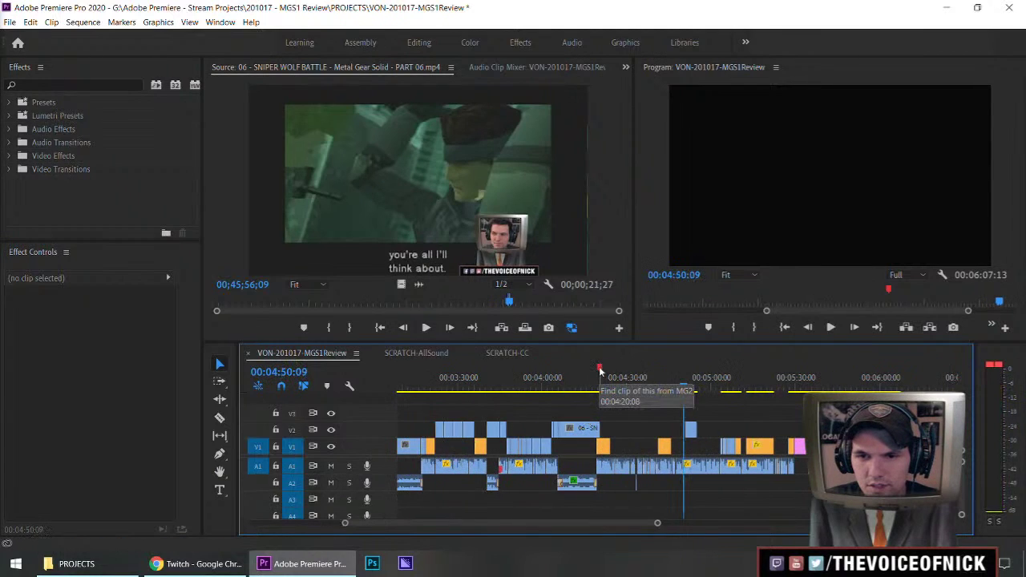
- Check the narration around the "Find clip of this from MG2" marker and move that marker to about 00:04:53
left_click(600, 369)
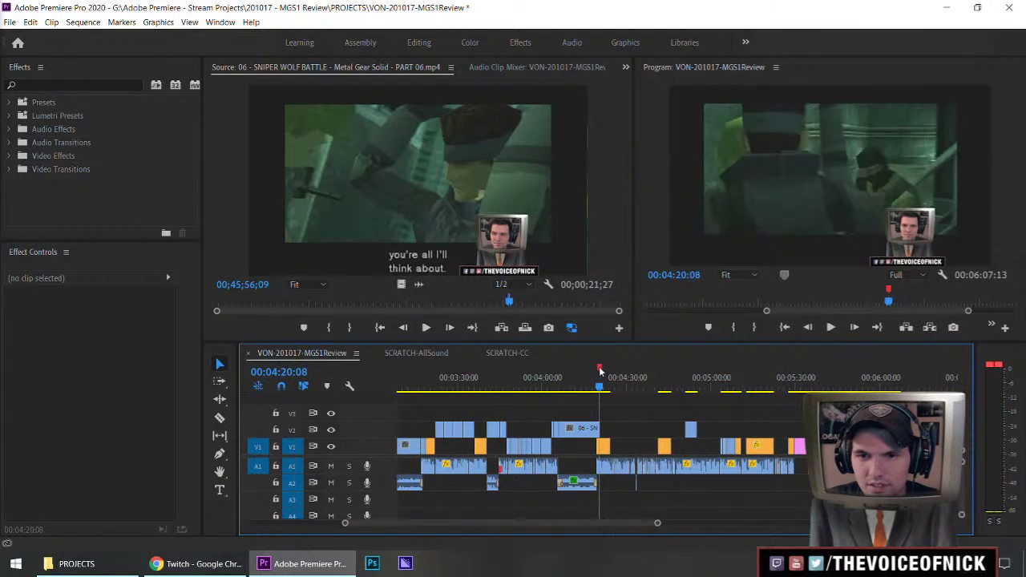
key("space")
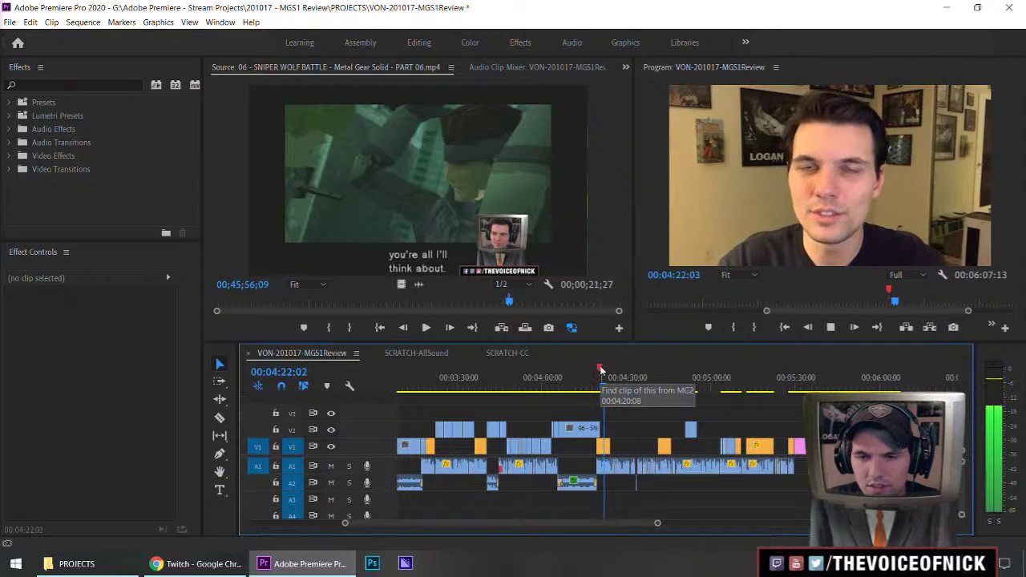
key("space")
key("equal")
key("equal")
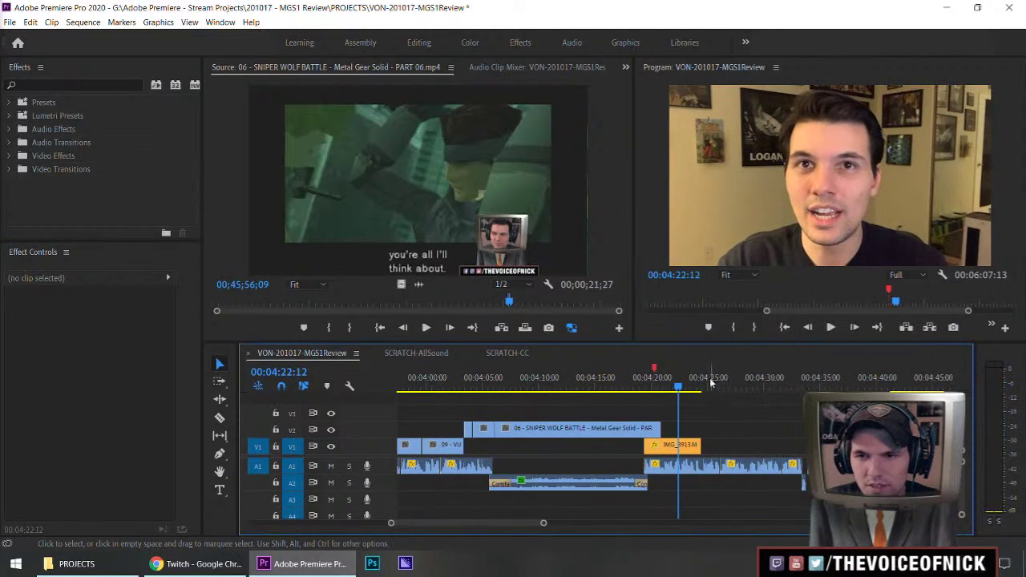
left_click_drag(711, 383, 786, 385)
key("minus")
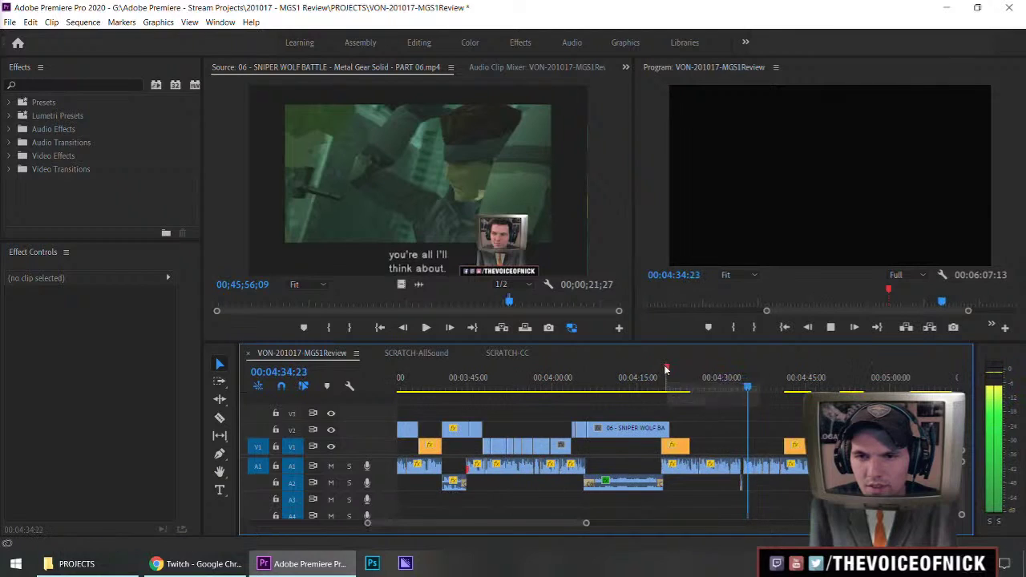
key("space")
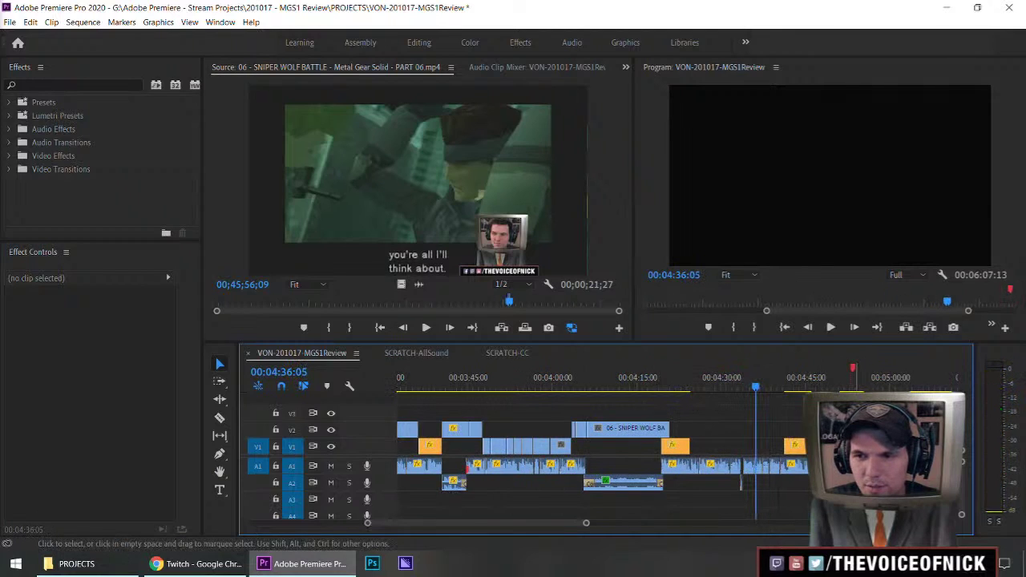
- Play the narration at several points up to 00:05:13 and move the "Find clip of this from MG2" marker to about 00:05:15
left_click(848, 376)
key("equal")
key("space")
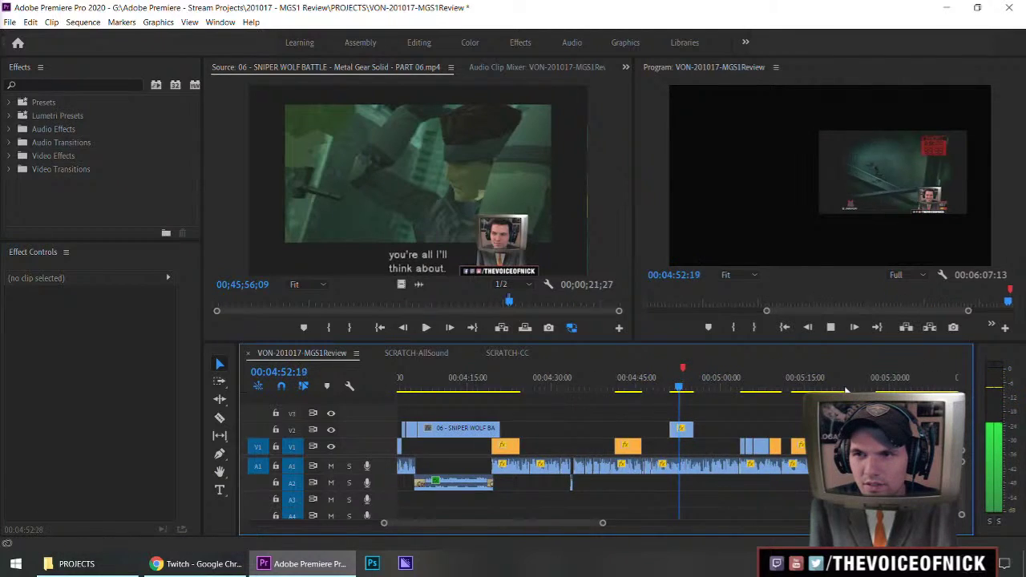
key("minus")
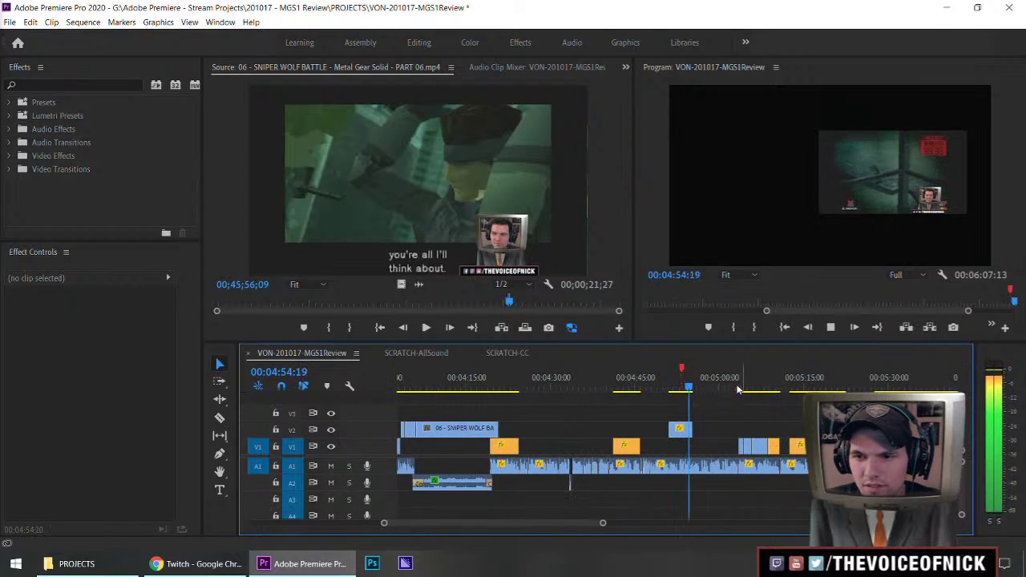
left_click(618, 388)
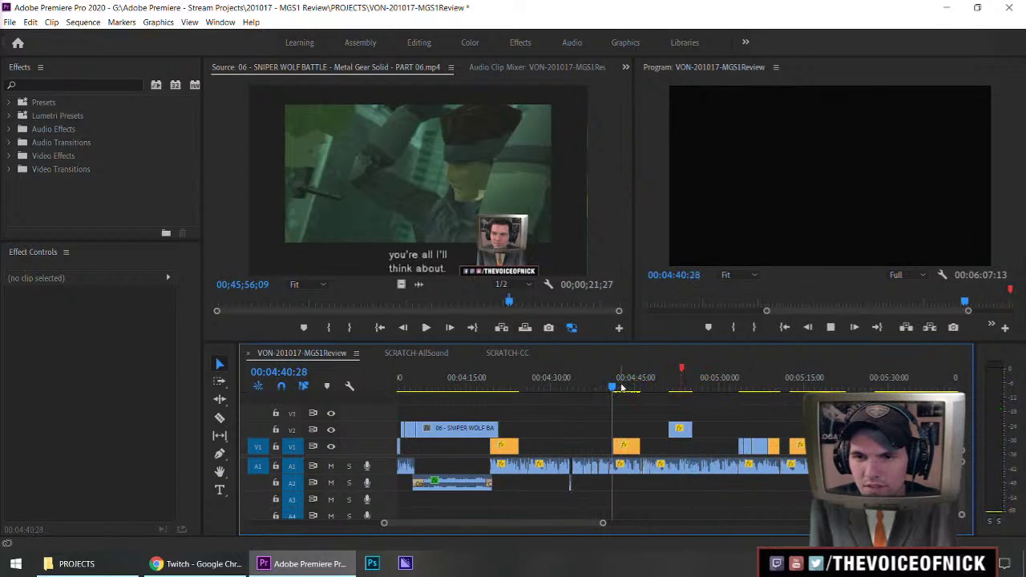
left_click(650, 388)
left_click(703, 388)
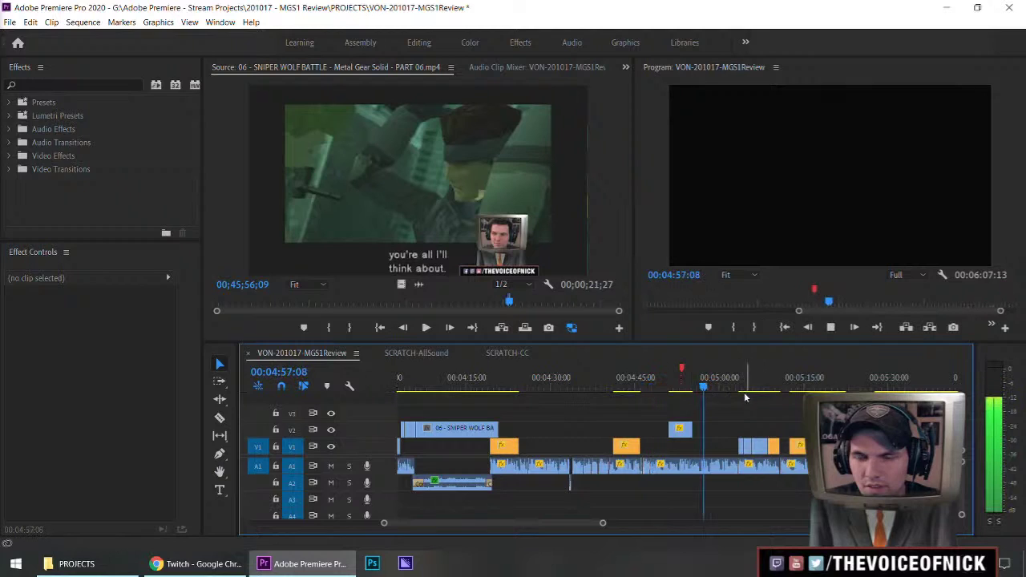
left_click(736, 388)
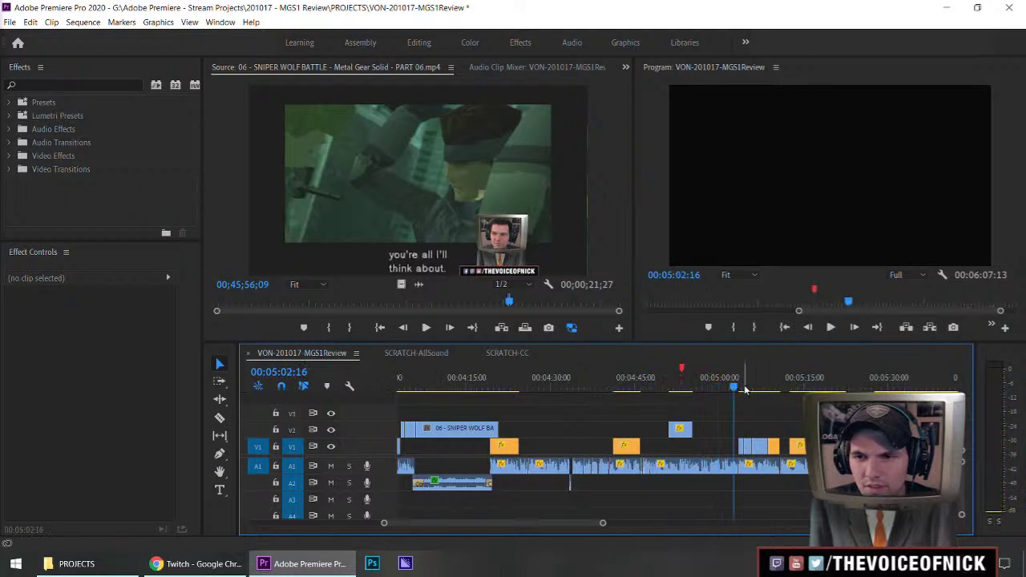
key("=")
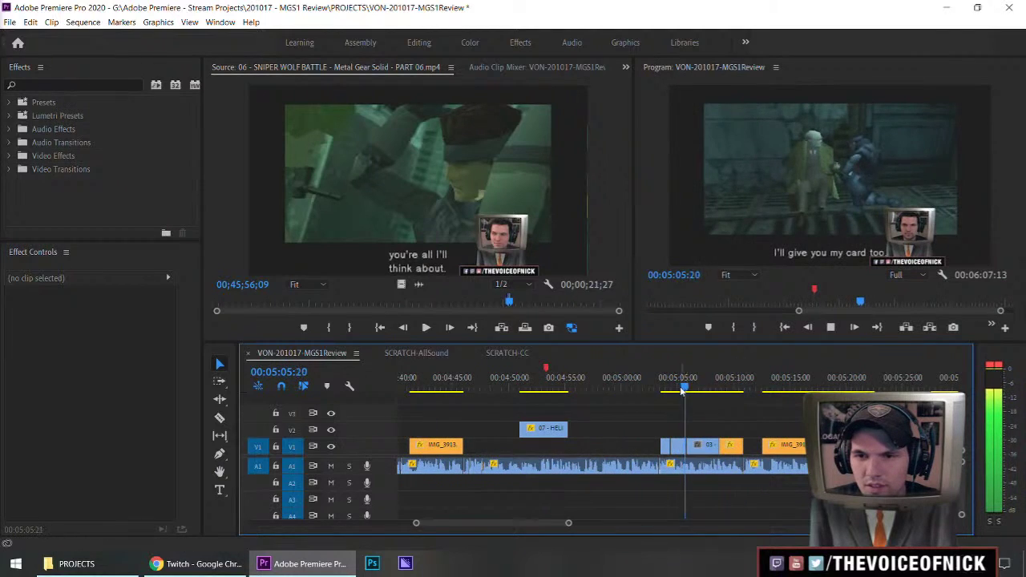
left_click(748, 388)
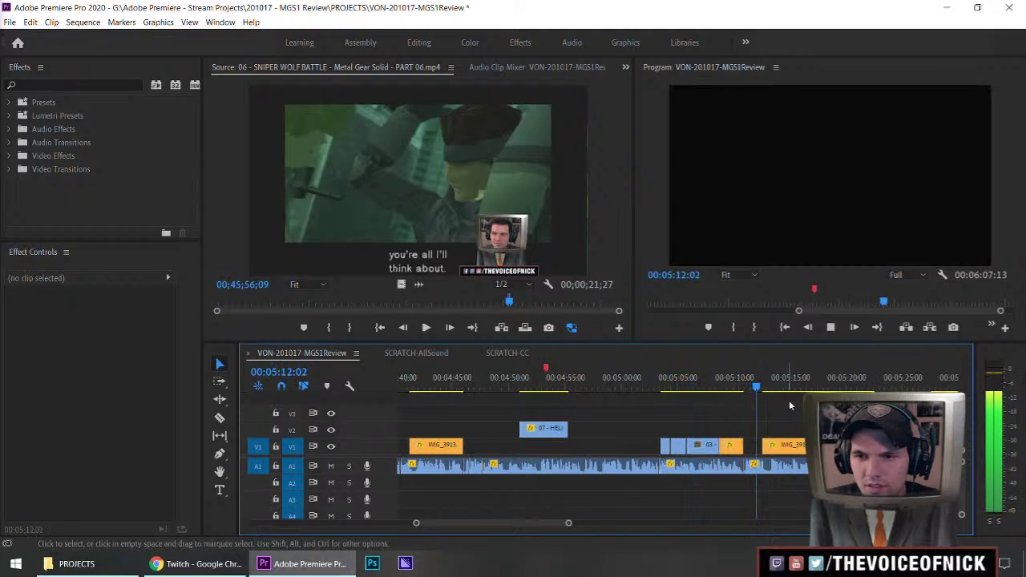
key("space")
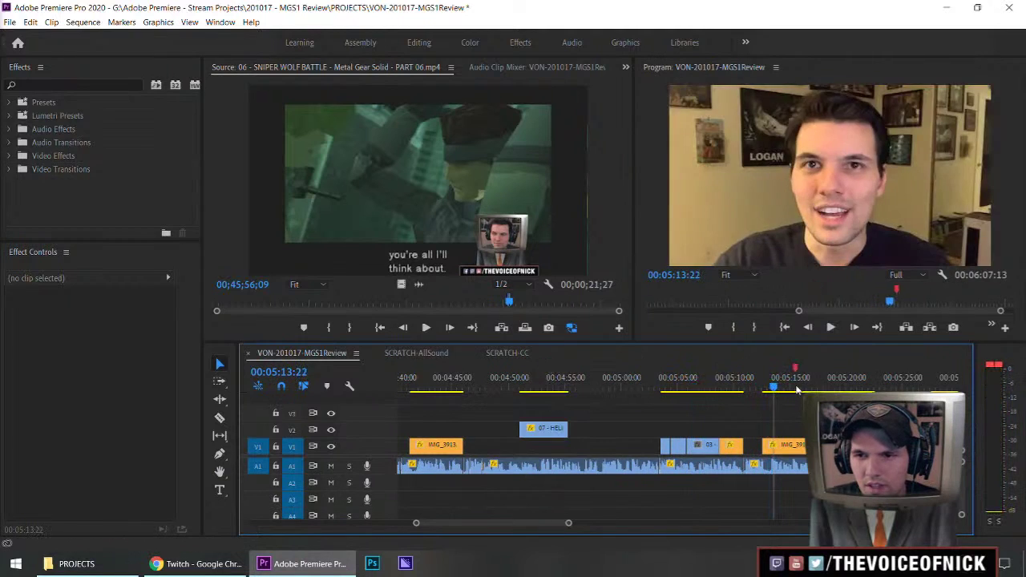
- Add a new sequence marker at 00:04:19:02, at the end of the Sniper Wolf cutscene audio
key("minus")
key("minus")
mouse_move(596, 387)
left_mouse_down()
mouse_move(574, 387)
mouse_move(587, 390)
left_mouse_up()
key("m")
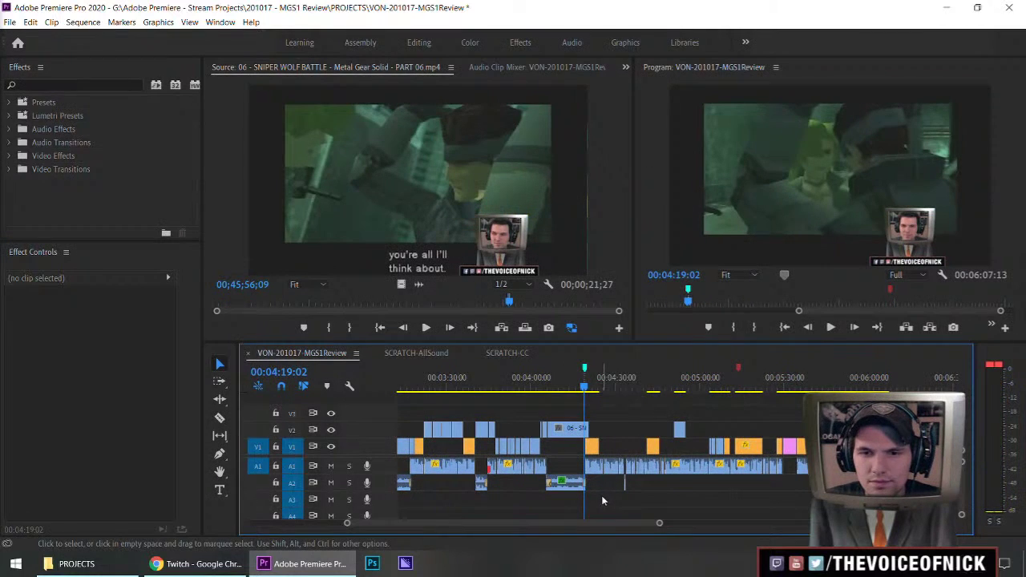
- Show the earlier part of the sequence in the timeline and save the project
key("minus")
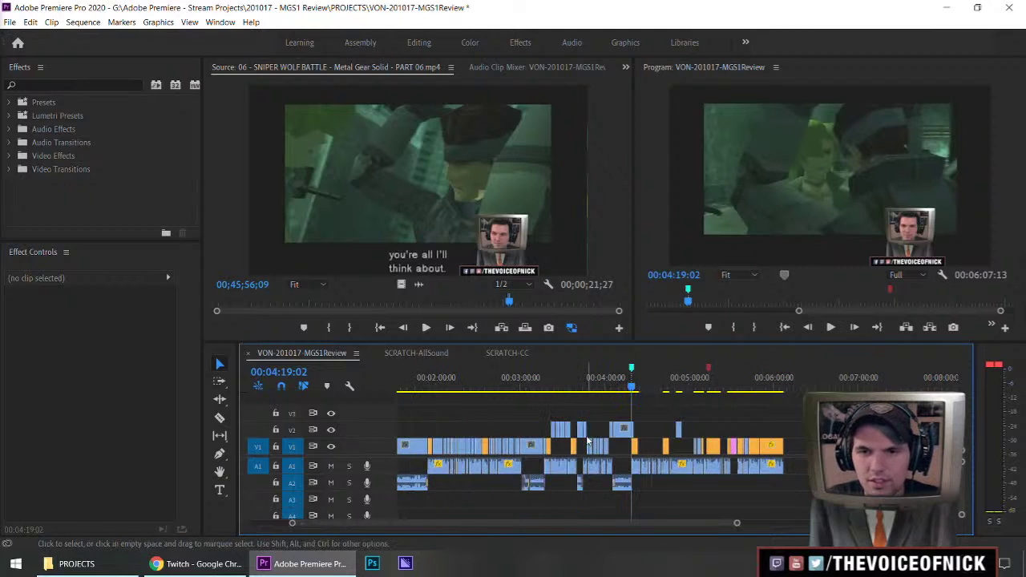
scroll(583, 418, "up", 4)
key("ctrl+s")
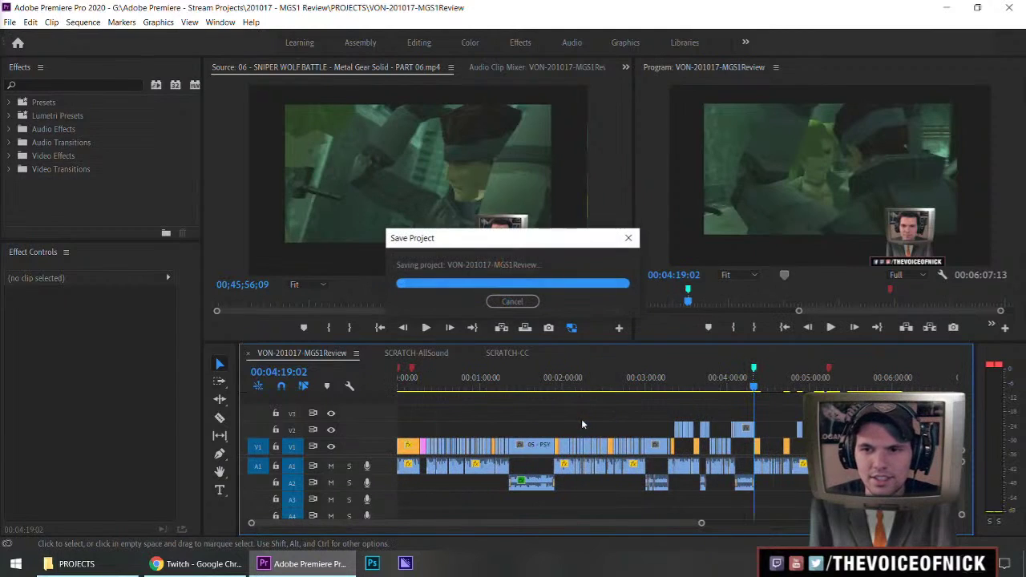